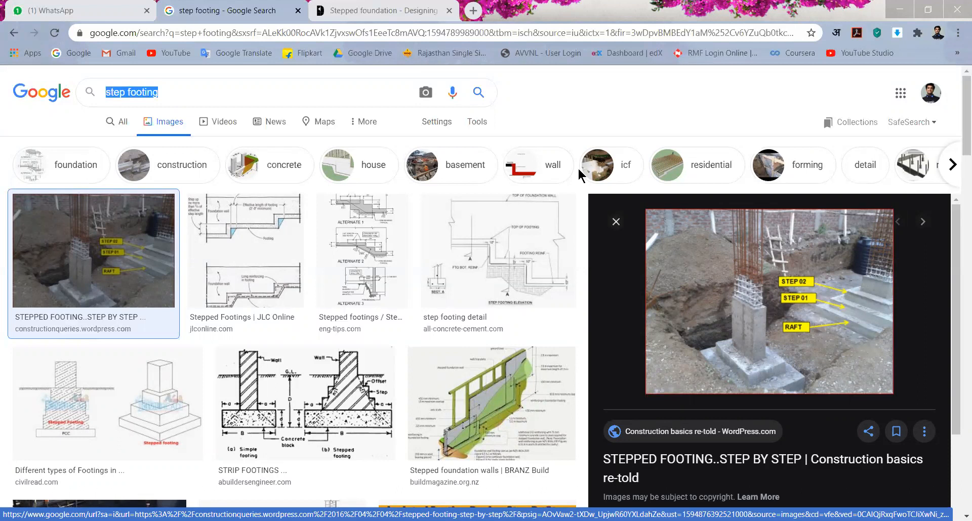
Step: View the stepped footing illustration from civilread.com in the image results
click(103, 396)
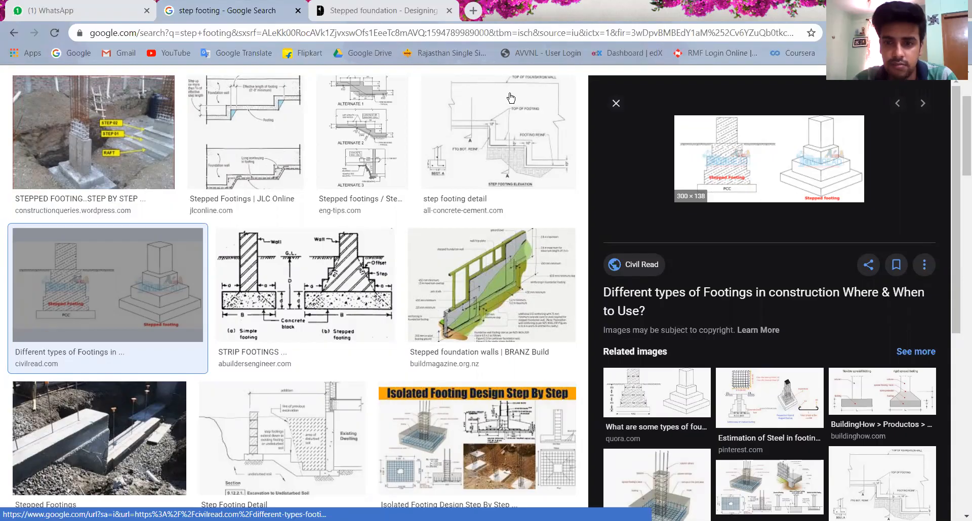
Step: Switch to SAFE 2016 and start a new model, discarding the open one, with IS 456-2000 as the design code
key(alt+Tab)
click(15, 22)
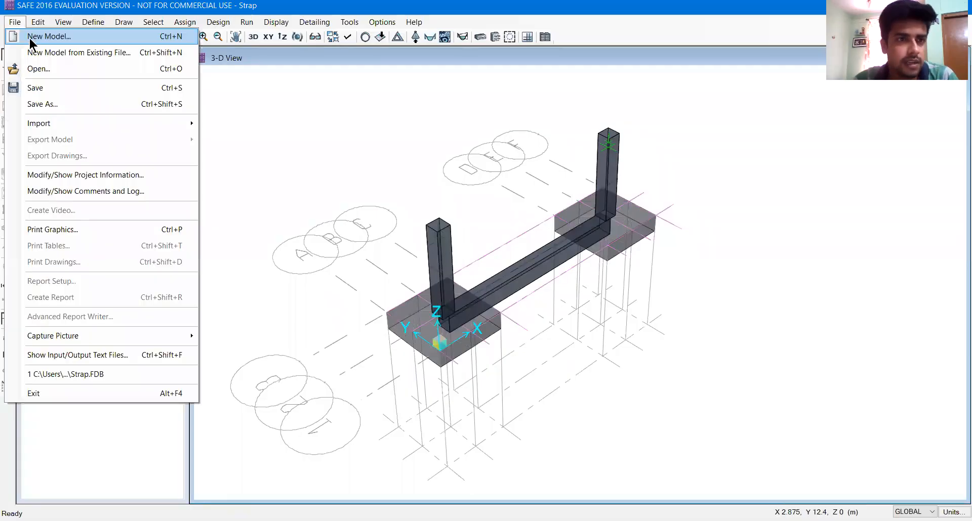
click(48, 36)
click(487, 316)
click(540, 159)
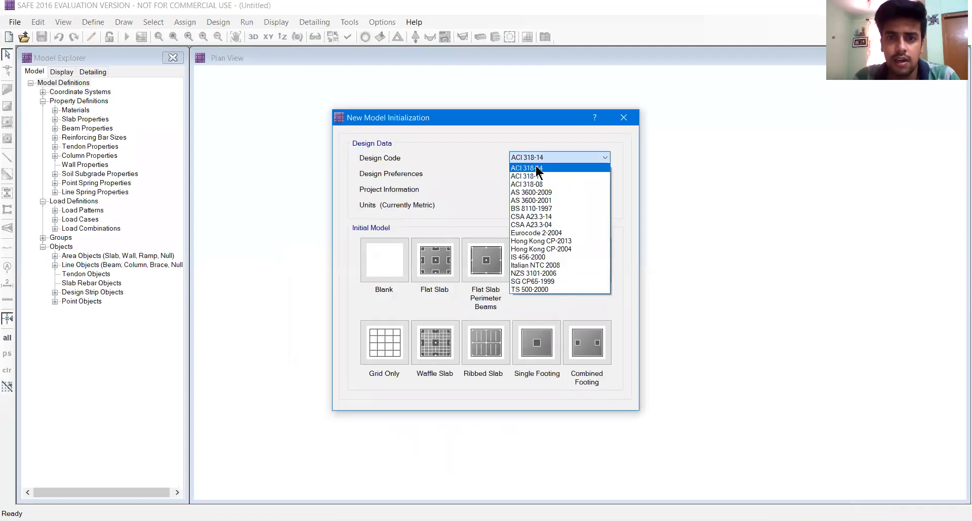
click(536, 257)
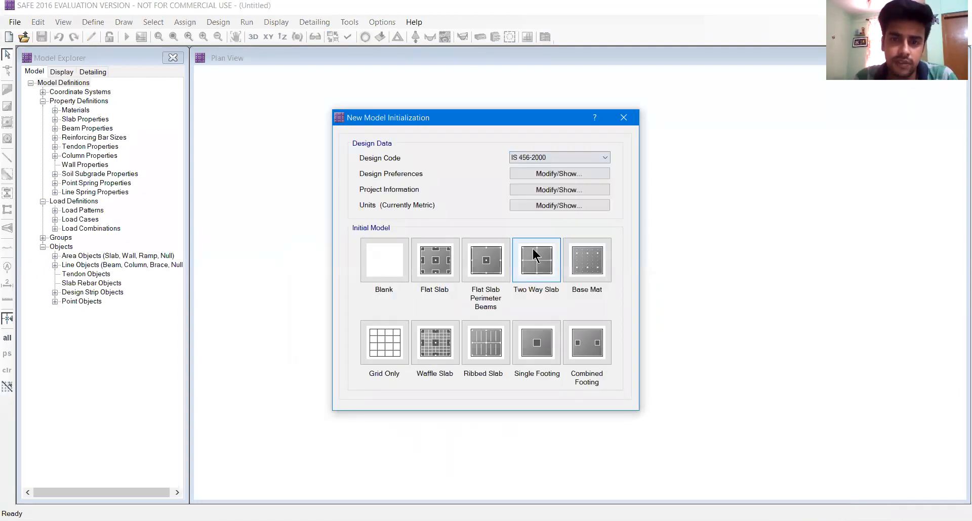
Step: Accept the model units and set the slab top and bottom clear covers to 50 mm in the design preferences
click(534, 202)
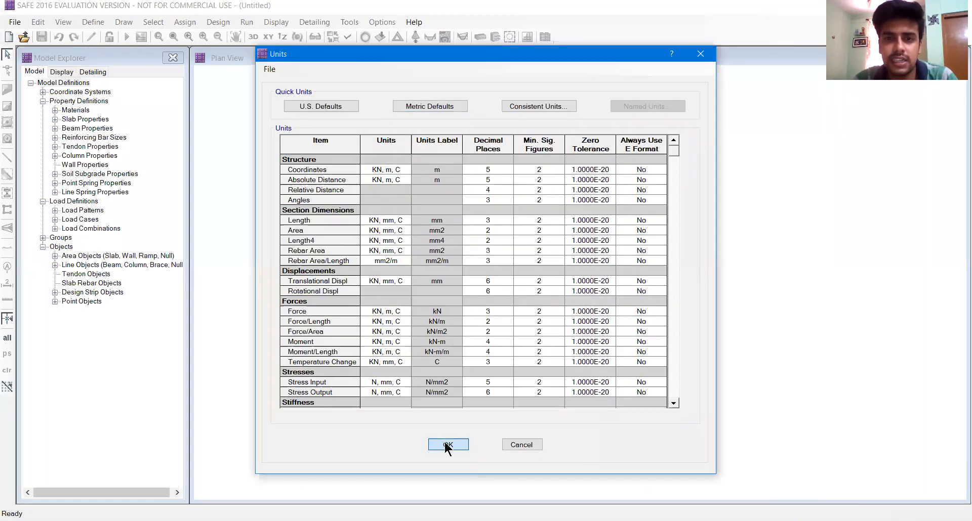
click(448, 445)
click(533, 173)
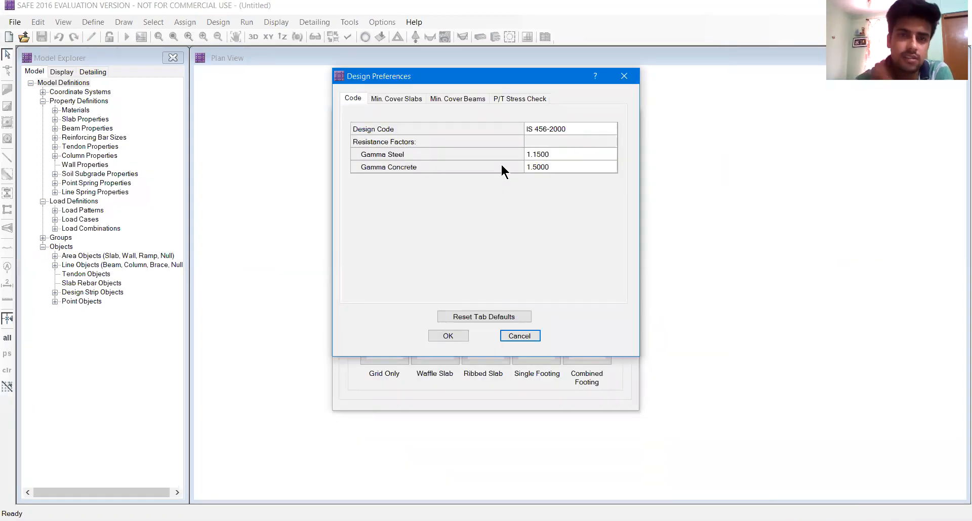
click(397, 98)
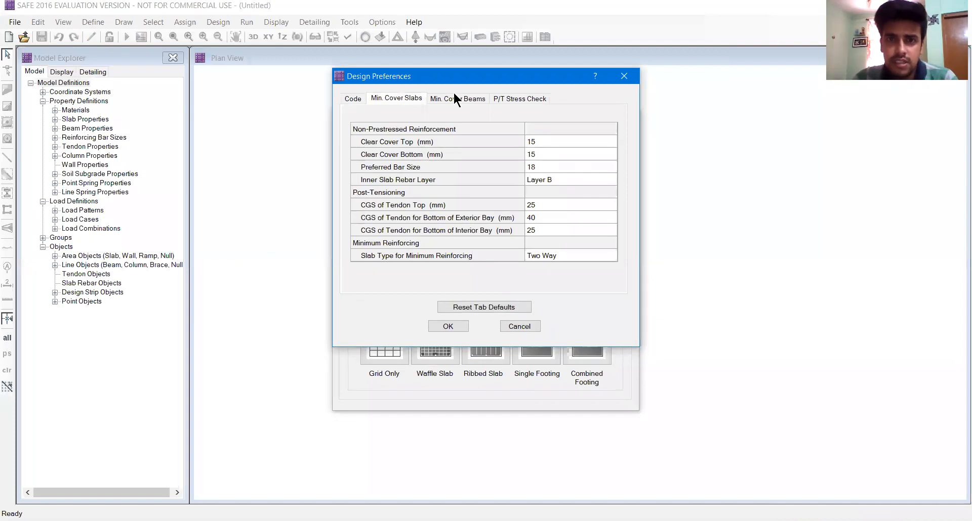
click(552, 142)
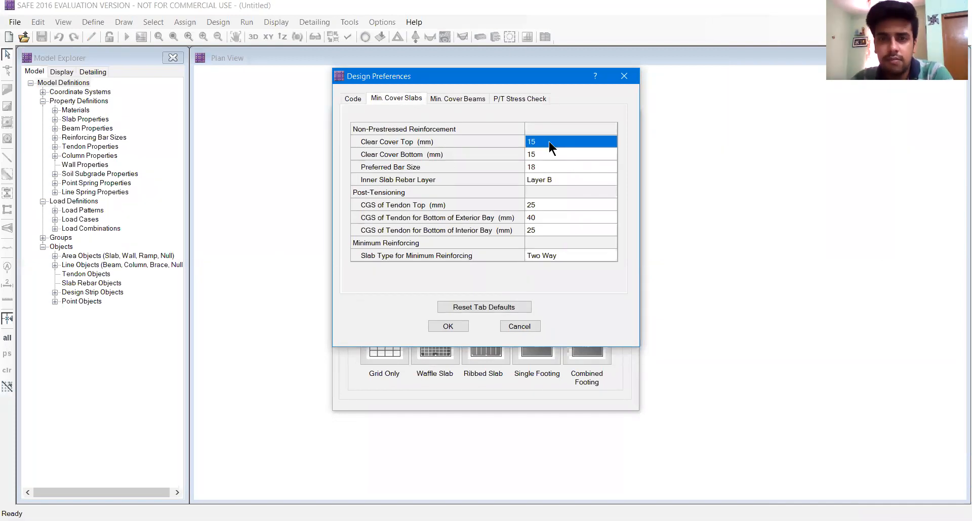
text(50)
click(543, 152)
text(50)
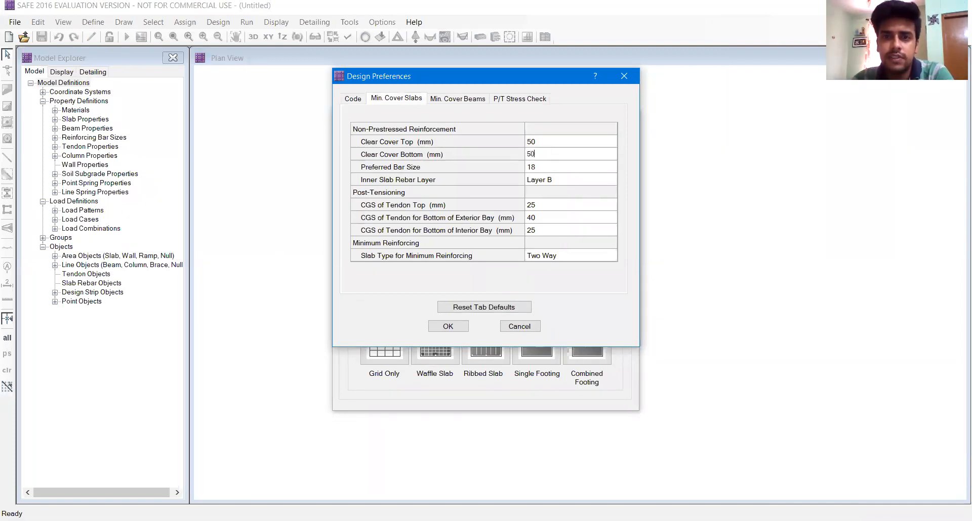
click(454, 329)
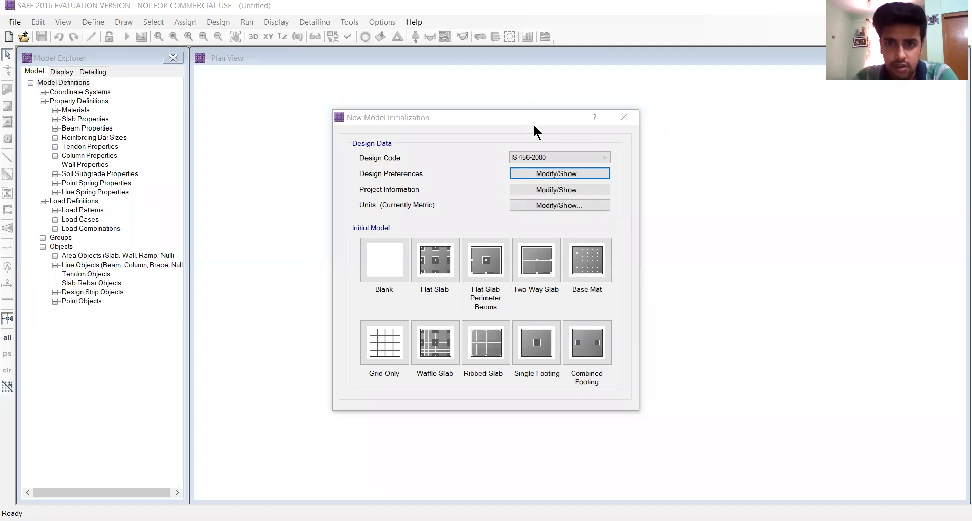
Step: Start a Grid Only model and set 3 grid lines in both the X and Y directions
drag(534, 124, 528, 101)
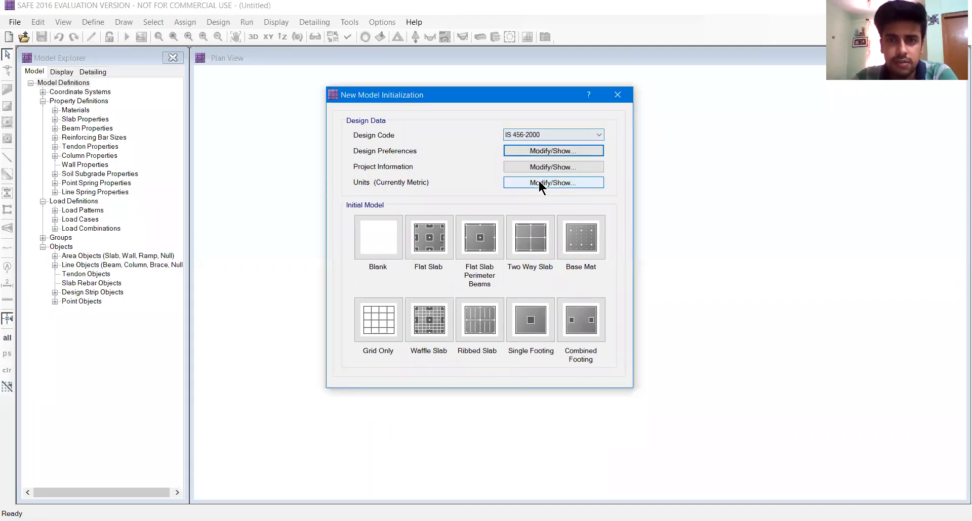
click(539, 182)
click(445, 443)
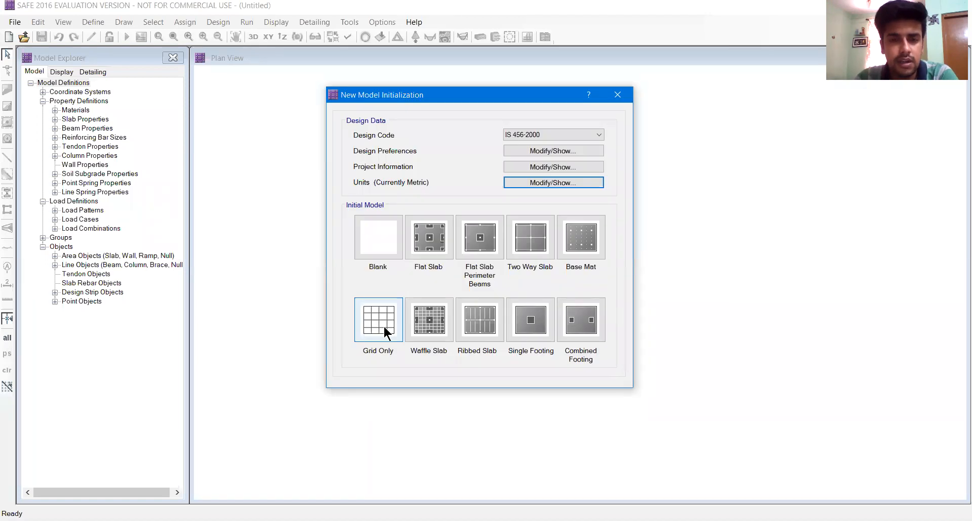
click(384, 328)
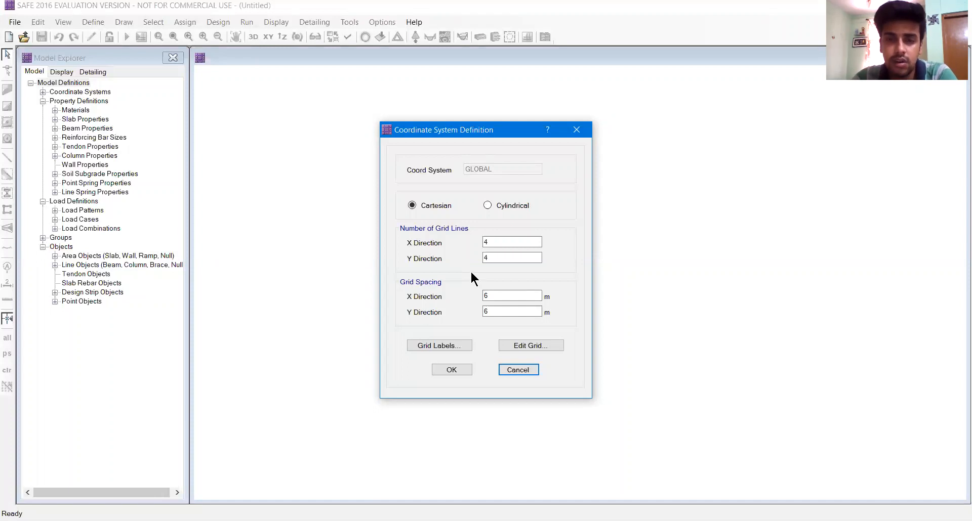
drag(493, 243, 463, 247)
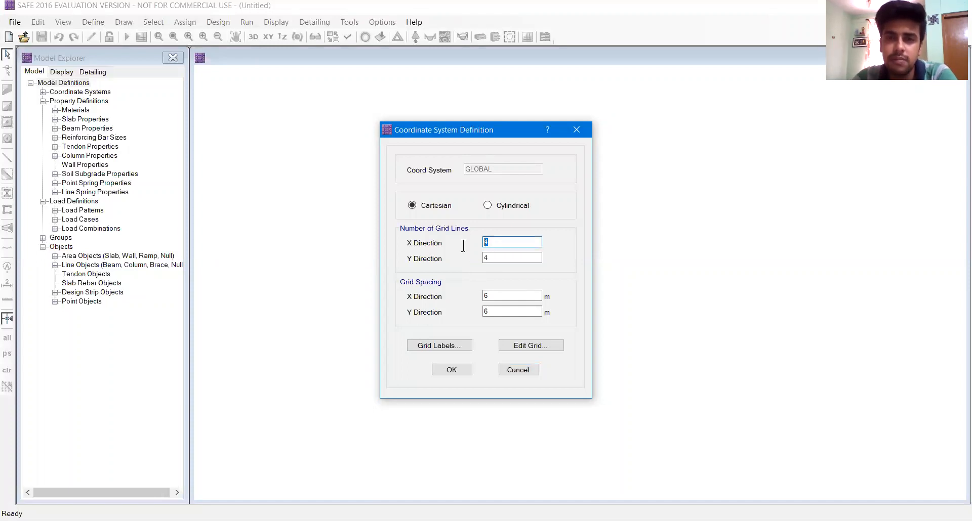
text(3)
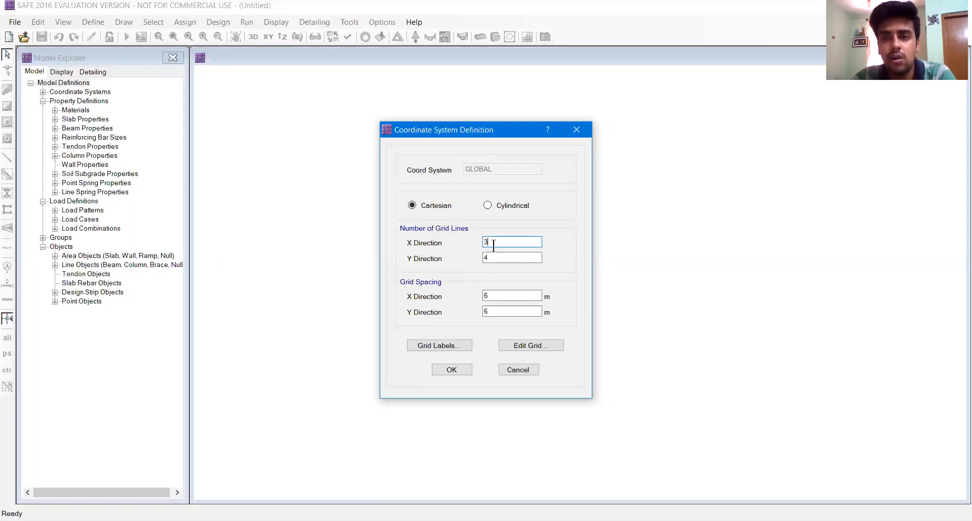
drag(495, 259, 440, 263)
text(3)
Step: Set the grid spacing to 1.5 m in both the X and Y directions and create the grid
drag(502, 297, 464, 296)
text(1.5)
key(Tab)
text(1.5)
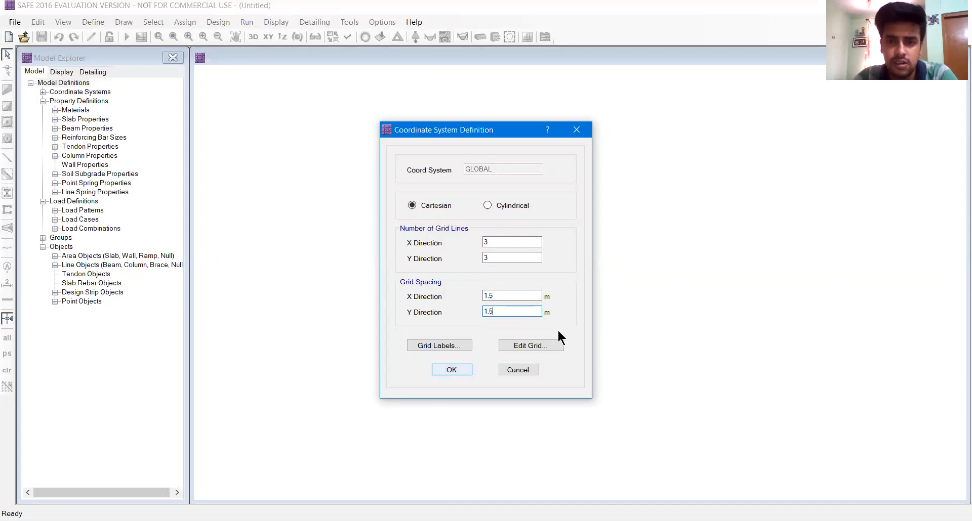
key(Return)
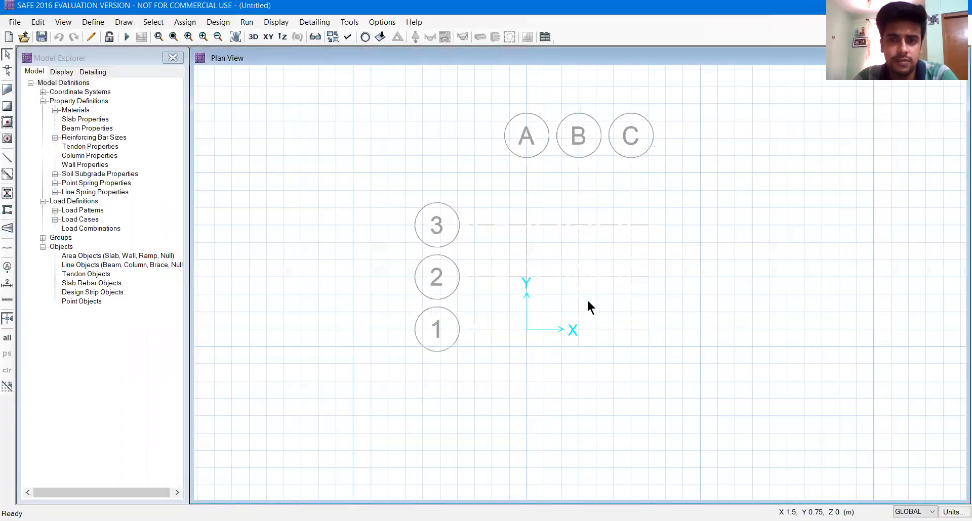
Step: Turn off the Horizon display so the plan view shows only the model grid lines
click(347, 37)
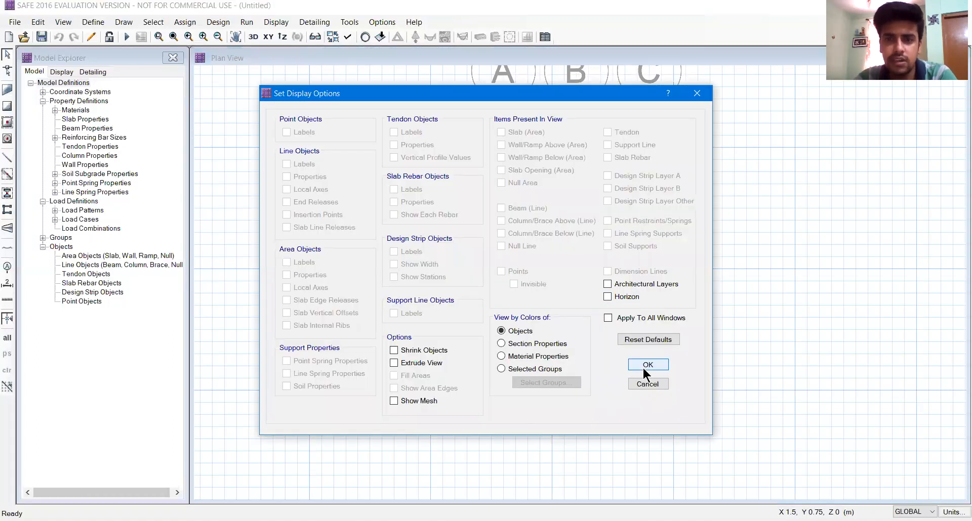
click(644, 370)
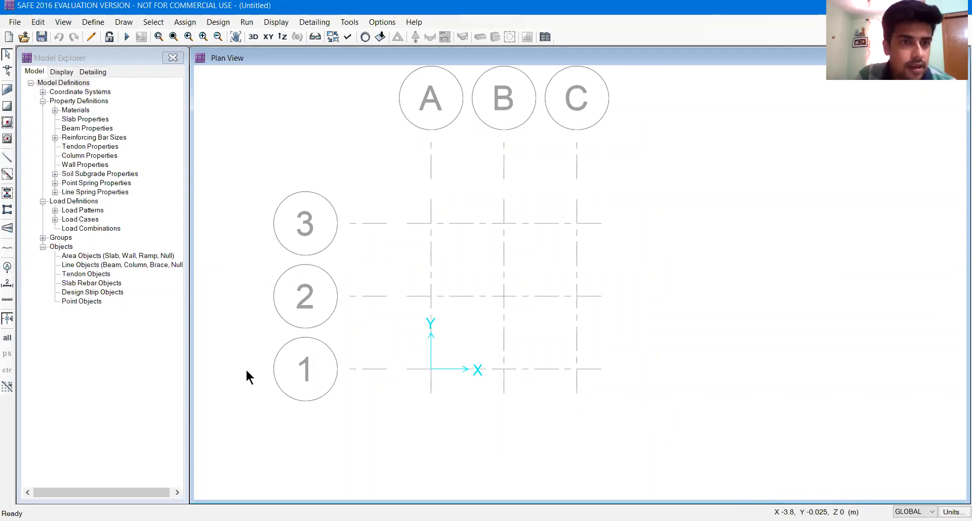
Step: Add a new concrete material named M30 with a weight per unit volume of 25 kN/m3
click(93, 22)
click(97, 34)
click(525, 232)
text(M30)
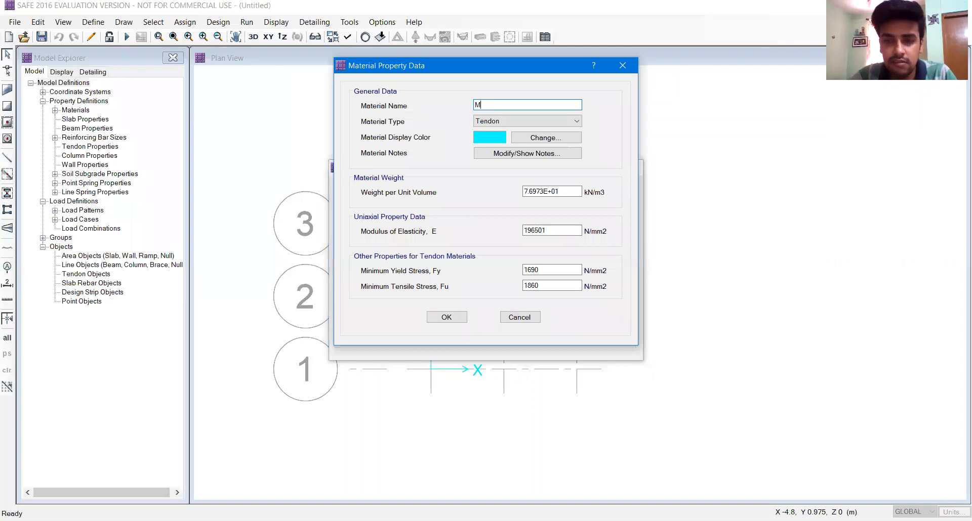
key(Tab)
key(c)
key(Tab)
key(Tab)
key(Tab)
text(25)
Step: Give M30 an elastic modulus of 27386 N/mm2, thermal expansion coefficient of 0.000005 and cube strength of 30 N/mm2, and save it
key(Tab)
text(27386)
key(Tab)
key(Tab)
text(0.0000)
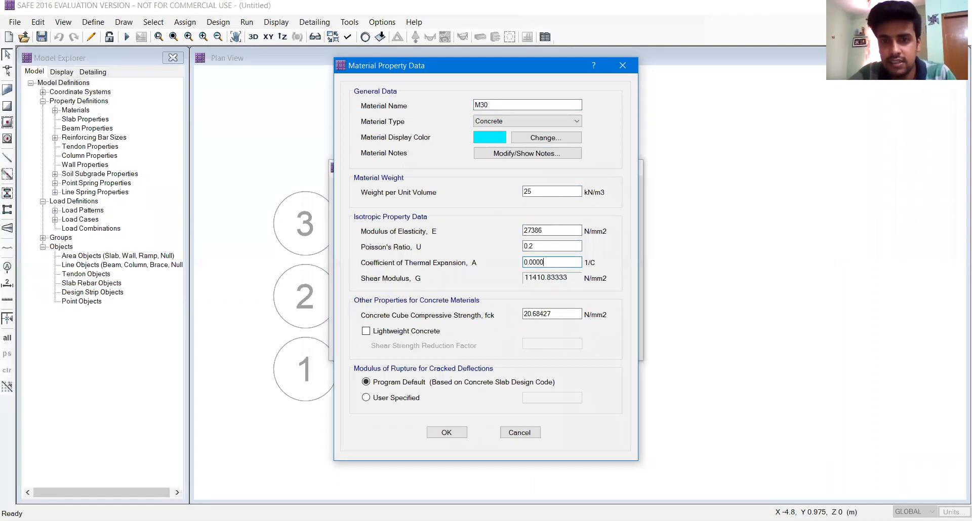
text(05)
key(Tab)
text(30)
key(Tab)
key(Tab)
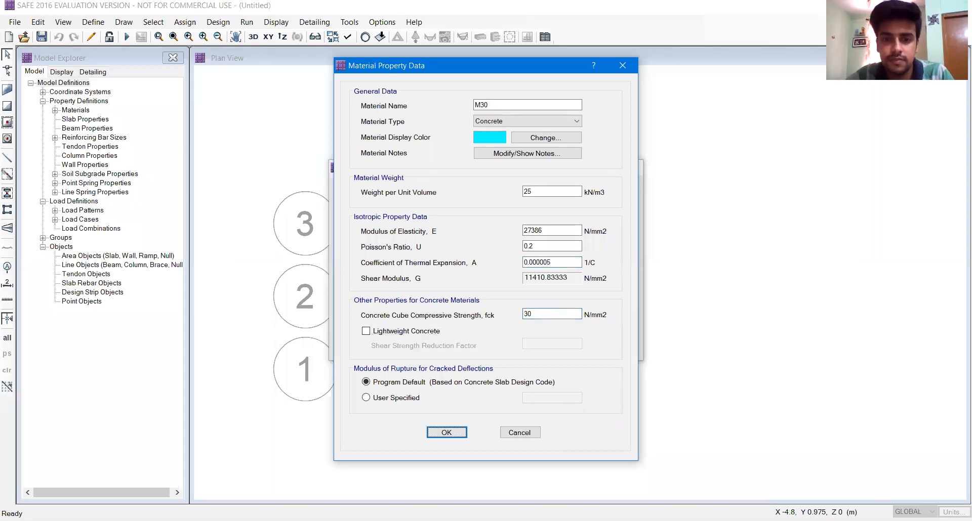
key(Return)
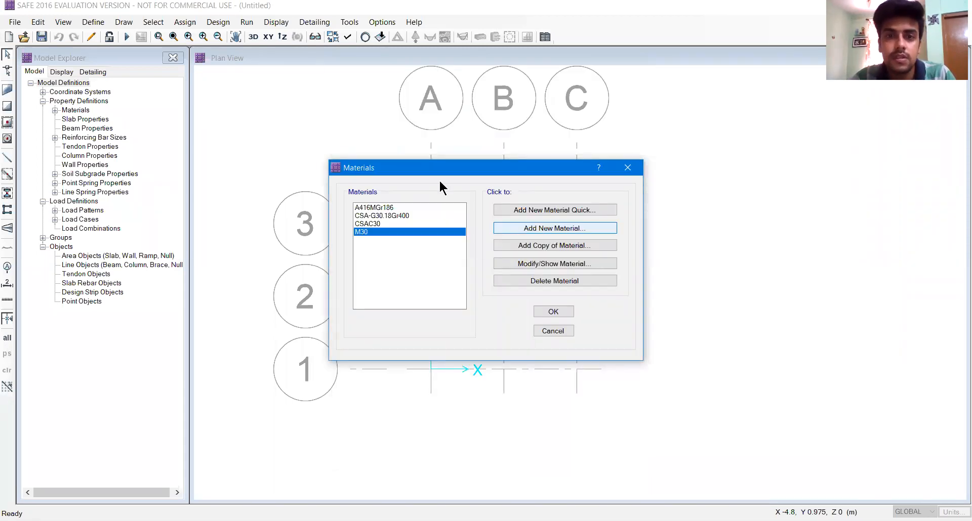
Step: Add another new material named Fe500 and set its type to Rebar
key(Return)
text(Fe500)
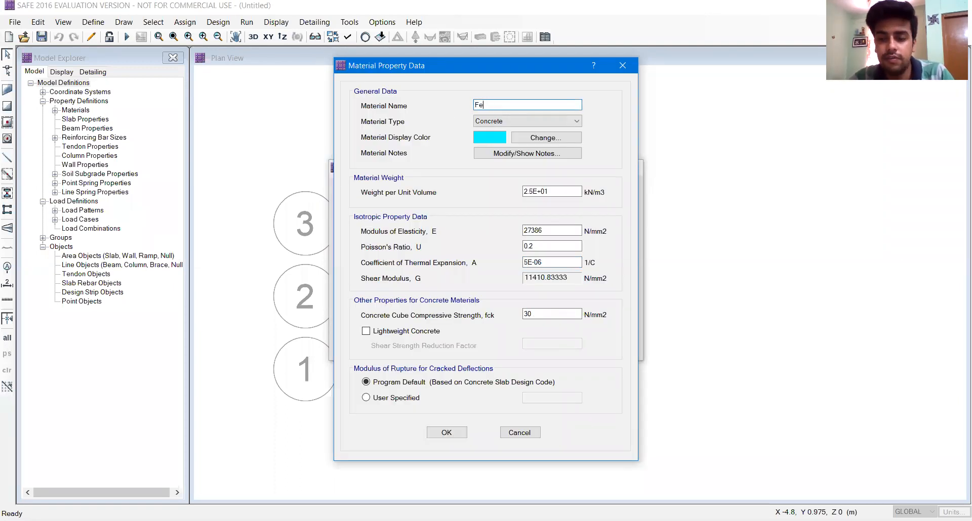
key(Tab)
key(r)
key(Tab)
key(Tab)
key(Tab)
key(Tab)
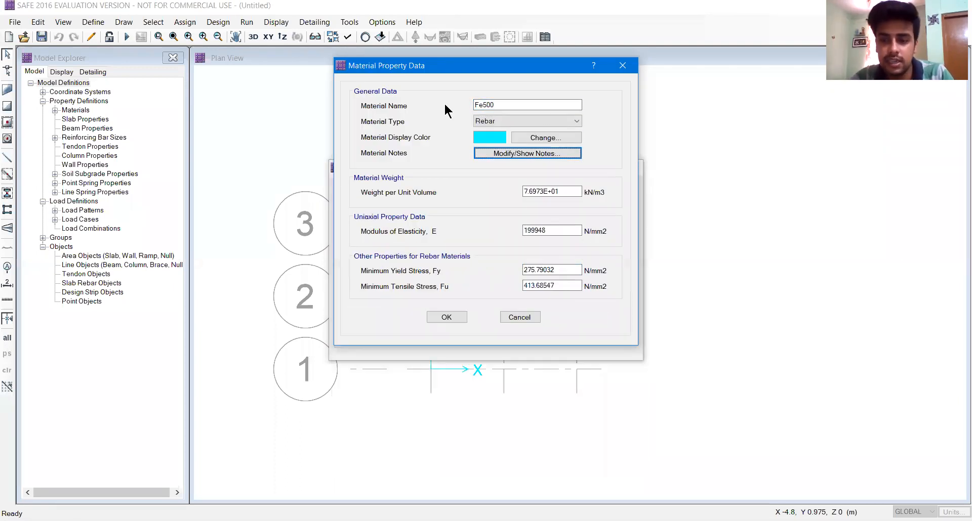
Step: Set the Fe500 weight per unit volume to 77 kN/m3 and its modulus of elasticity to 200000 N/mm2
drag(580, 191, 416, 195)
text(77)
key(Tab)
text(2)
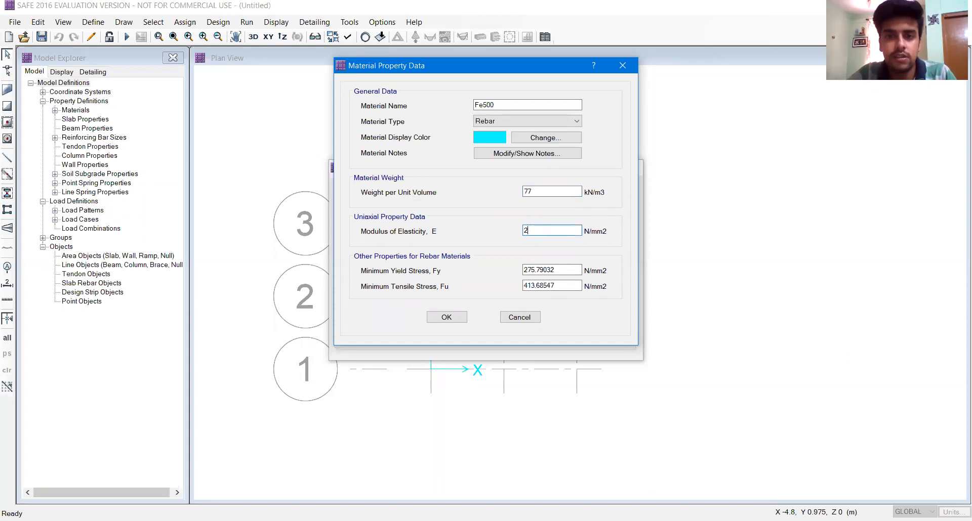
text(00000)
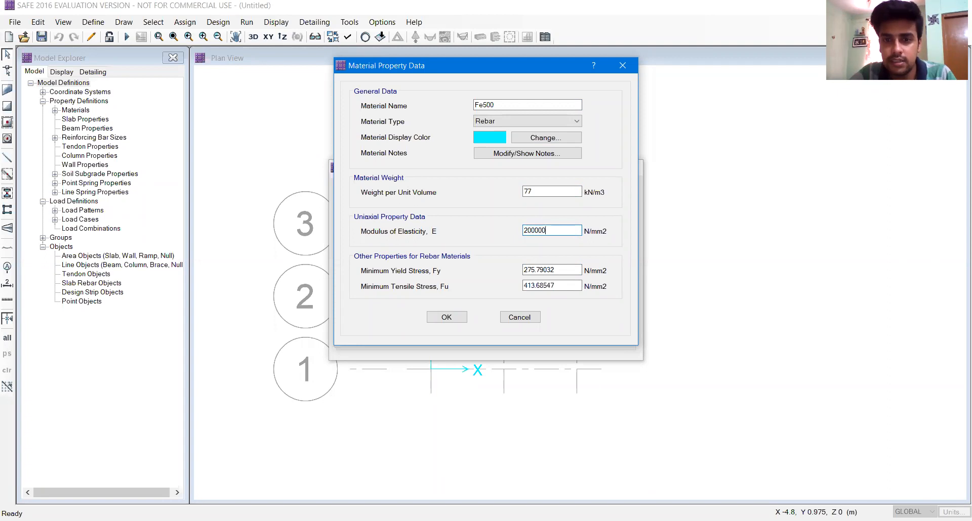
key(Tab)
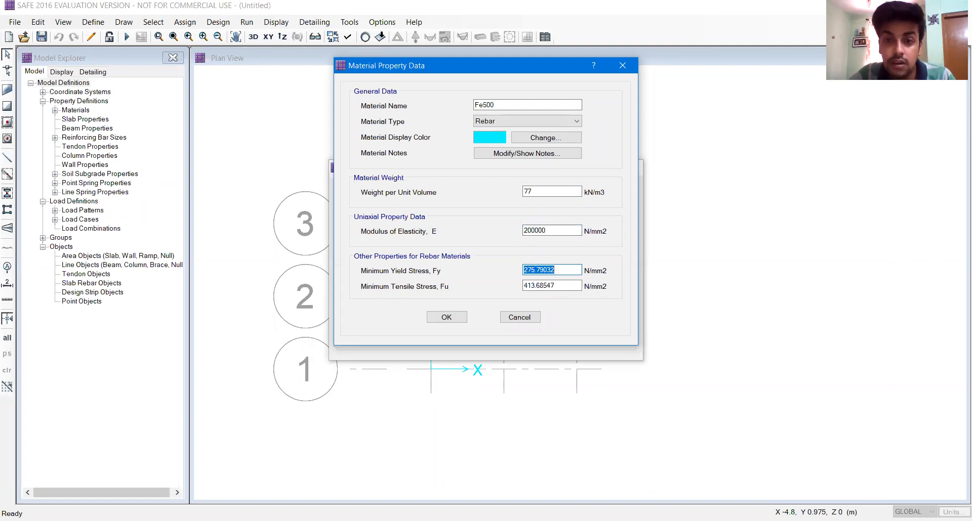
Step: Set the Fe500 minimum yield stress to 500 N/mm2 and tensile stress to 545 N/mm2, and save the material definitions
text(500)
key(Tab)
text(545)
key(Tab)
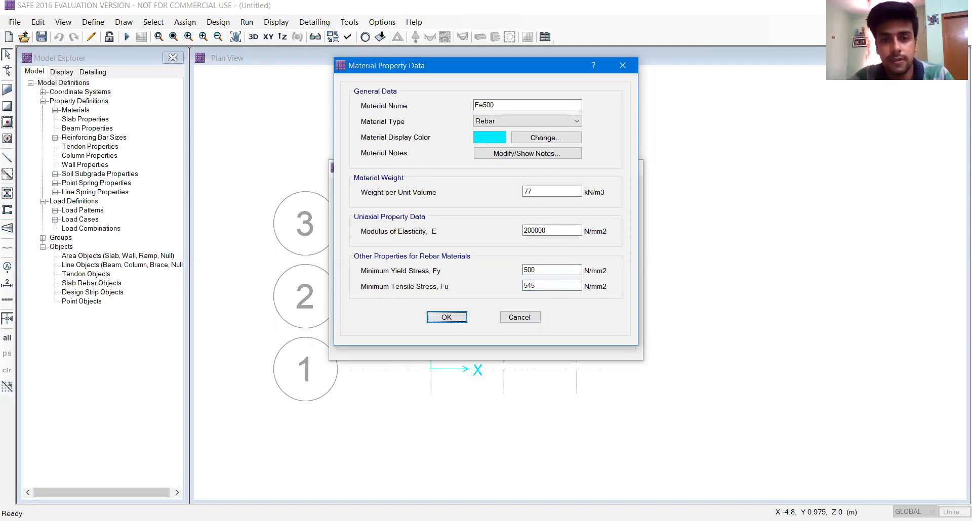
key(Return)
click(553, 312)
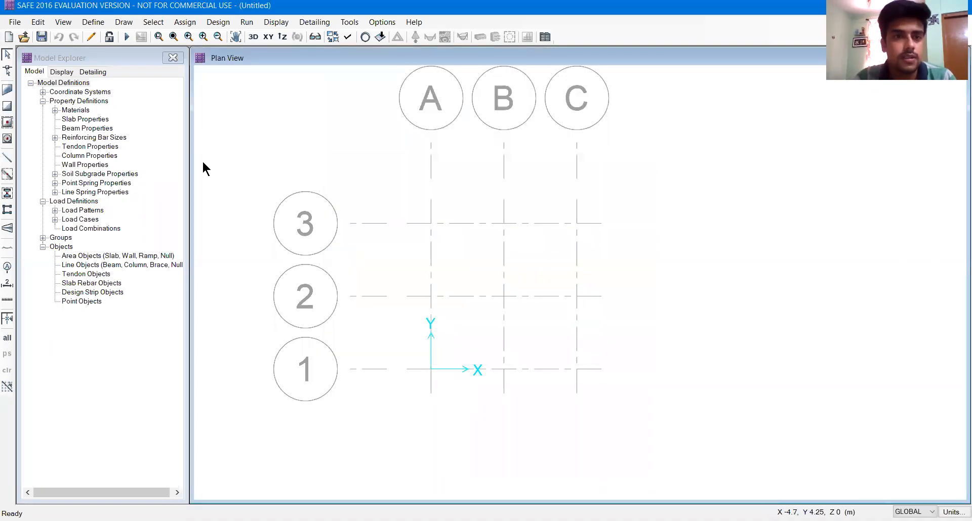
Step: Add a new slab property named Slab and assign M30 as its material
click(93, 21)
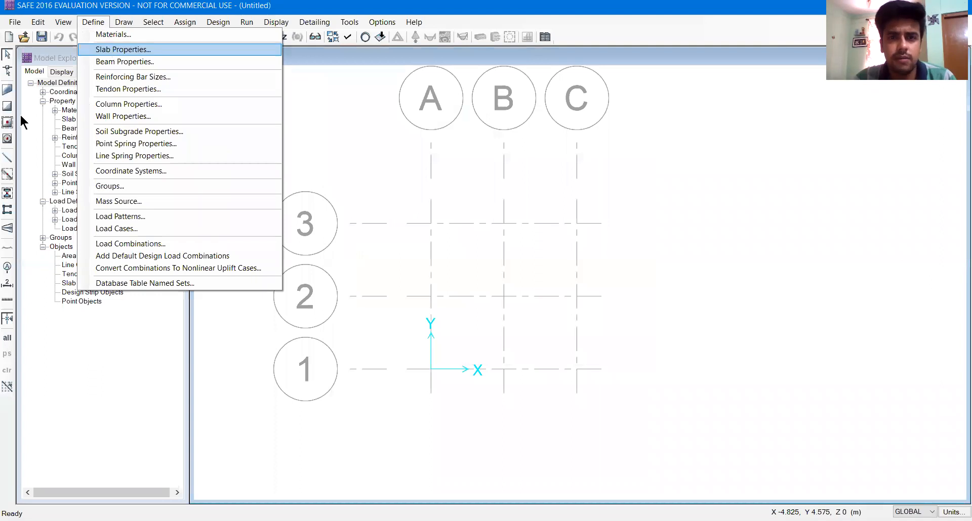
key(Return)
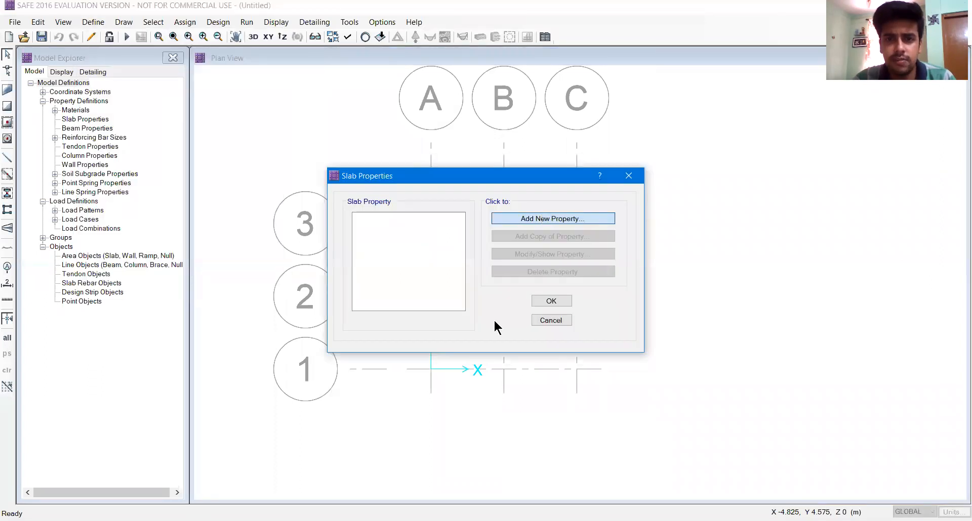
key(Return)
text(Slab)
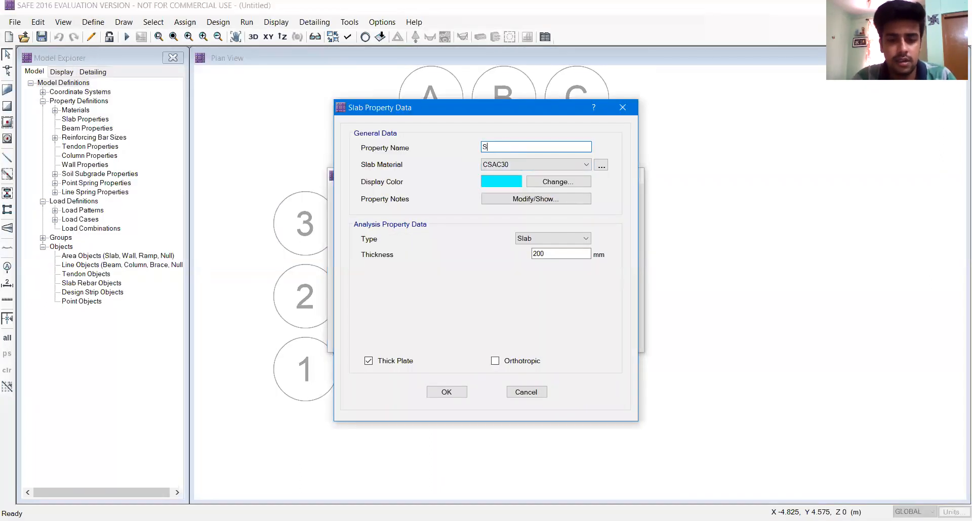
key(Tab)
key(Down)
Step: Set the Slab property's thickness to 300 mm and save the slab property definitions
key(Tab)
key(Tab)
key(Tab)
key(Tab)
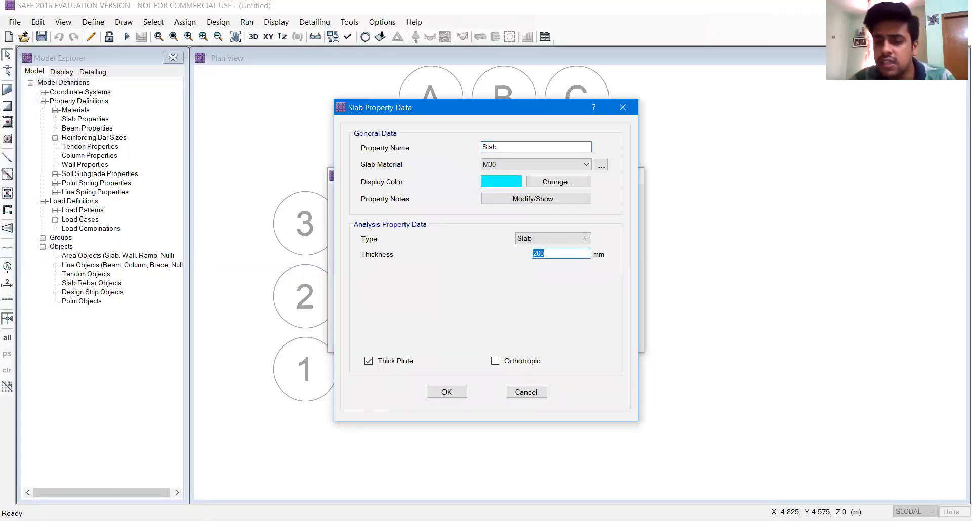
text(300)
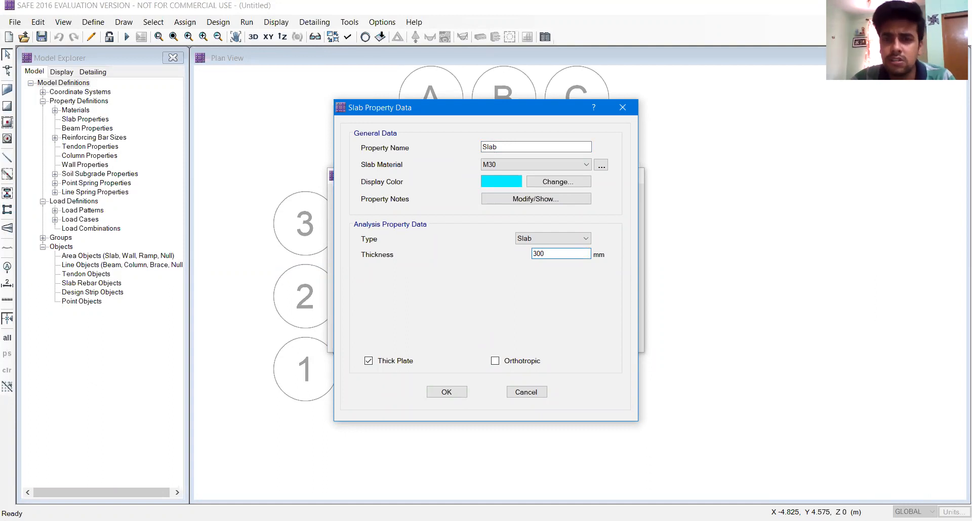
click(447, 393)
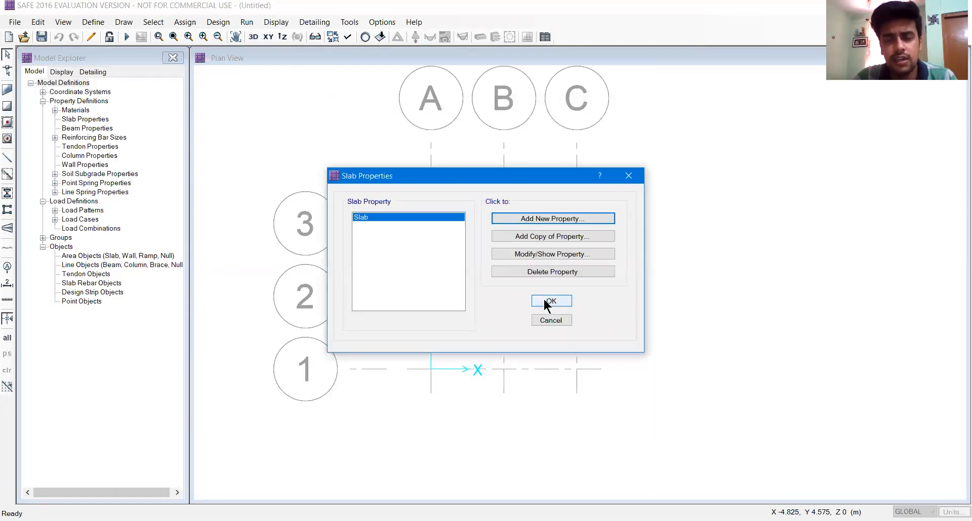
click(545, 301)
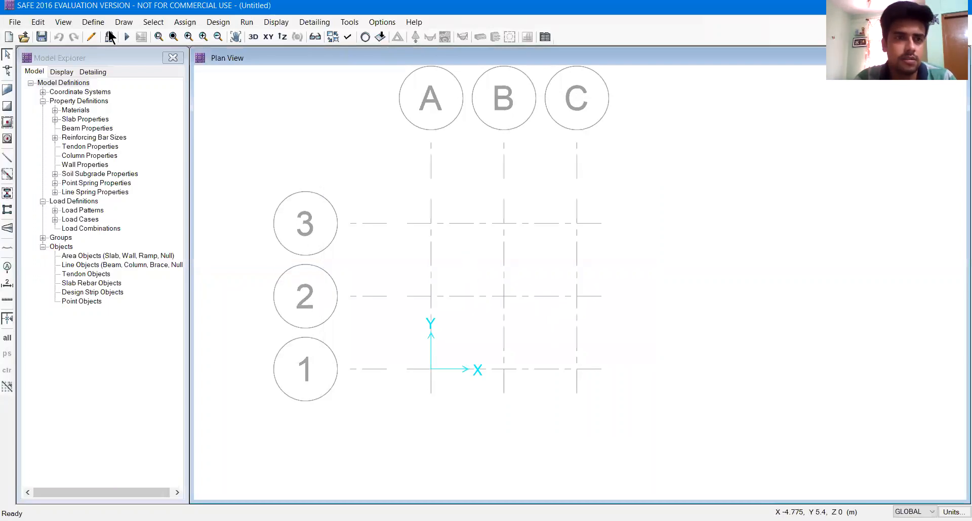
Step: Add a new column property and name it Column500x500
click(94, 23)
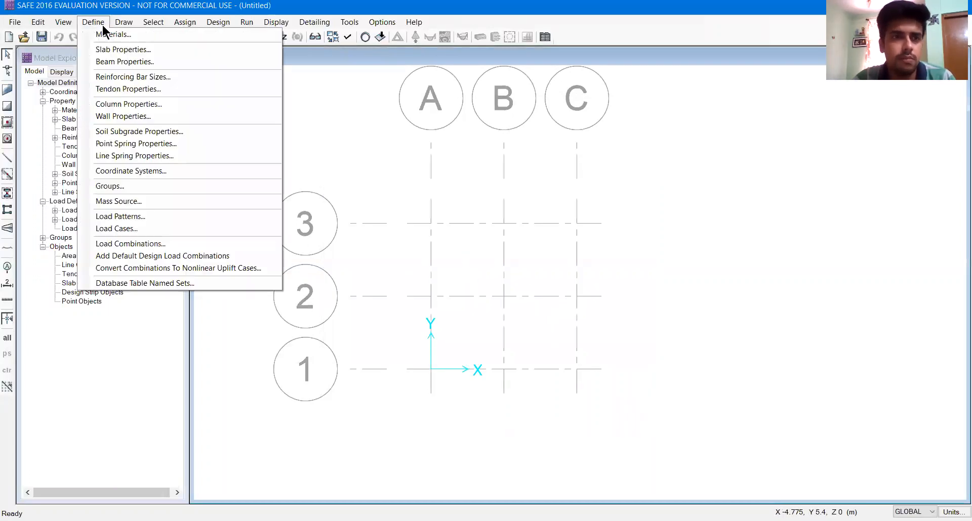
click(116, 105)
click(500, 221)
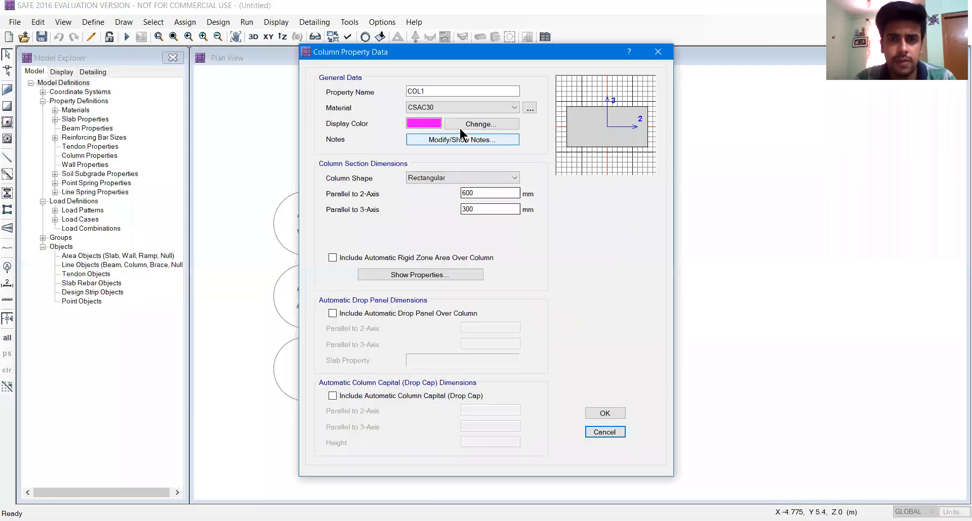
double_click(418, 92)
text(Col)
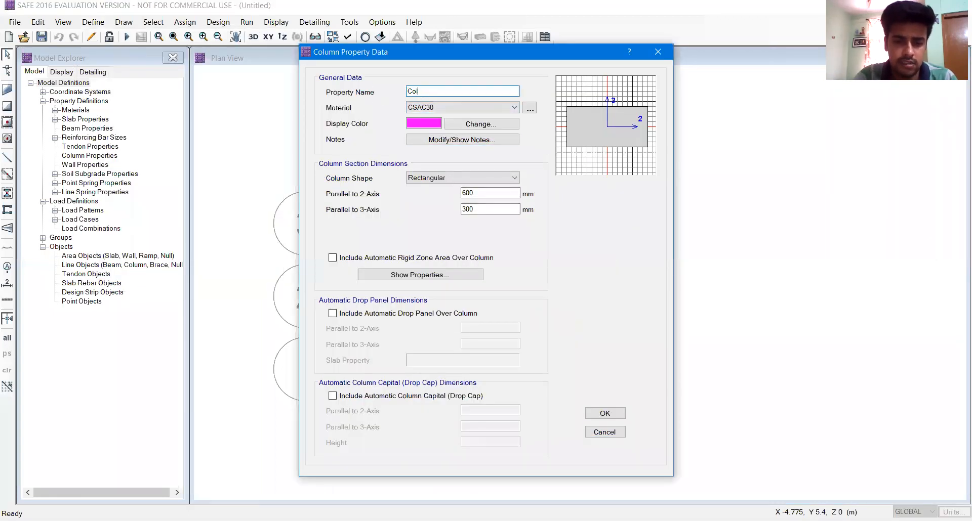
text(umn500x500)
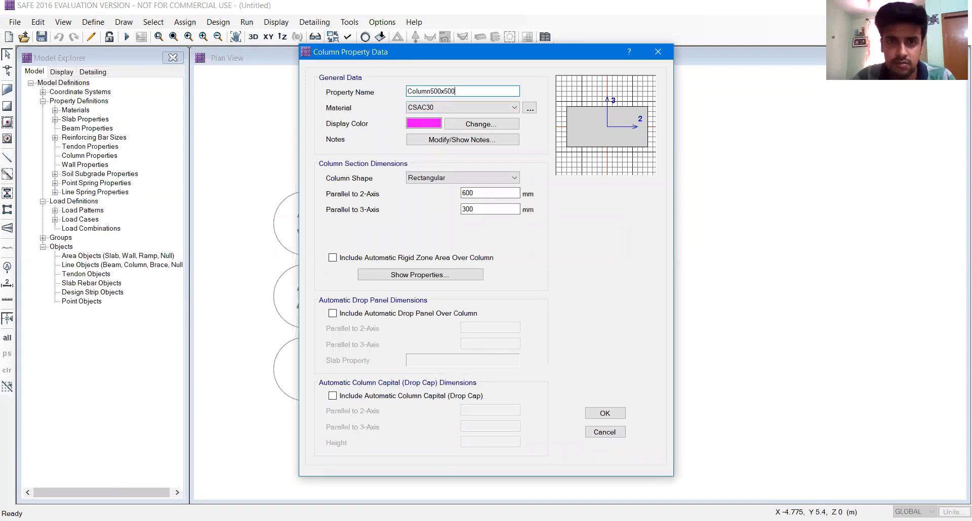
Step: Set the material of the Column500x500 property to M30
key(Tab)
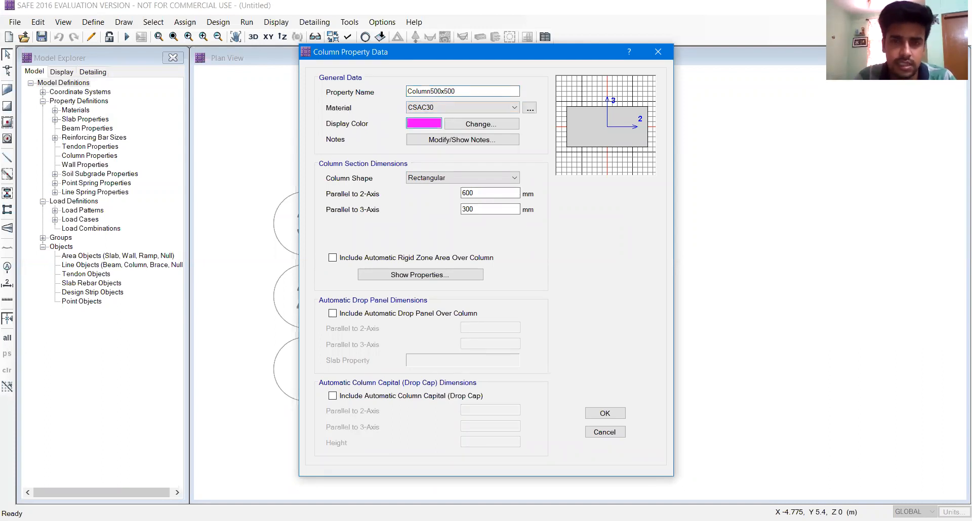
click(443, 108)
click(434, 135)
click(445, 107)
click(427, 142)
Step: Set the column section to 500 mm parallel to both the 2-axis and 3-axis, and save the column property definitions
double_click(469, 193)
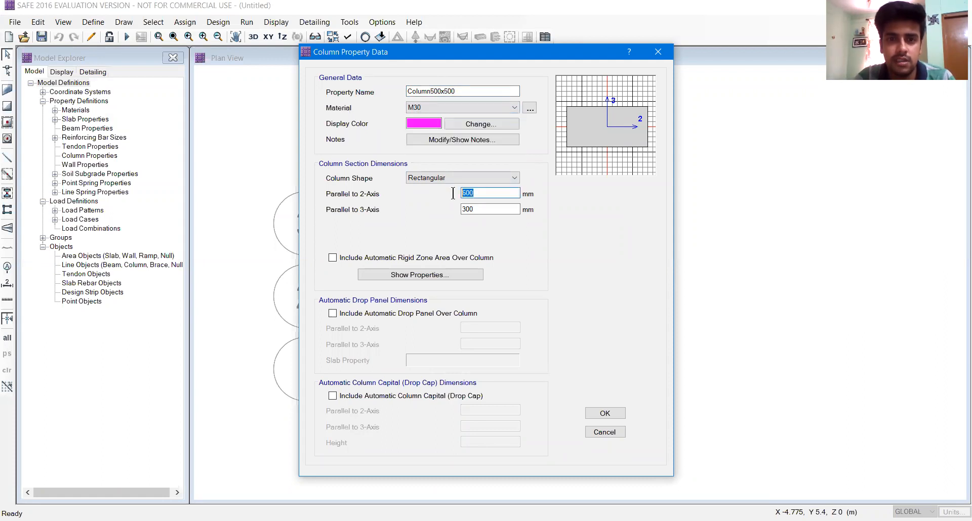
text(500)
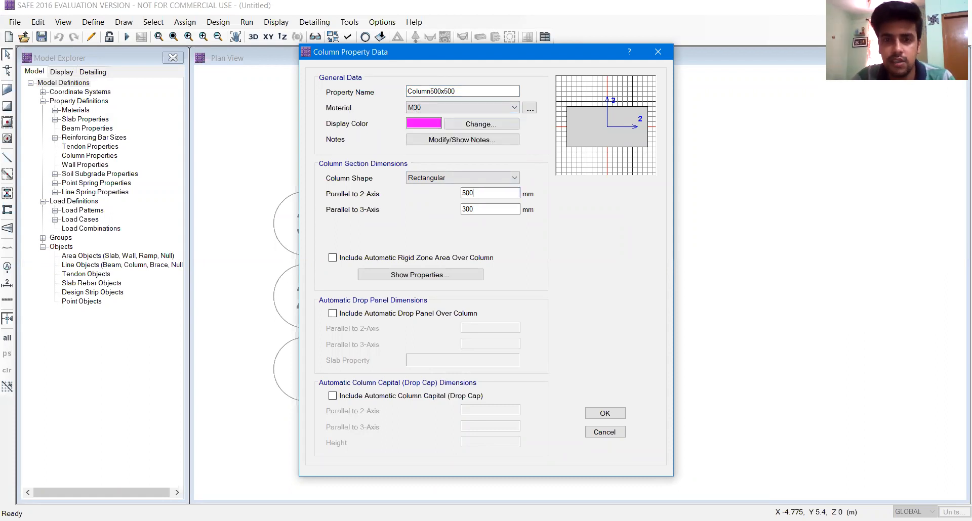
double_click(481, 209)
text(500)
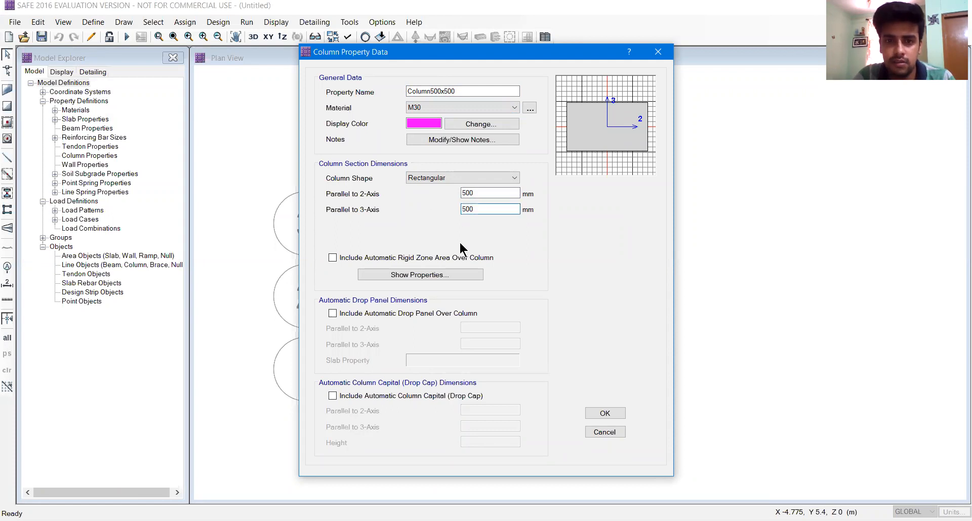
click(605, 414)
click(552, 301)
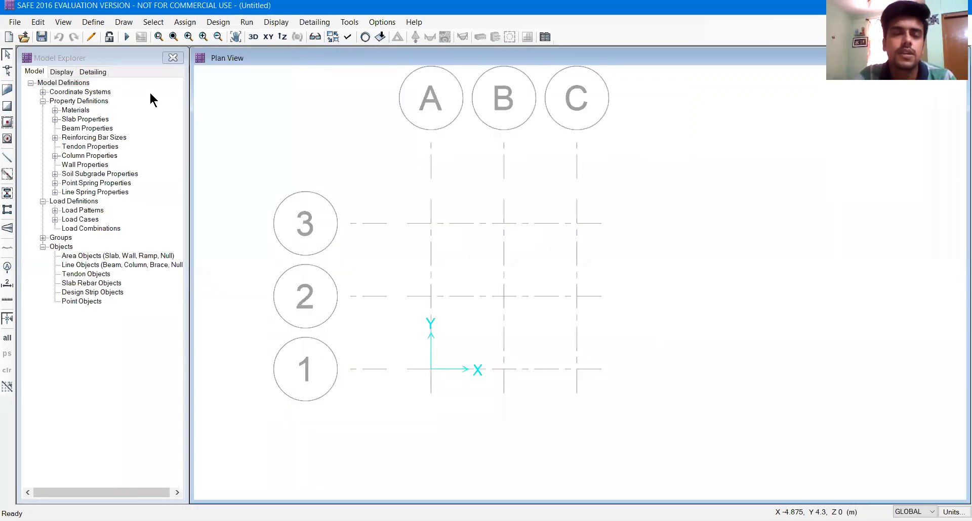
Step: Open the load combination definitions
click(103, 24)
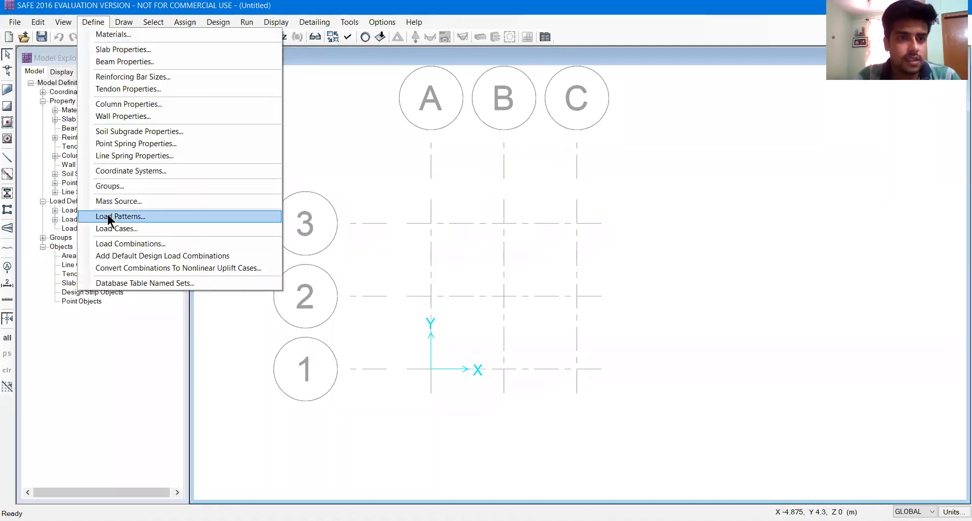
click(112, 244)
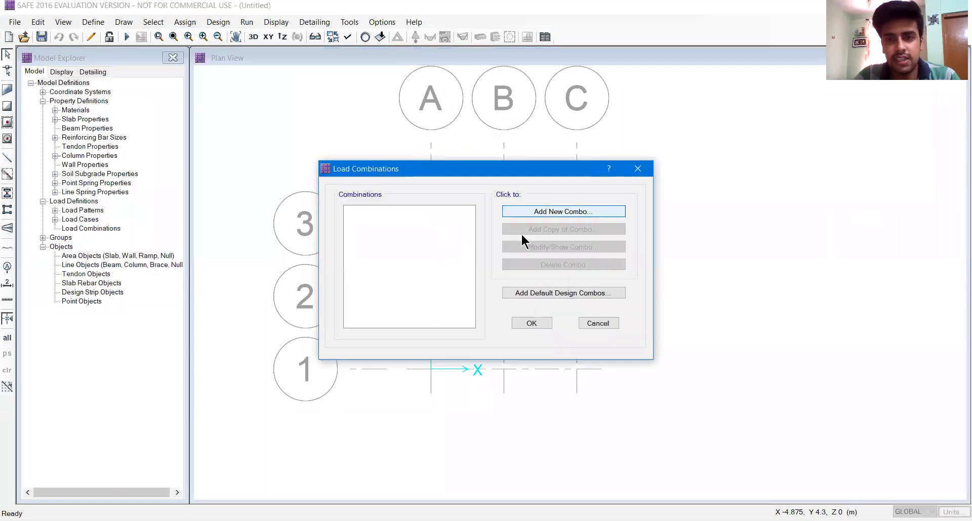
click(524, 212)
click(525, 118)
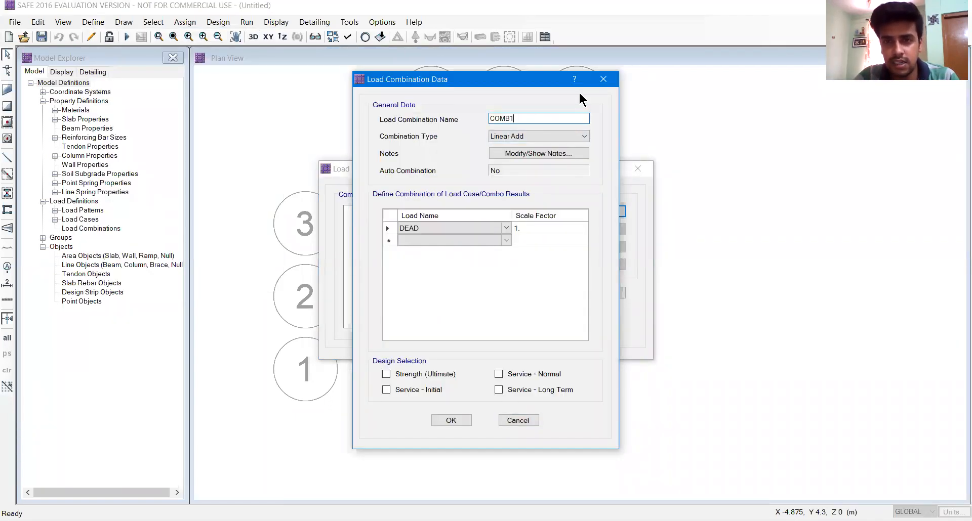
click(604, 82)
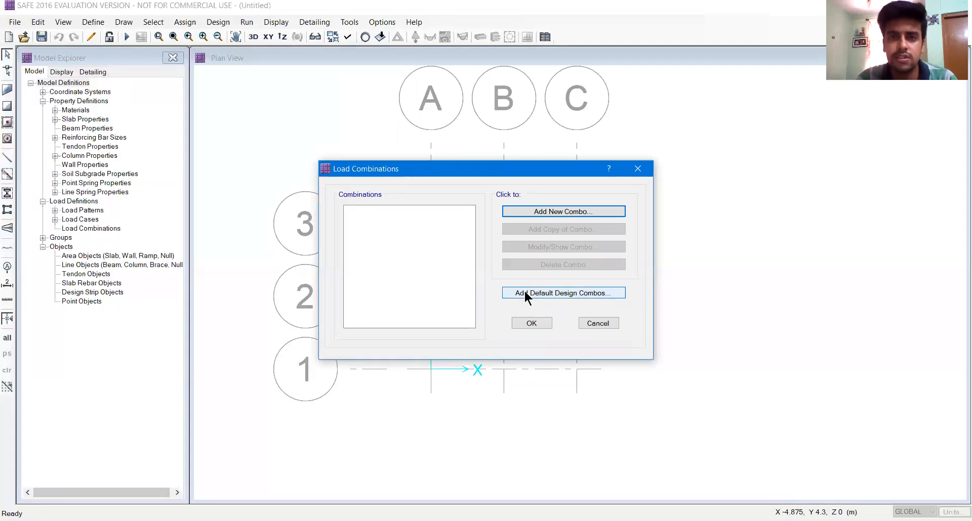
Step: Add a new load combination named 1.5(DL+LL) and give its DEAD load a scale factor of 1.5
click(539, 213)
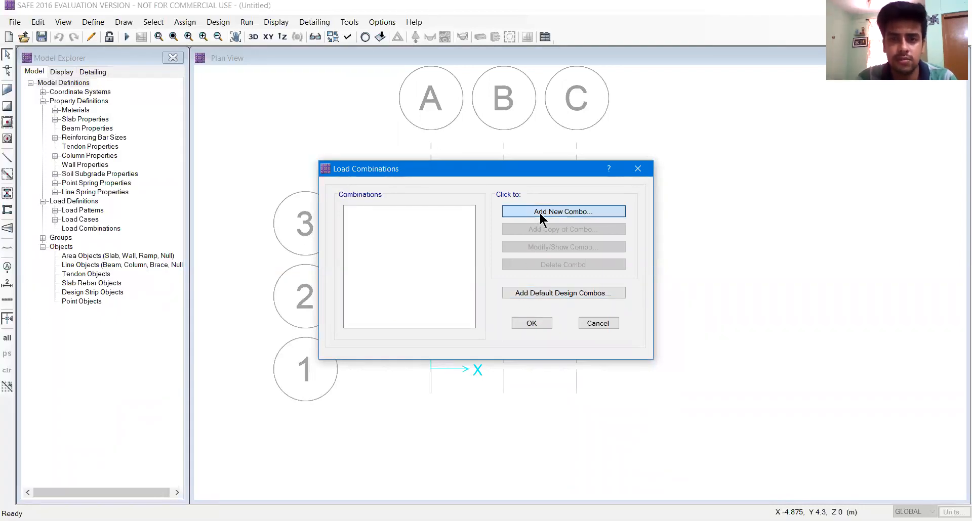
text(1)
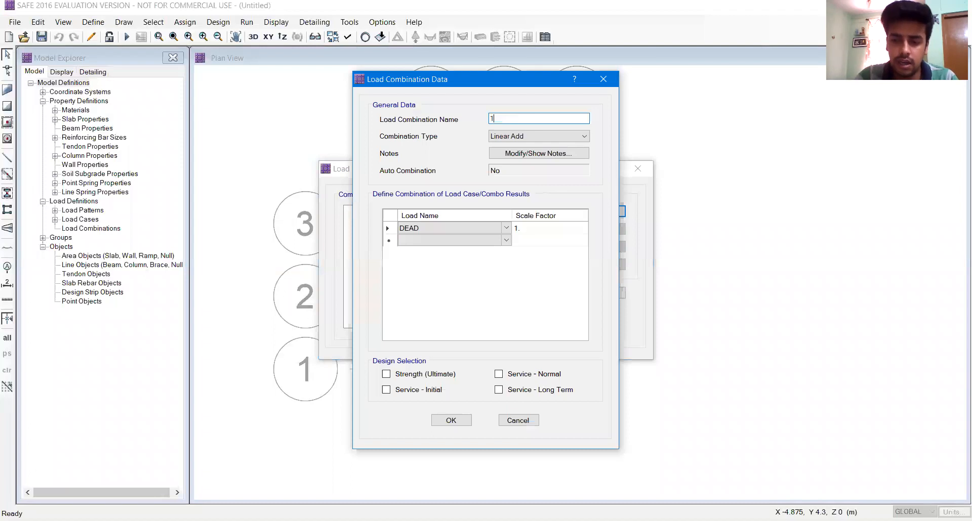
text(.5(DL+LL)
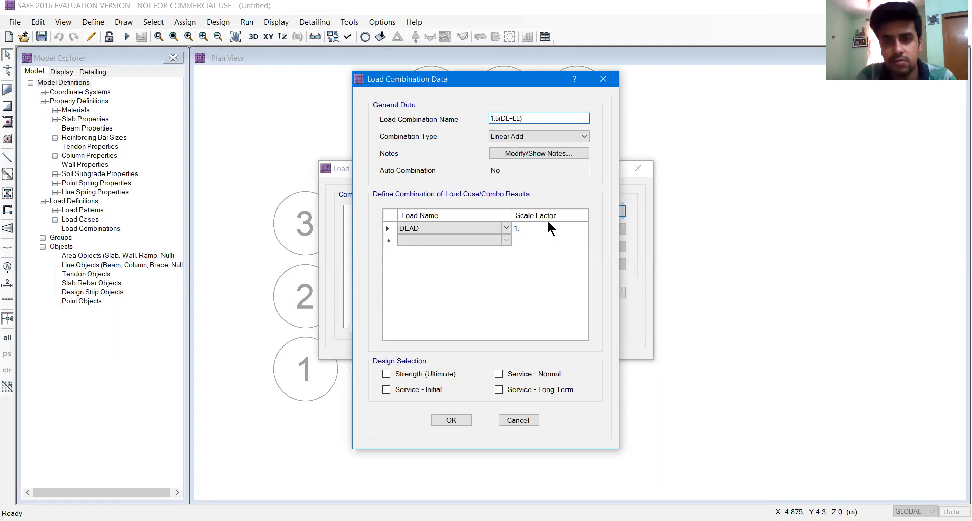
click(547, 227)
text(1.5)
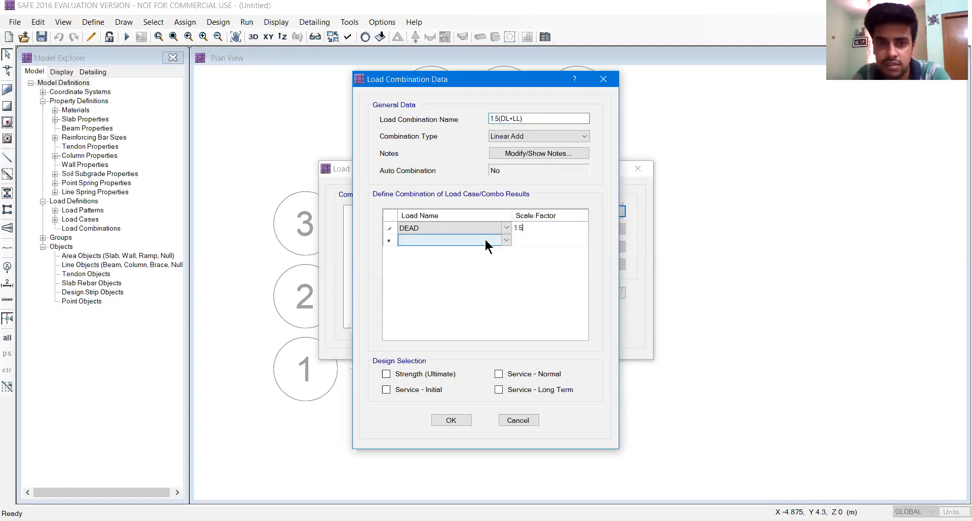
Step: Include the LIVE load with a 1.5 scale factor, mark the combination for Strength (Ultimate) design, and save it
click(484, 238)
click(437, 254)
click(522, 240)
text(1.5)
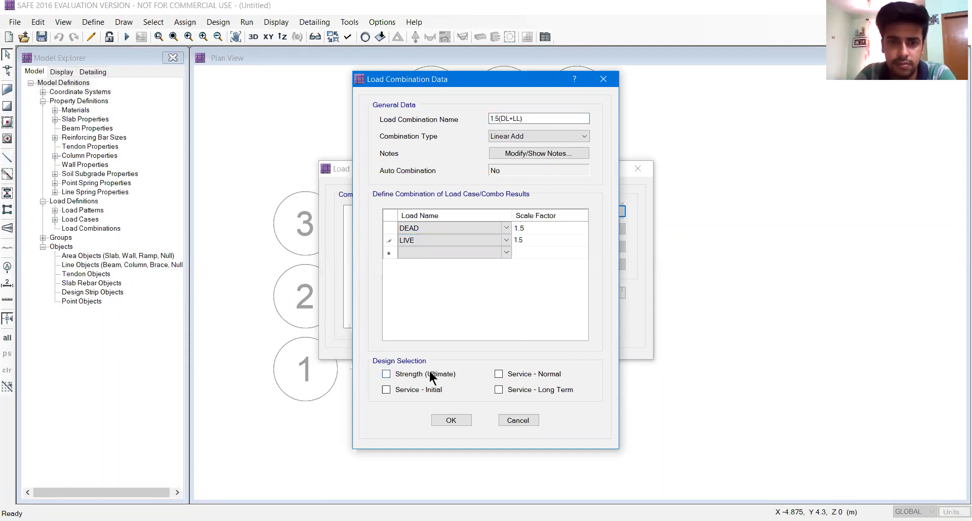
click(431, 375)
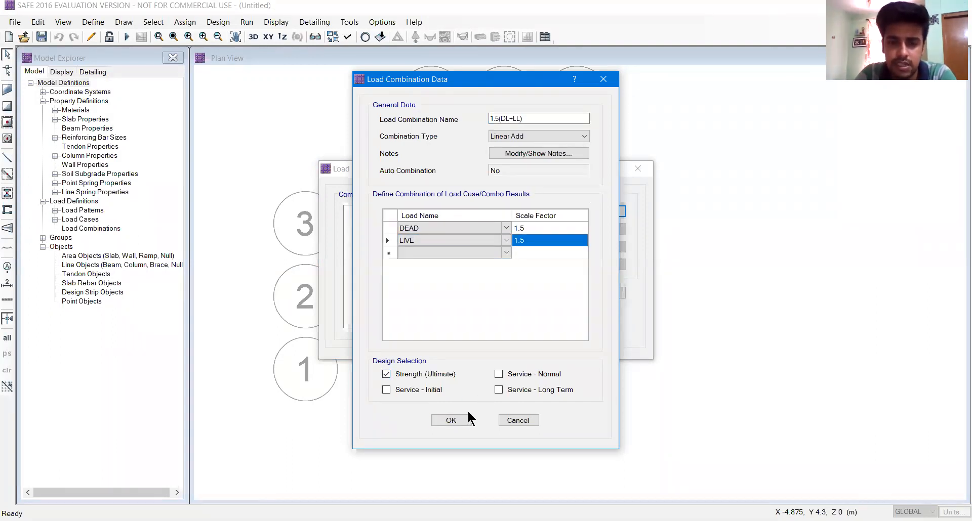
click(451, 420)
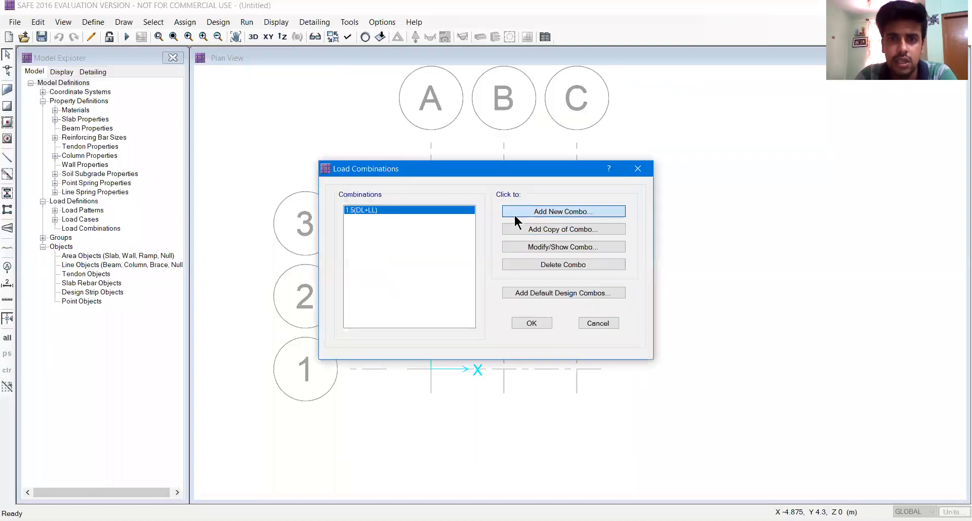
Step: Add another load combination named DL+LL that combines DEAD and LIVE, each with a scale factor of 1
text(DL)
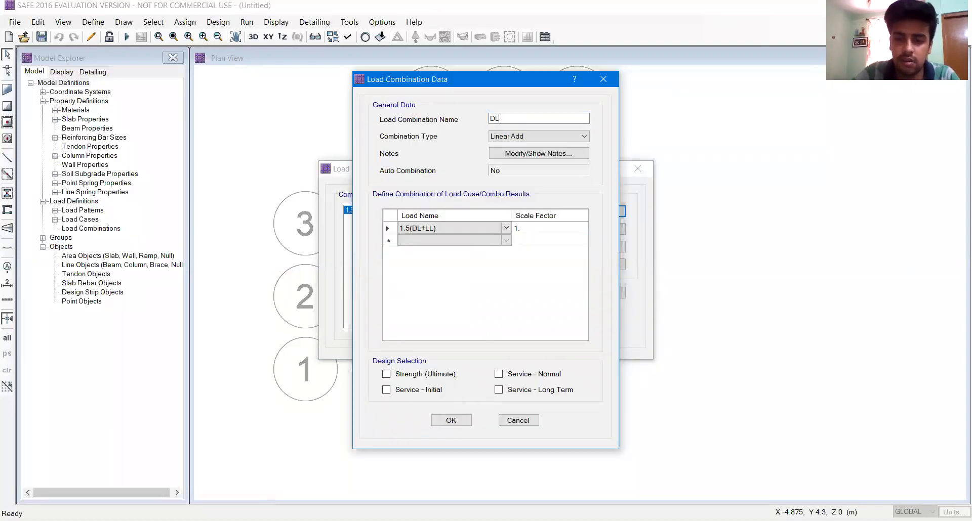
text(+LL)
click(490, 231)
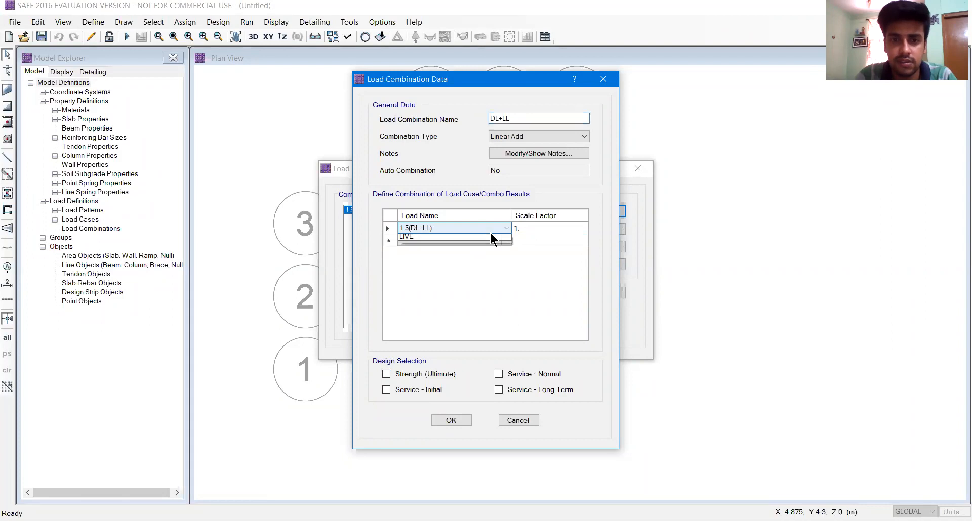
click(490, 231)
click(457, 247)
click(448, 241)
click(430, 242)
click(413, 267)
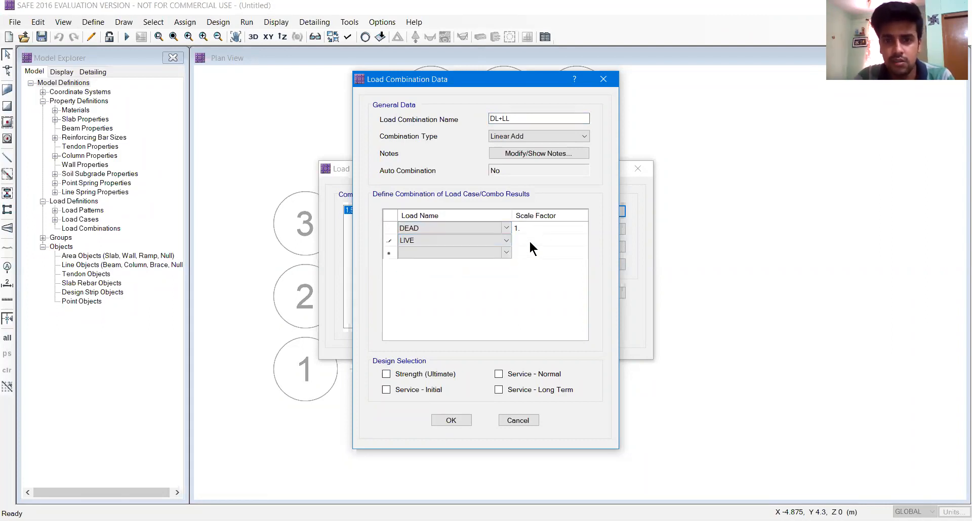
click(529, 240)
Step: Mark DL+LL for Service - Initial and Service - Long Term design, and save the load combinations
click(428, 390)
click(516, 392)
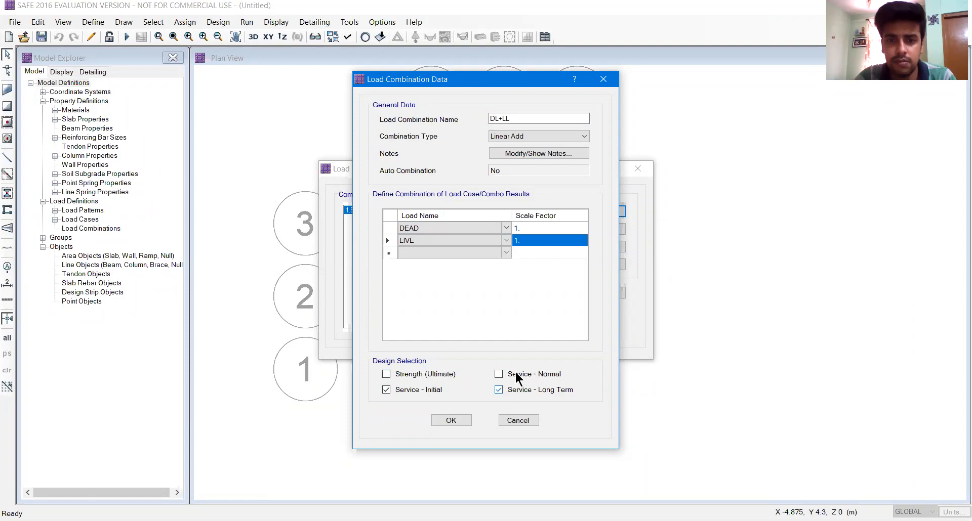
click(454, 421)
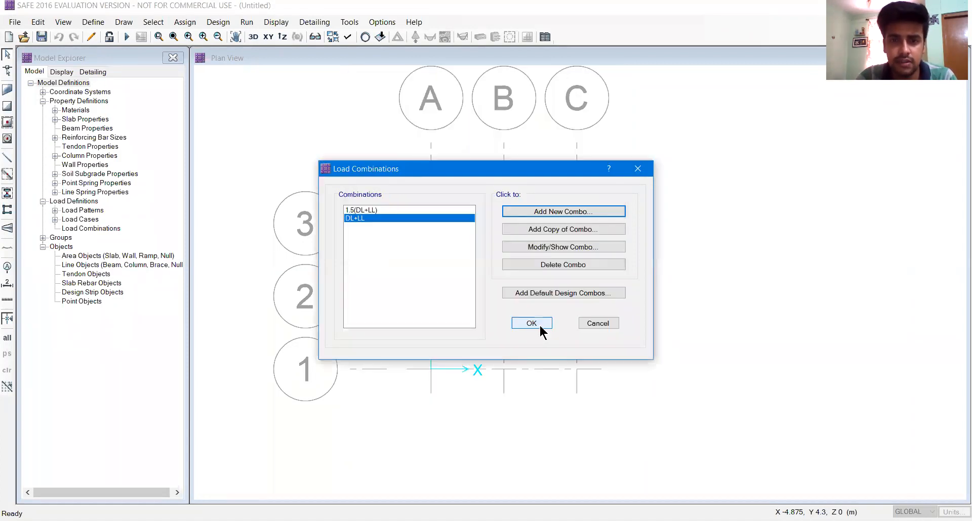
click(540, 326)
Step: Review the SOIL1 soil subgrade property's modulus and nonlinear option, and accept its existing settings
click(100, 24)
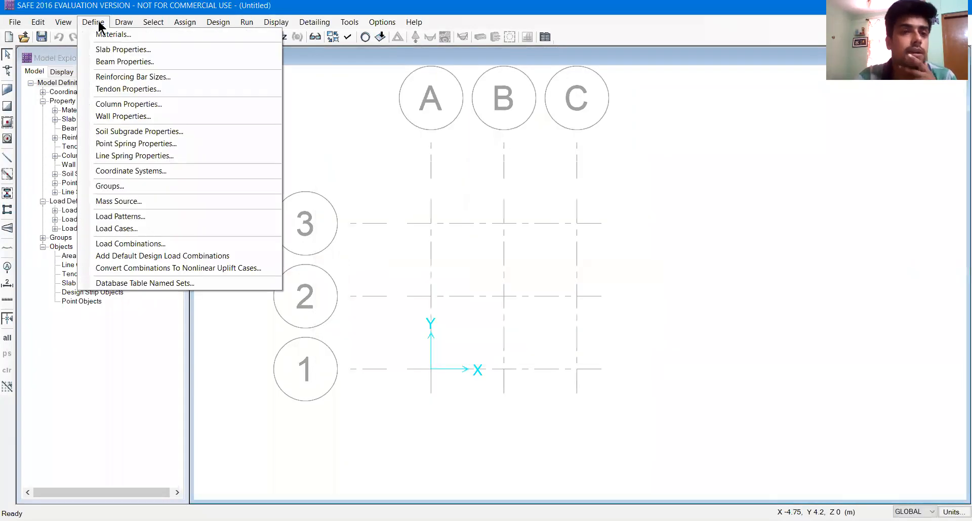
click(117, 135)
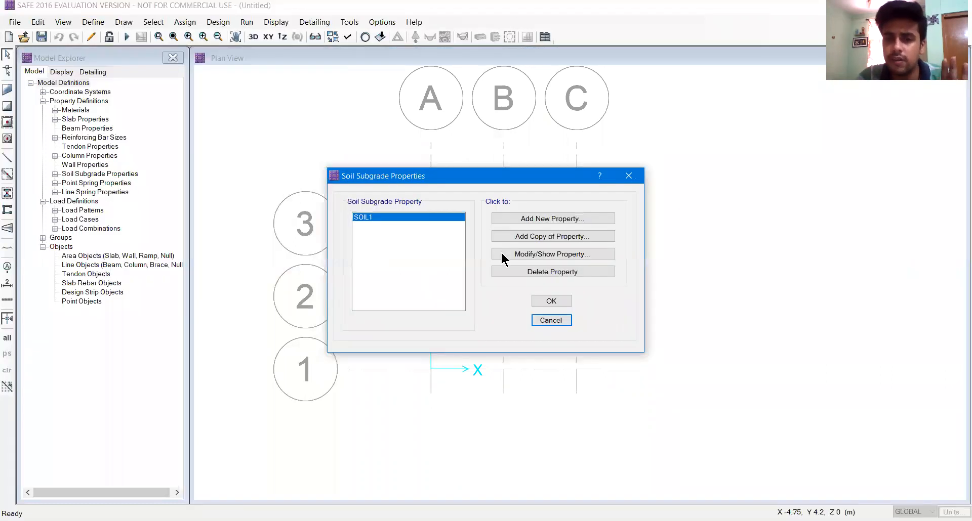
click(554, 253)
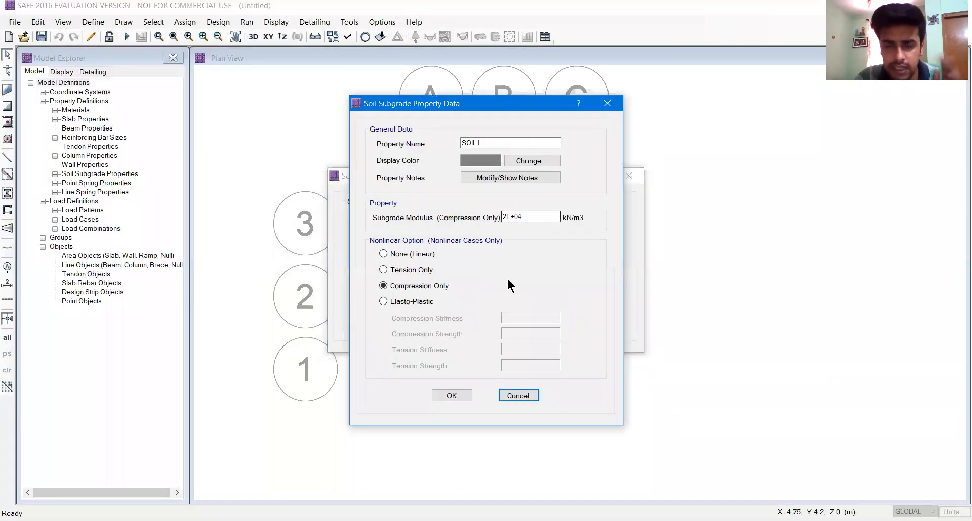
click(452, 395)
click(552, 301)
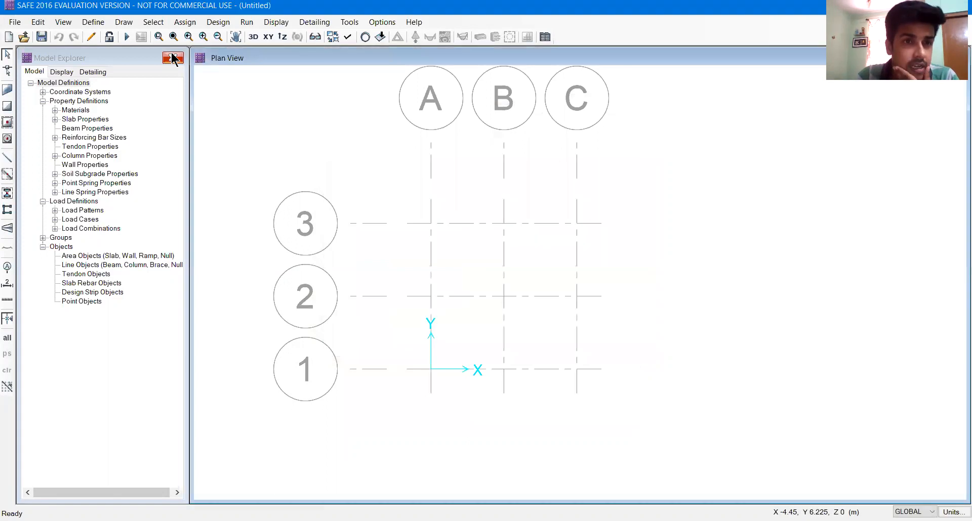
Step: Place a 3 m by 3 m rectangular slab with the Slab property around the intersection of grids B and 2
click(112, 23)
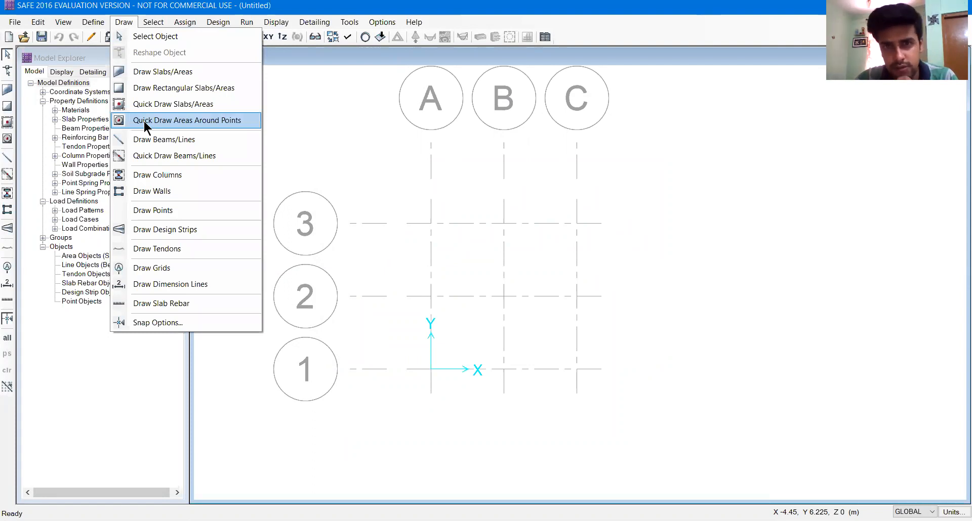
click(140, 2)
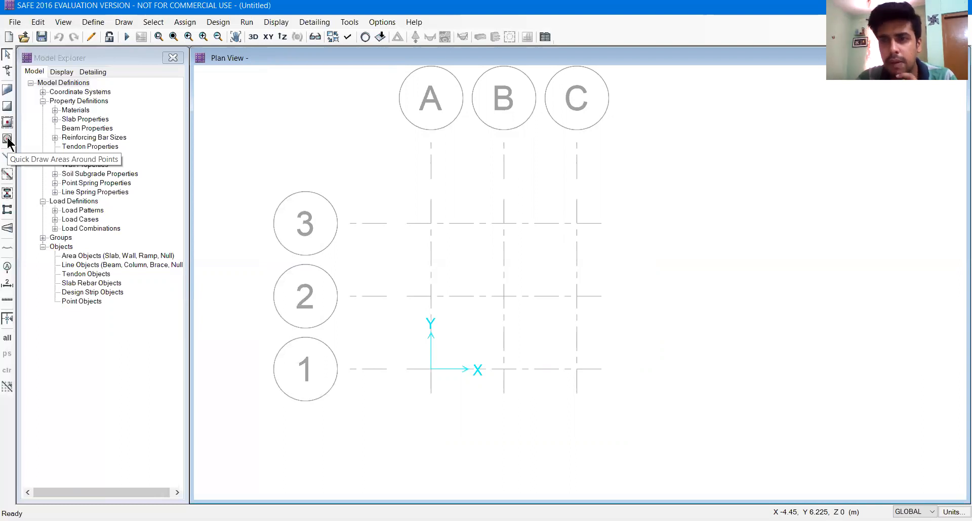
click(8, 140)
click(893, 253)
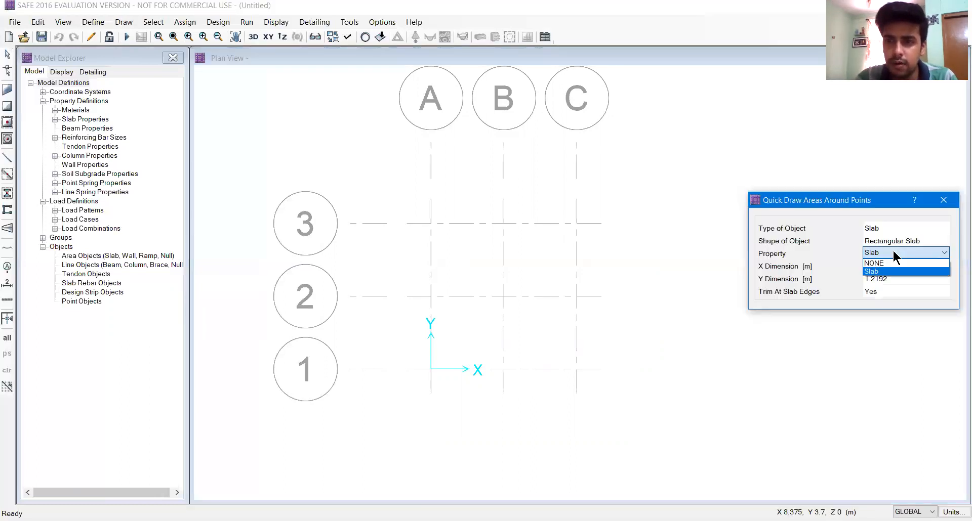
click(888, 271)
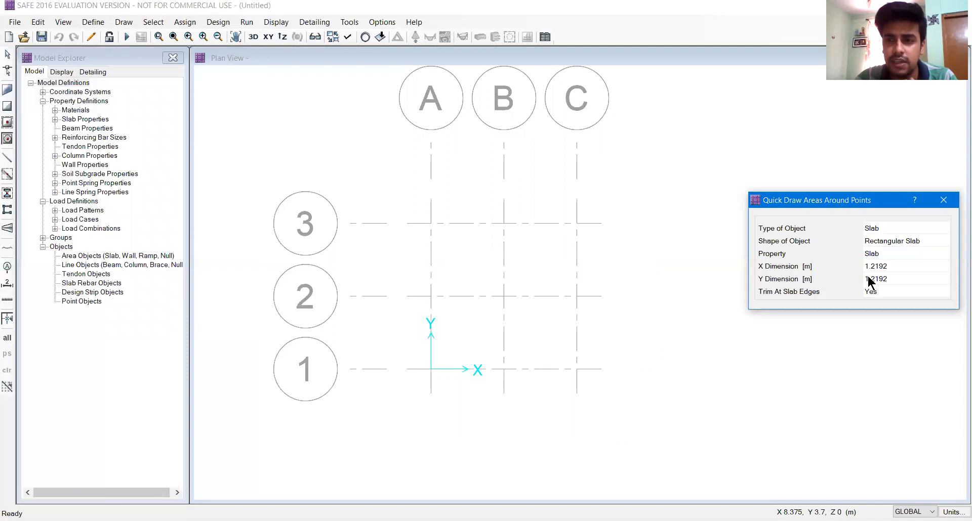
click(897, 266)
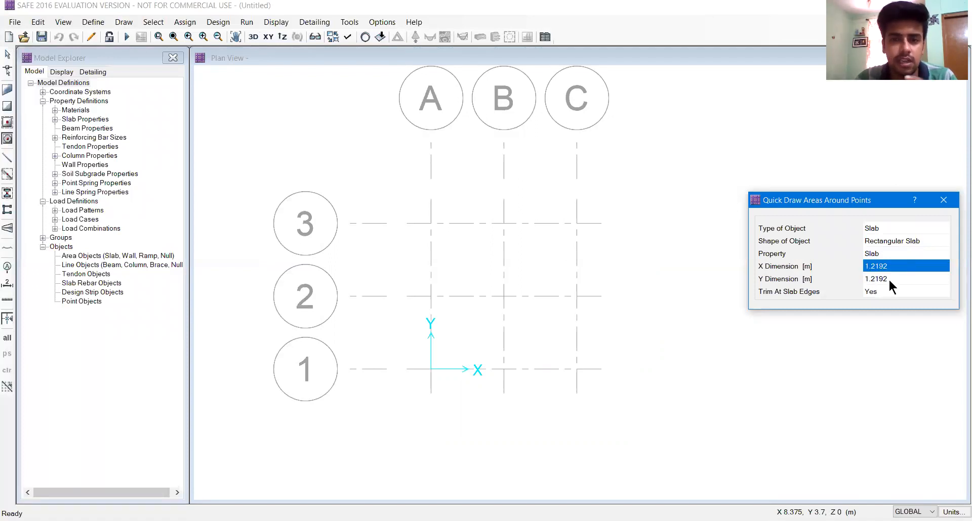
text(3)
click(889, 279)
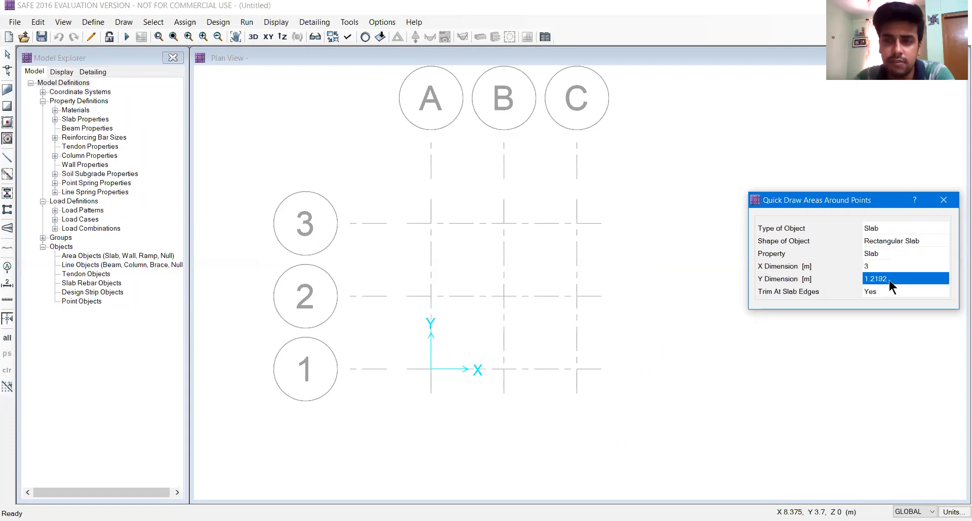
text(3)
click(914, 285)
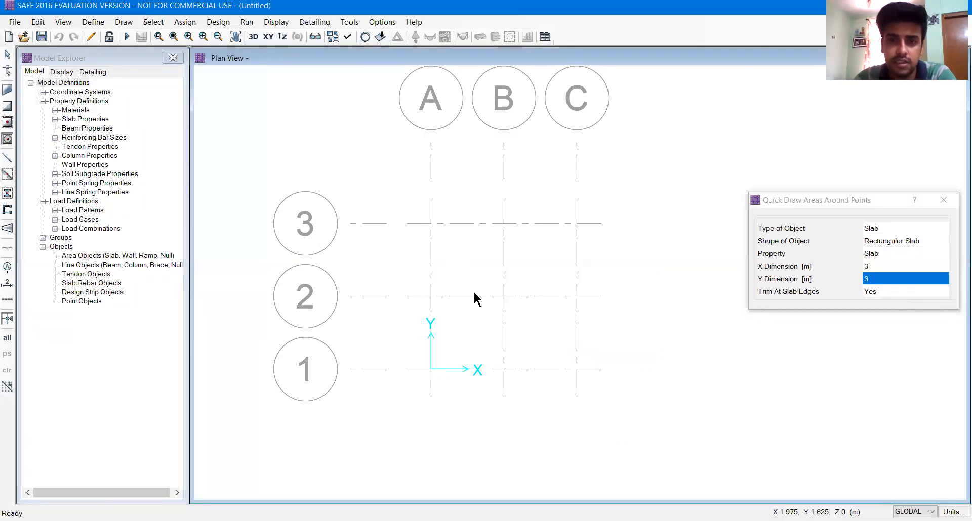
click(503, 297)
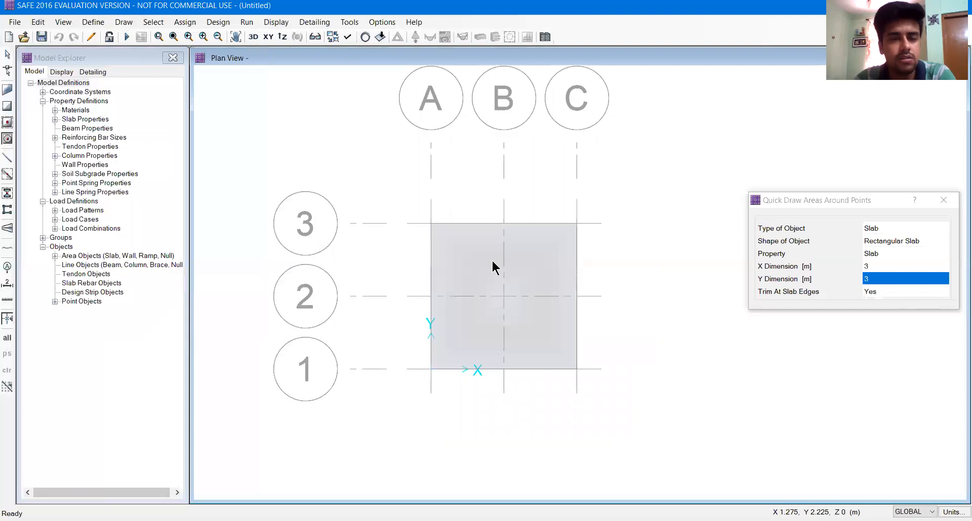
click(955, 201)
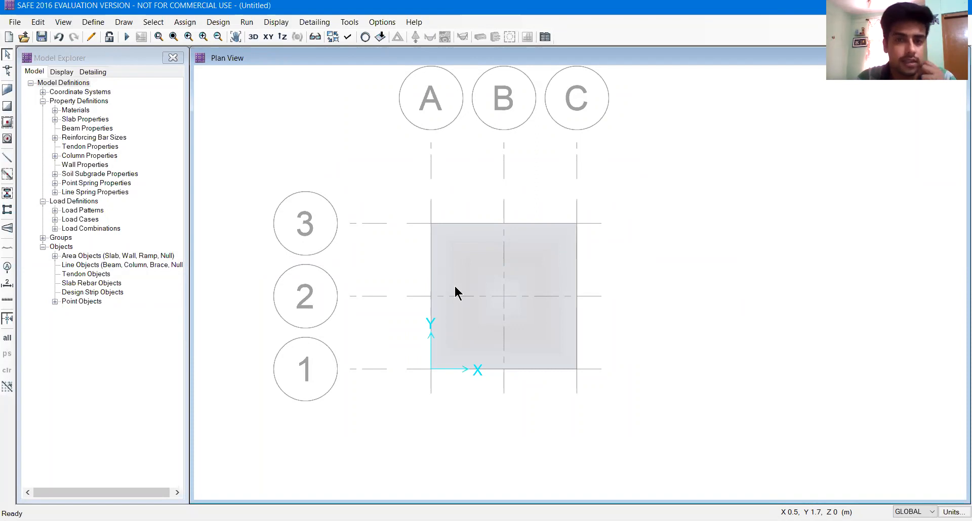
Step: Add a new slab property named Slab-Step2
click(93, 23)
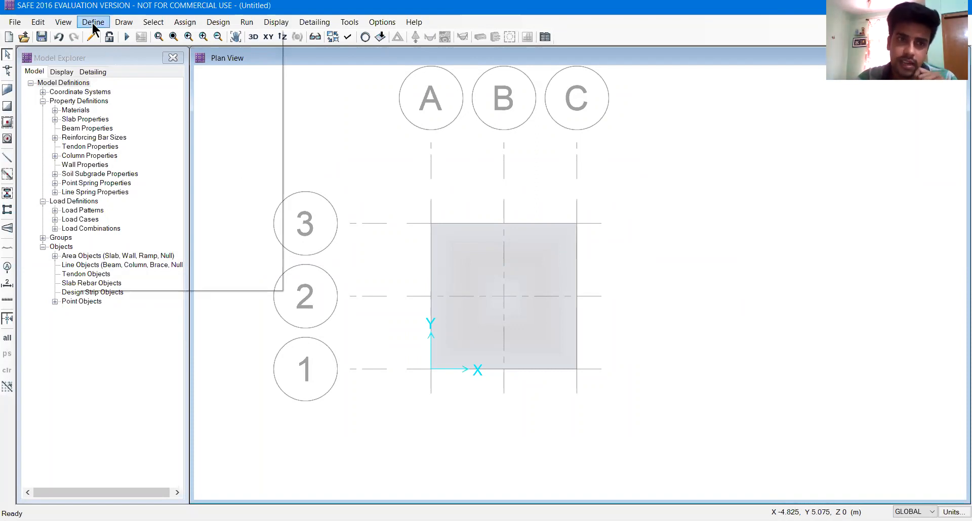
click(101, 50)
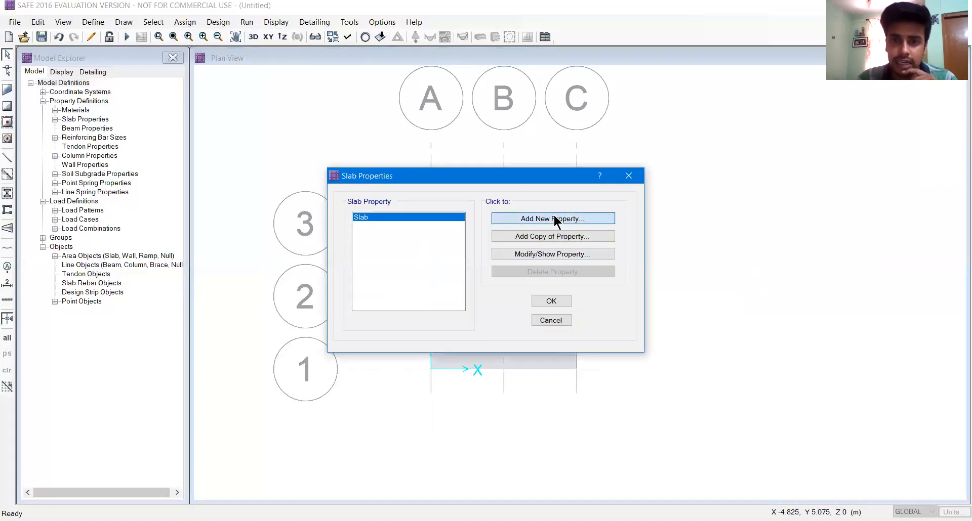
click(554, 219)
drag(506, 148, 415, 150)
text(S)
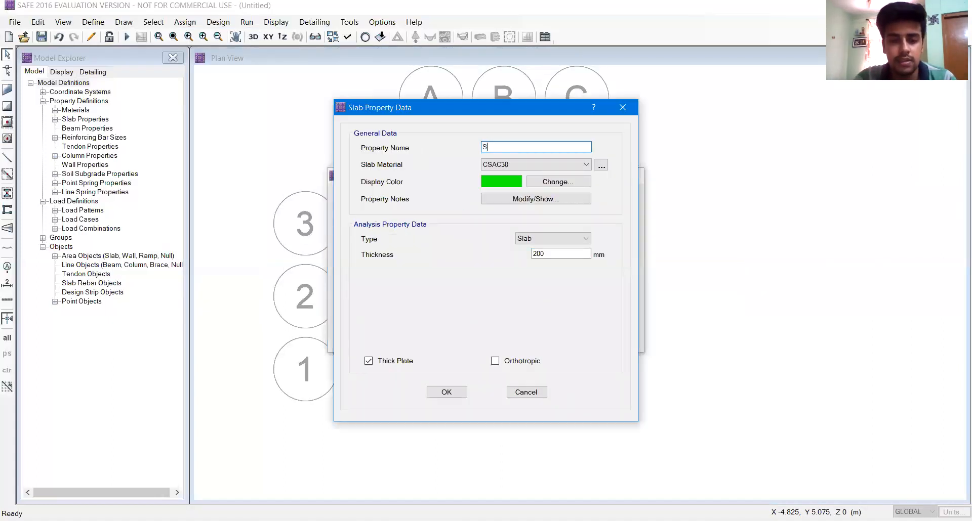
text(L)
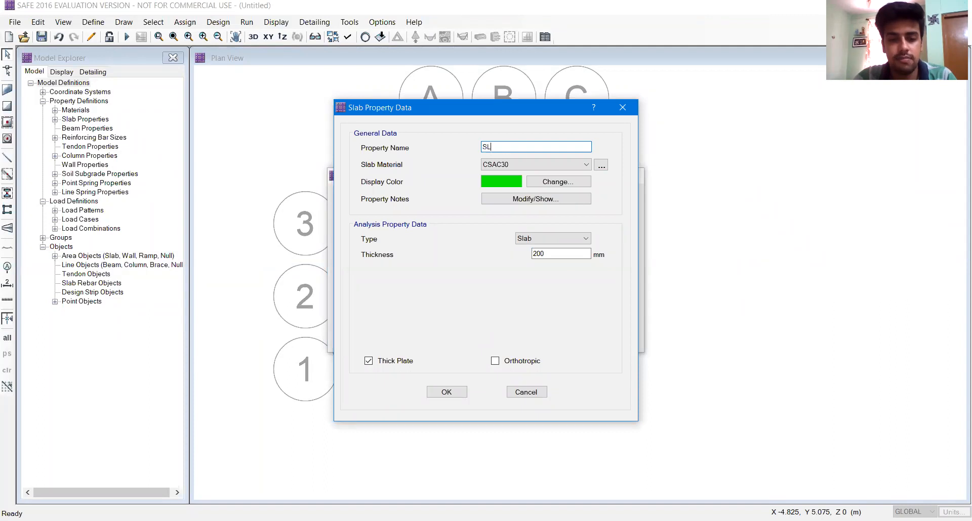
text(AB)
key(BackSpace)
key(BackSpace)
key(BackSpace)
key(BackSpace)
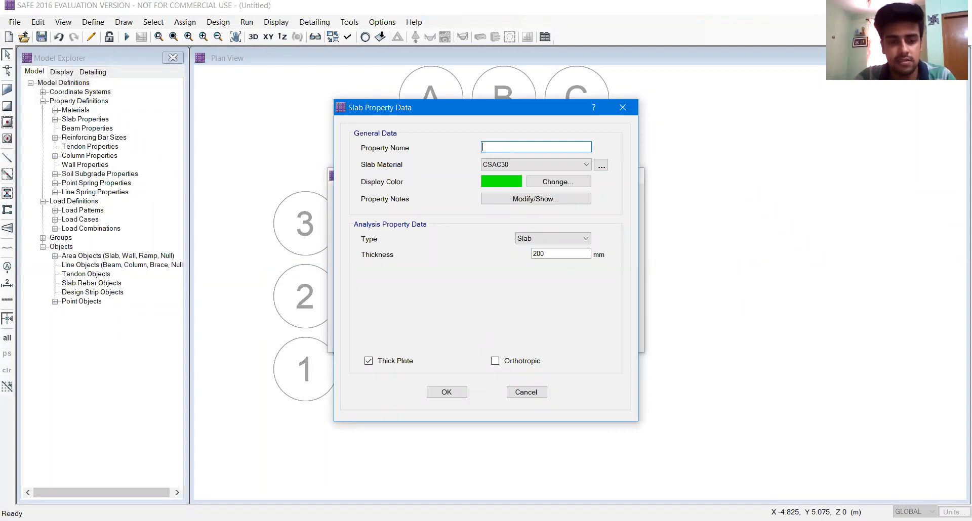
text(lab)
key(BackSpace)
key(BackSpace)
key(BackSpace)
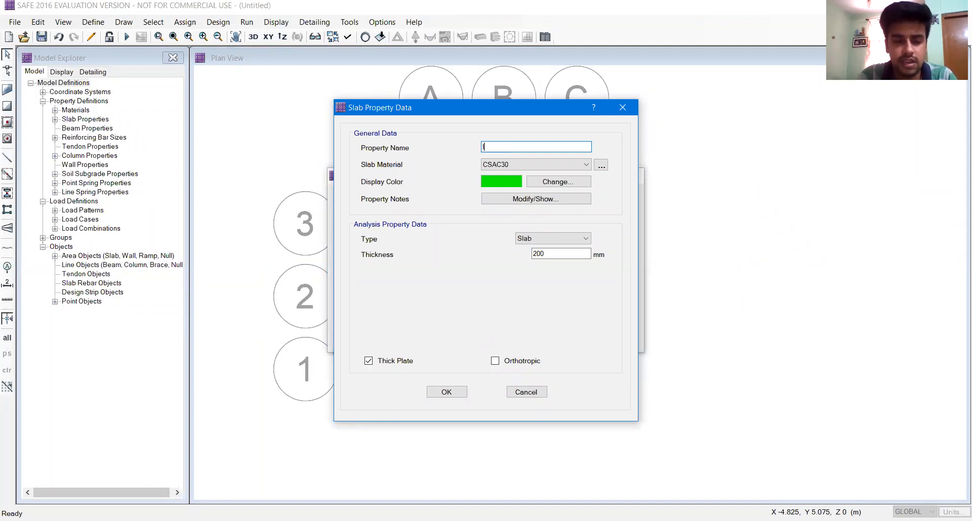
text(Slab)
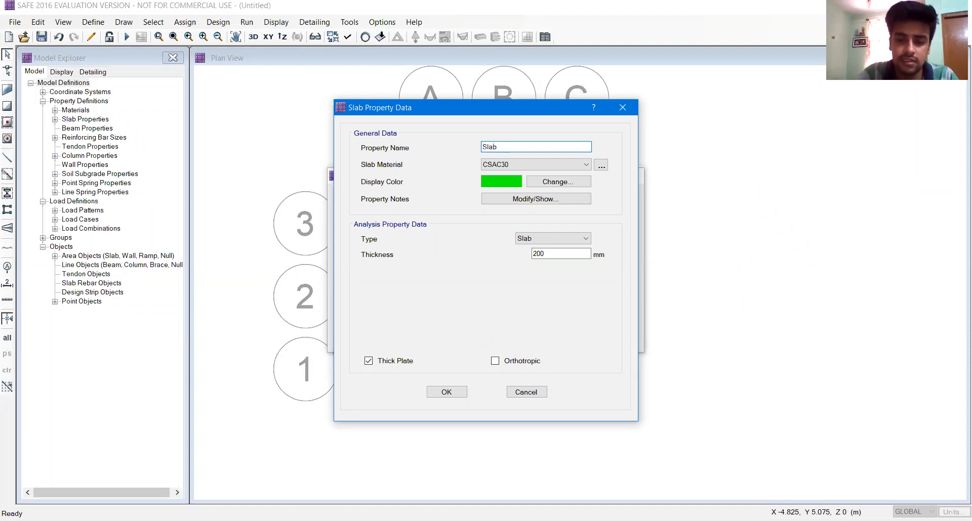
text(-Steo)
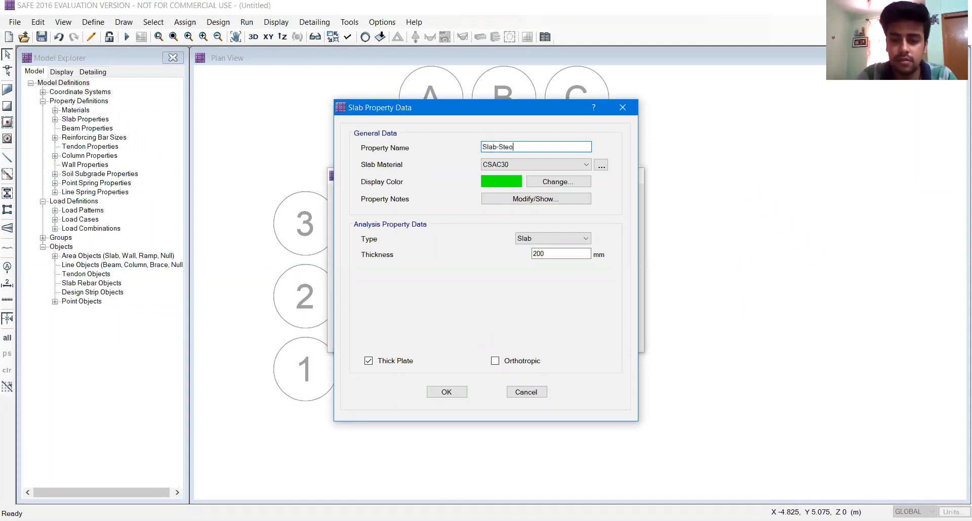
key(BackSpace)
text(p2)
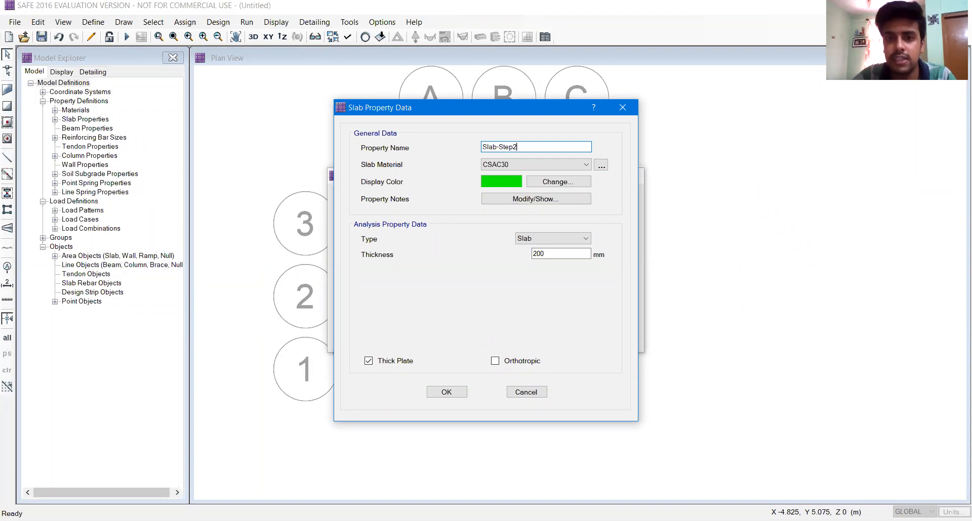
Step: Assign M30 material and a 300 mm thickness to Slab-Step2, and save the slab properties
click(514, 165)
click(506, 208)
double_click(542, 258)
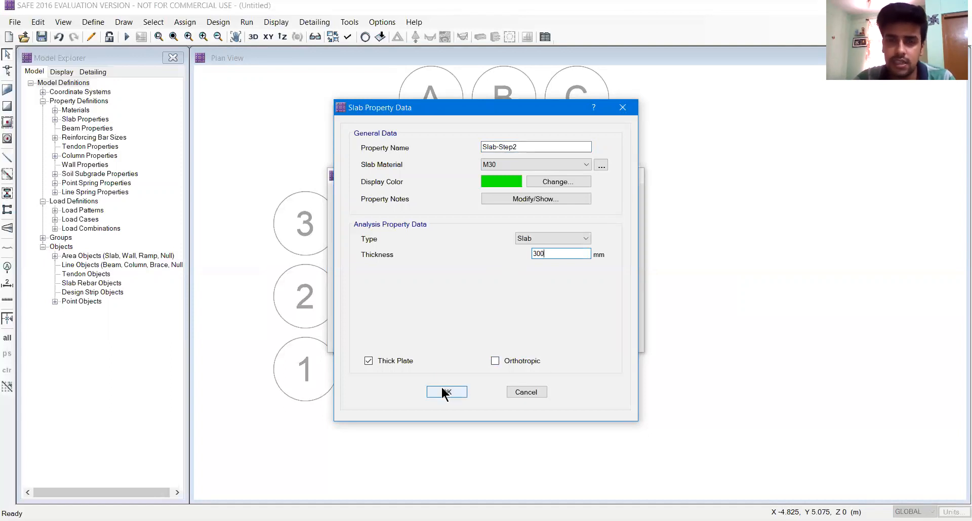
click(460, 398)
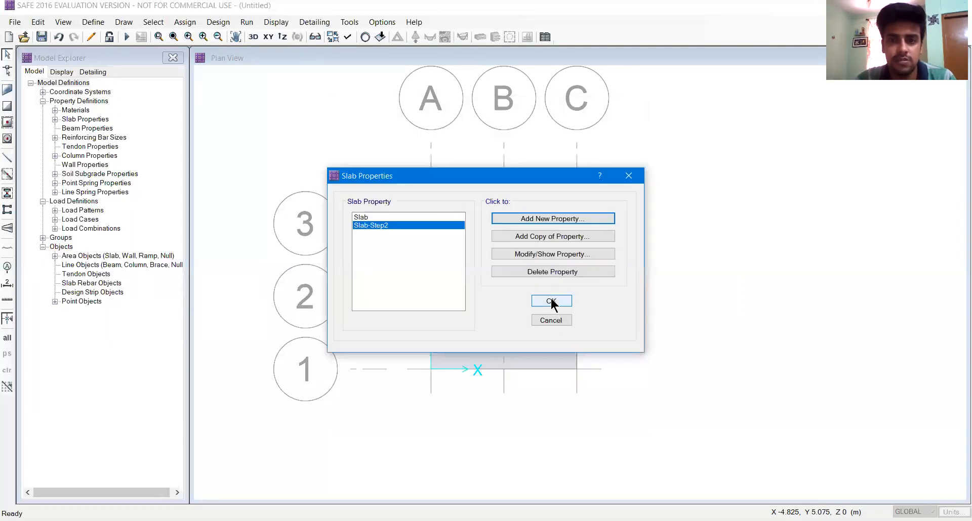
click(552, 301)
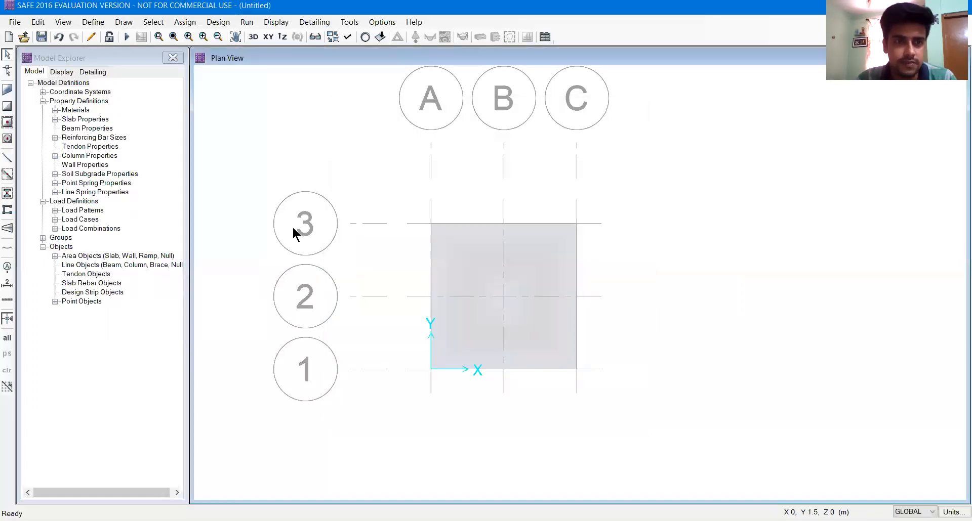
Step: Place a 1.5 m by 1.5 m rectangular slab with the Slab-Step2 property around grid intersection B-2
click(8, 139)
click(891, 253)
click(888, 254)
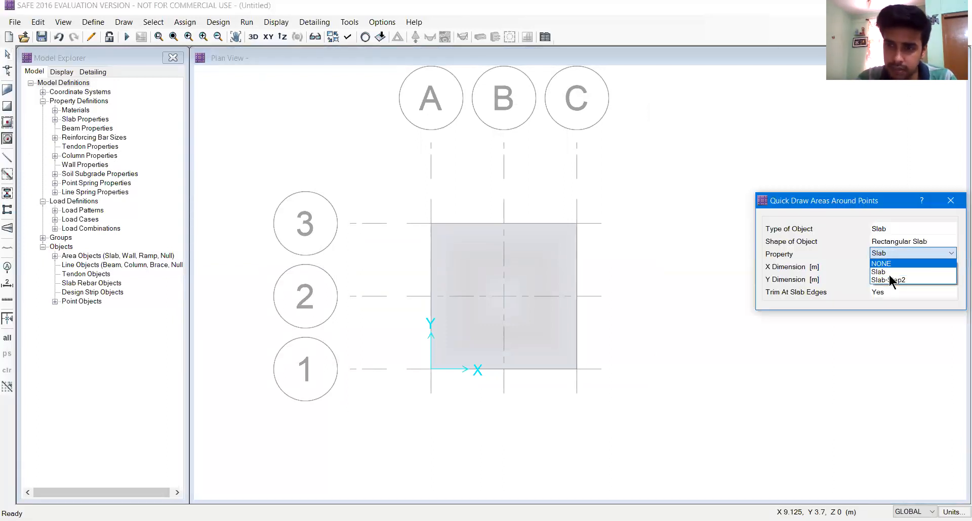
click(891, 280)
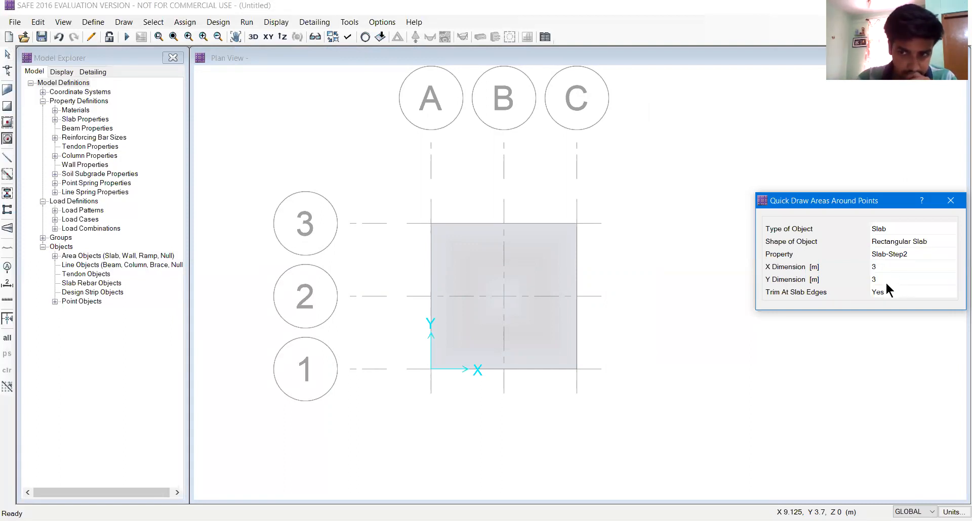
click(880, 265)
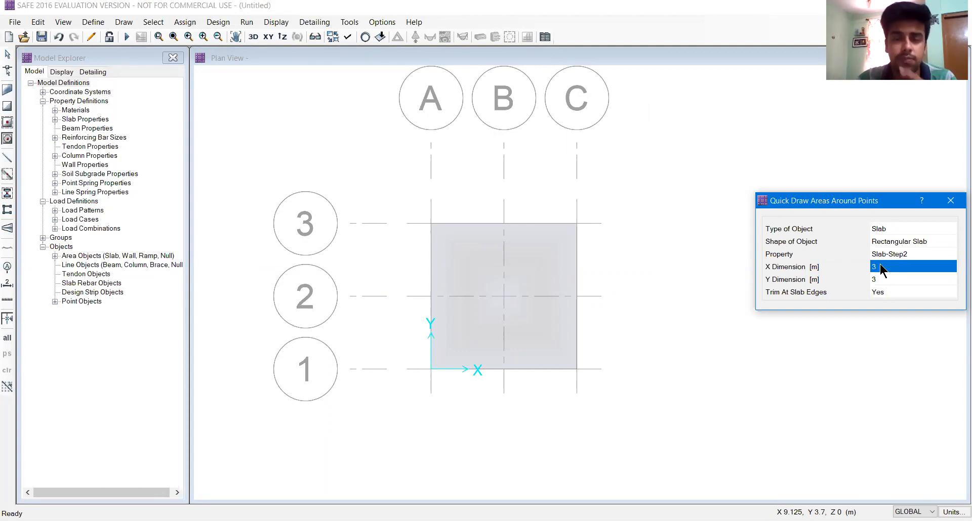
text(31.5)
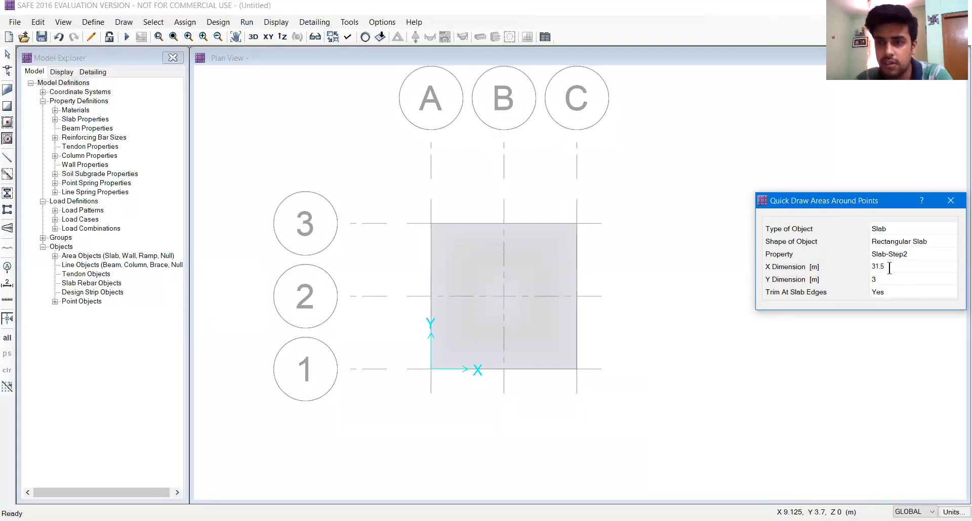
click(844, 269)
text(1.5)
click(881, 281)
click(881, 281)
text(1.5)
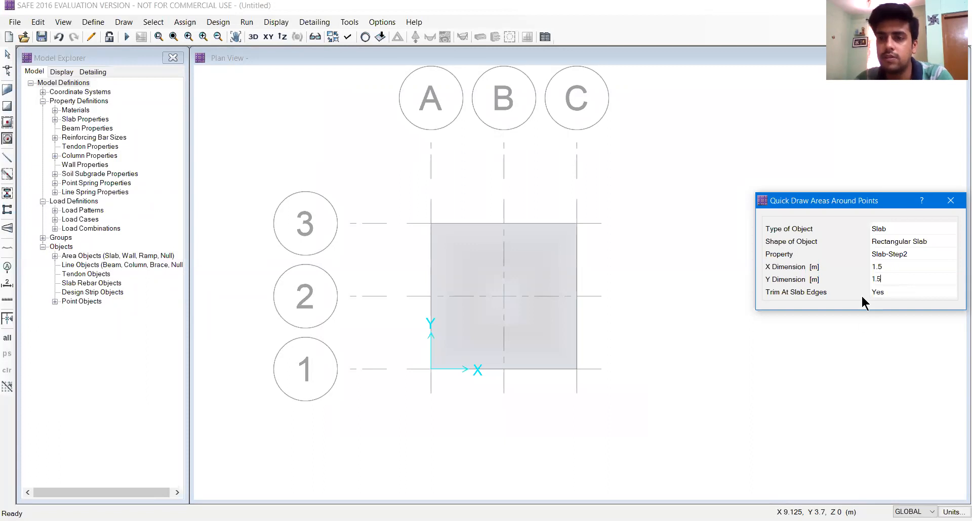
key(Return)
click(503, 296)
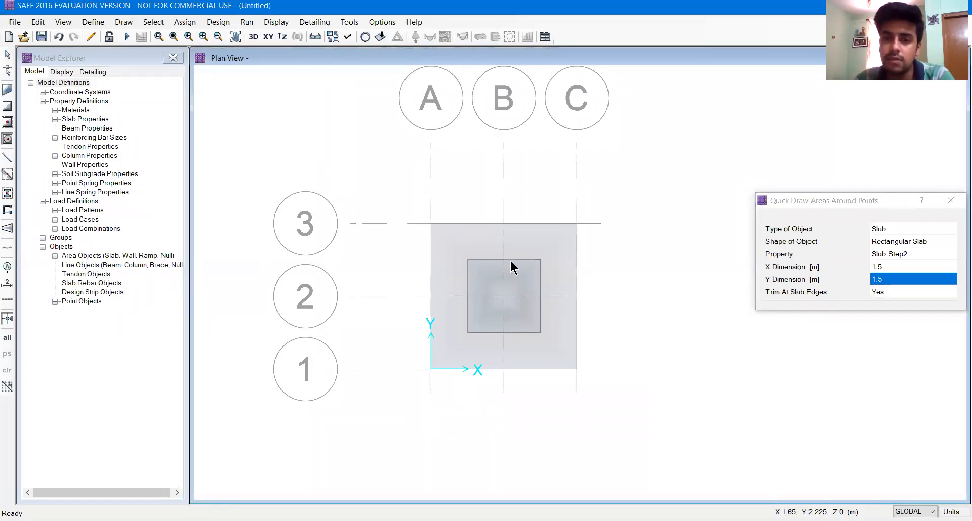
click(949, 201)
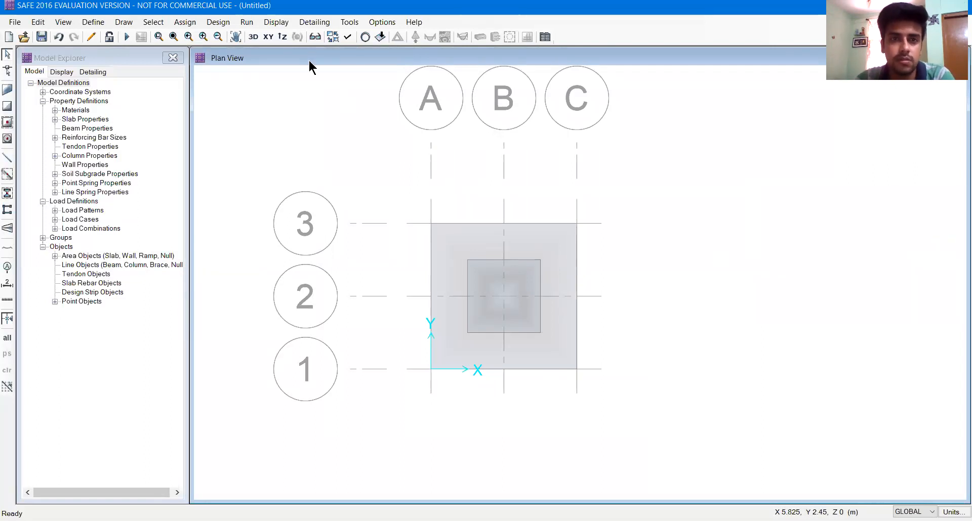
Step: Show the footing in a 3D view with Extrude View enabled and examine both slab steps
click(252, 38)
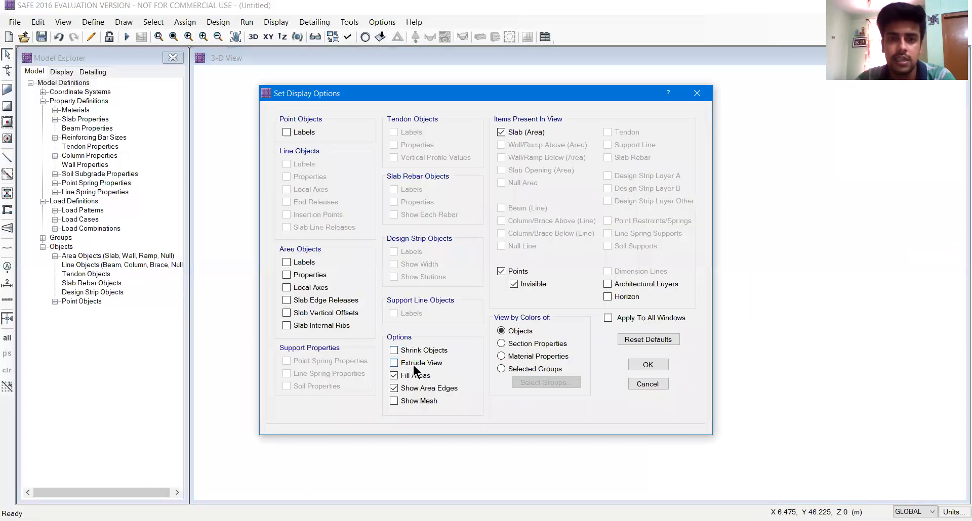
click(647, 364)
scroll(574, 239, up, 2)
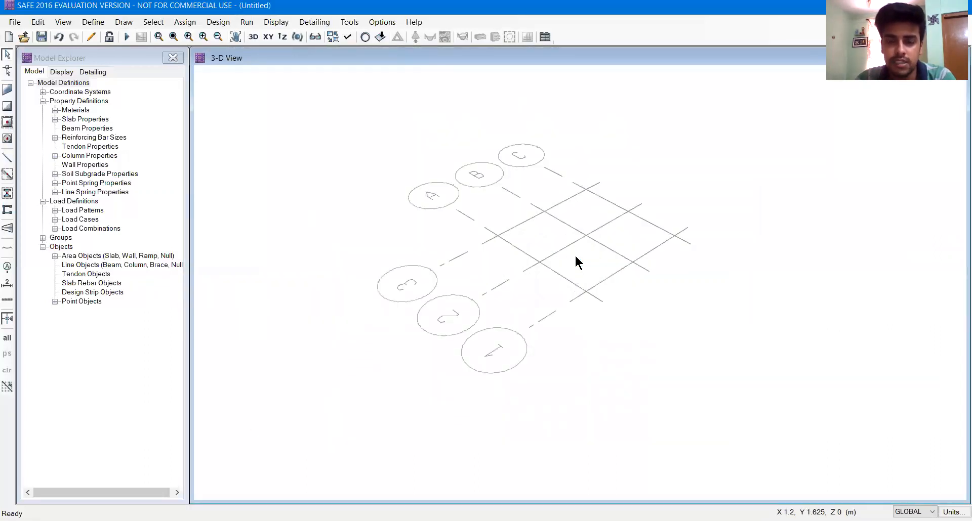
scroll(586, 261, up, 1)
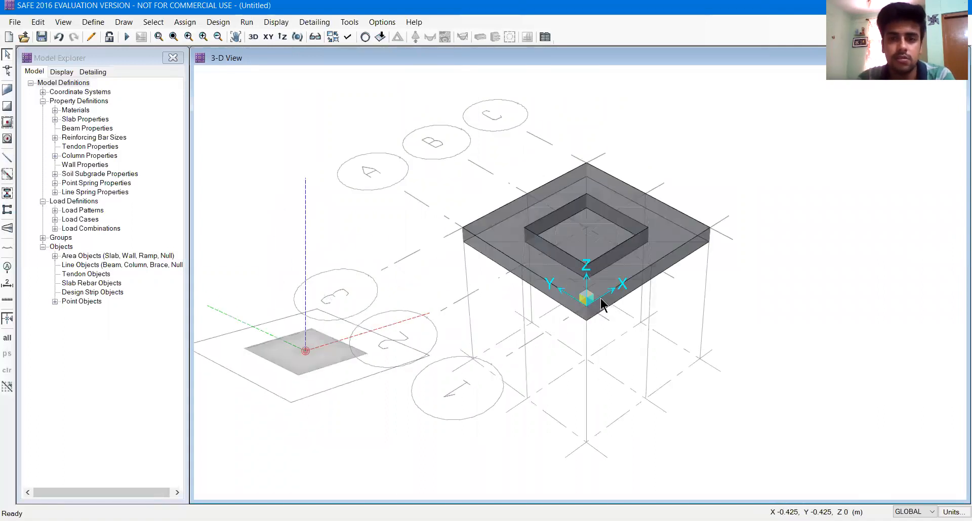
Step: Examine the base slab and upper step from a side angle in the 3D view
scroll(601, 304, down, 2)
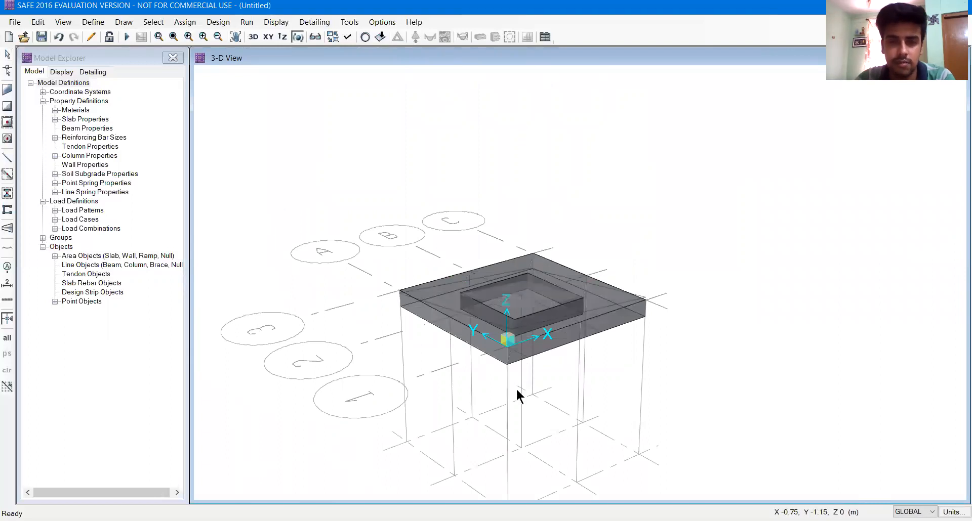
scroll(570, 315, up, 1)
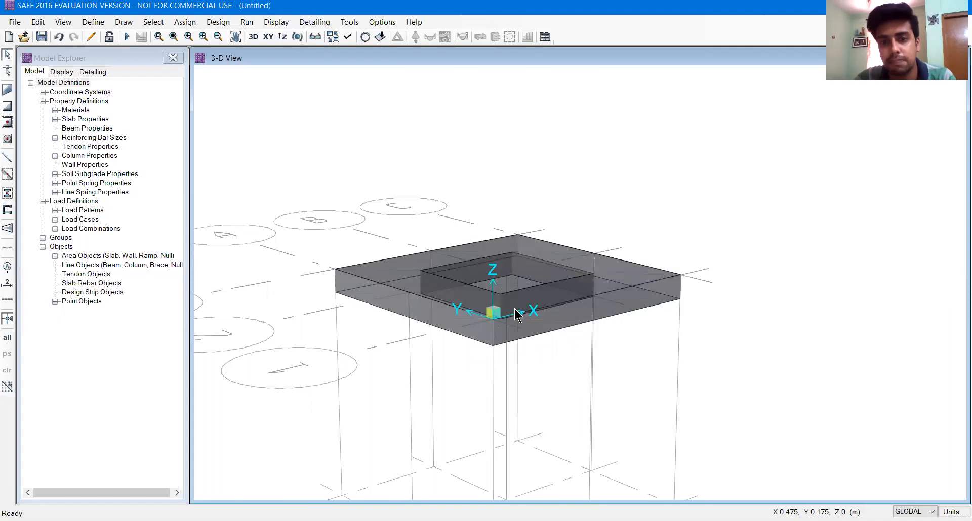
shift+middle_drag(520, 298, 489, 322)
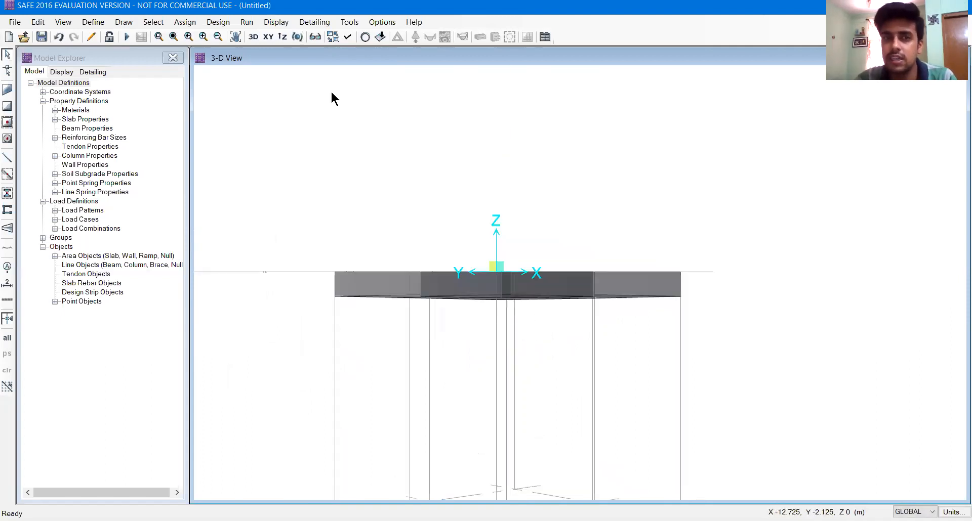
Step: Return to the plan view and open the object information of the inner 1.5 m step slab
click(254, 37)
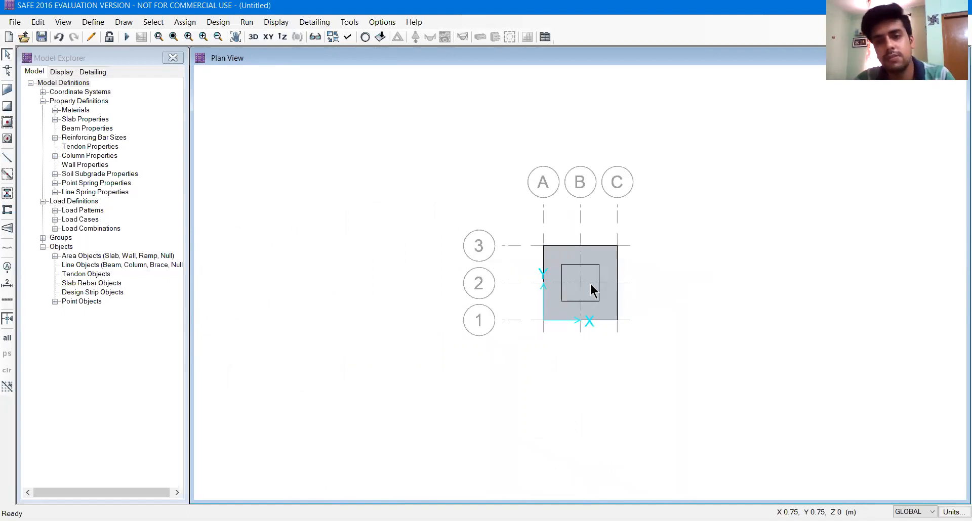
scroll(590, 283, up, 2)
scroll(589, 234, up, 2)
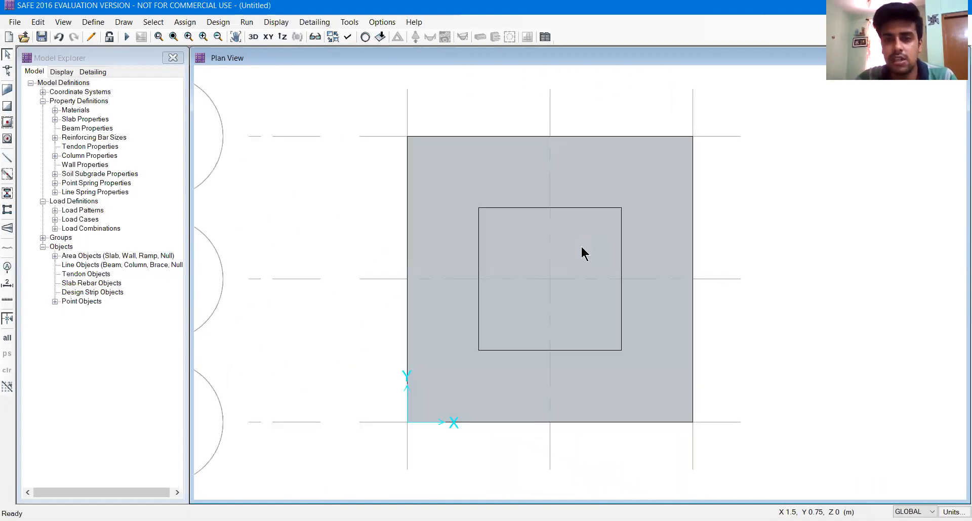
click(581, 245)
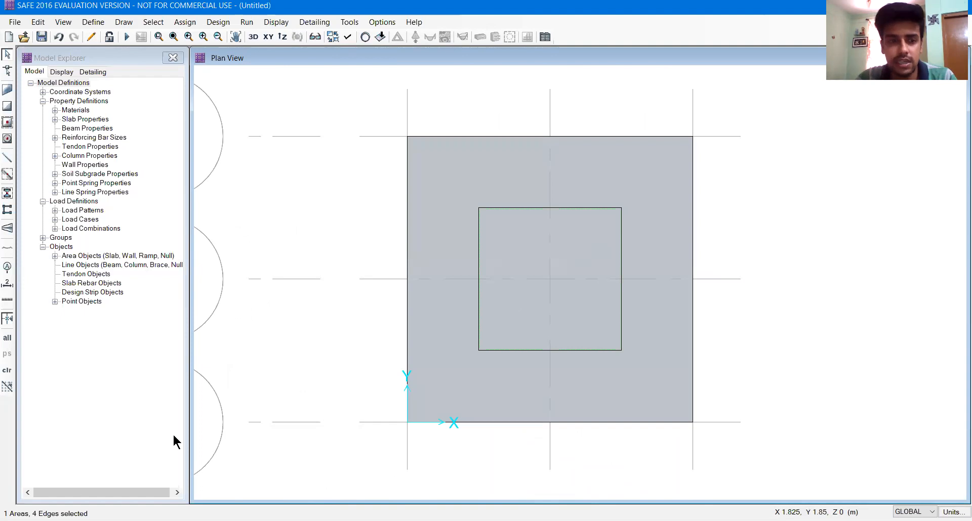
right_click(594, 276)
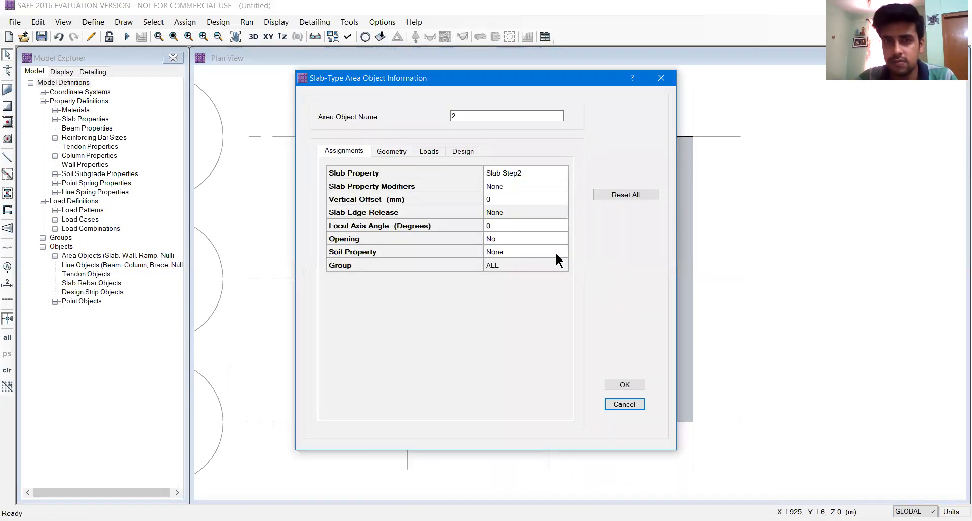
drag(422, 77, 138, 92)
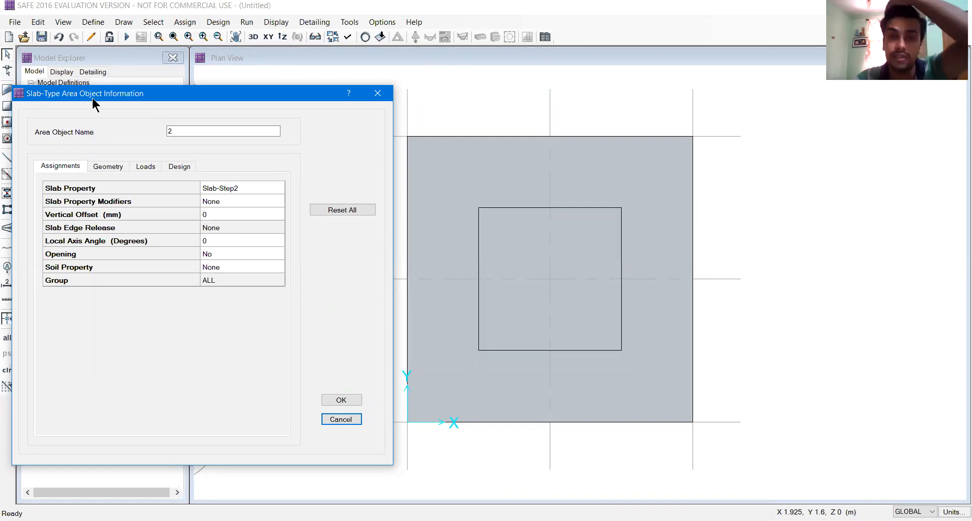
Step: Set the inner step slab's vertical offset to 300 mm above datum and apply the change
click(226, 214)
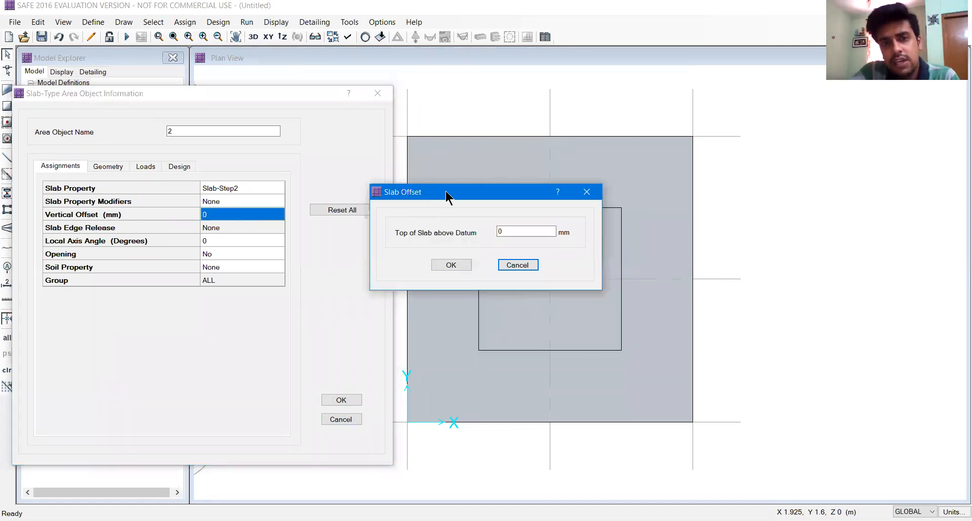
drag(446, 190, 199, 178)
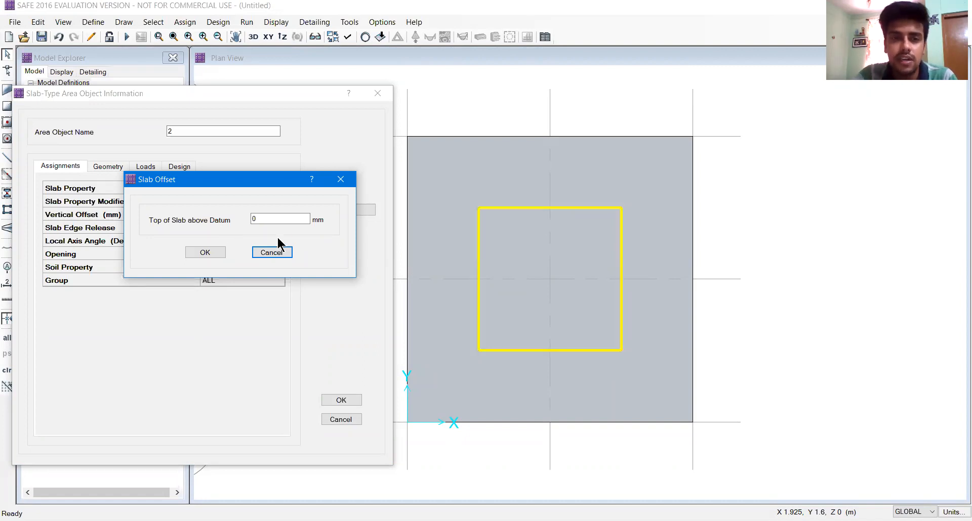
drag(257, 218, 248, 215)
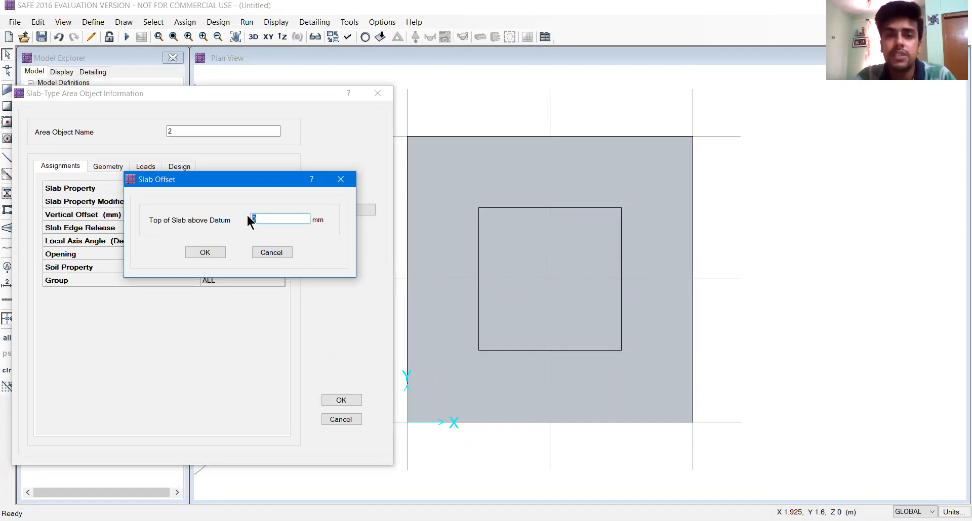
text(300)
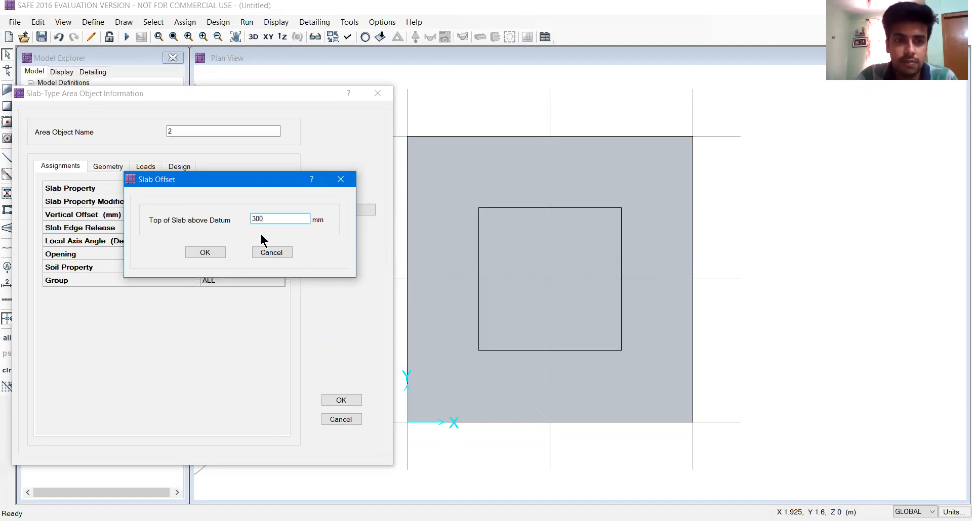
click(205, 253)
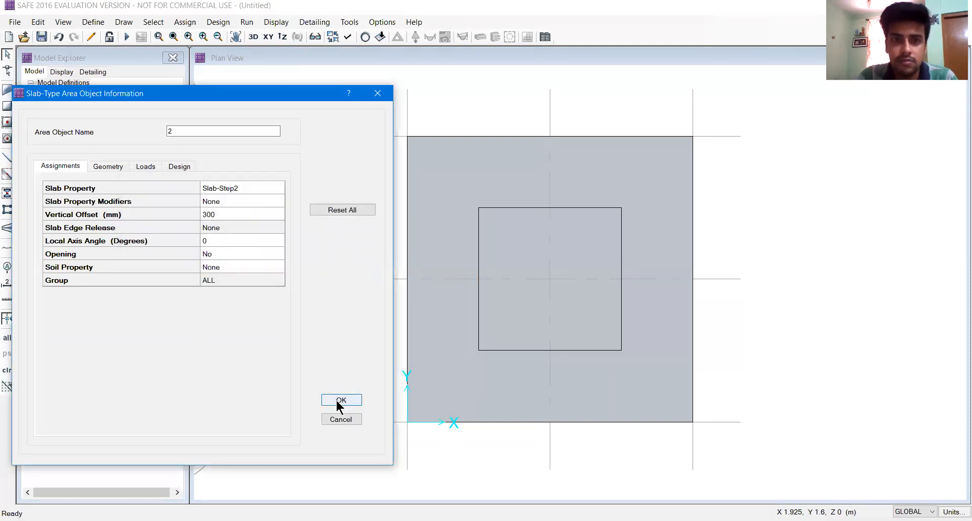
click(338, 403)
Step: Show the footing in 3D and examine from the side how the raised step sits on the base slab
click(252, 37)
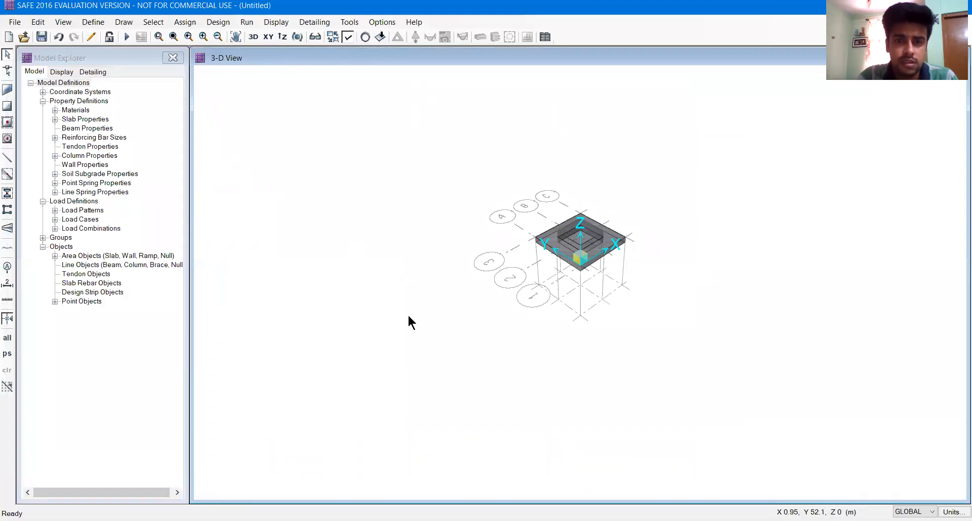
key(ctrl+w)
click(648, 365)
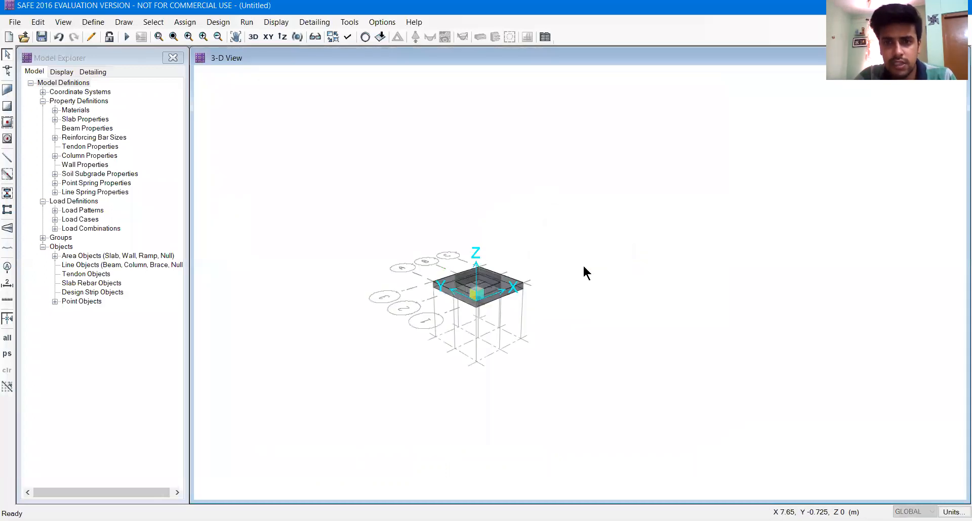
scroll(463, 287, up, 5)
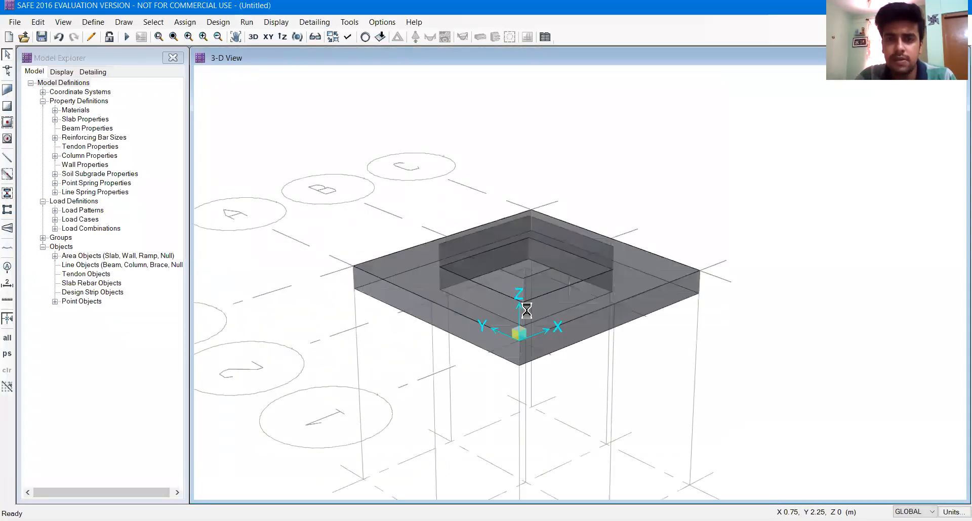
mouse_move(538, 290)
shift+middle_down()
mouse_move(493, 275)
mouse_move(517, 273)
mouse_move(541, 290)
shift+middle_up()
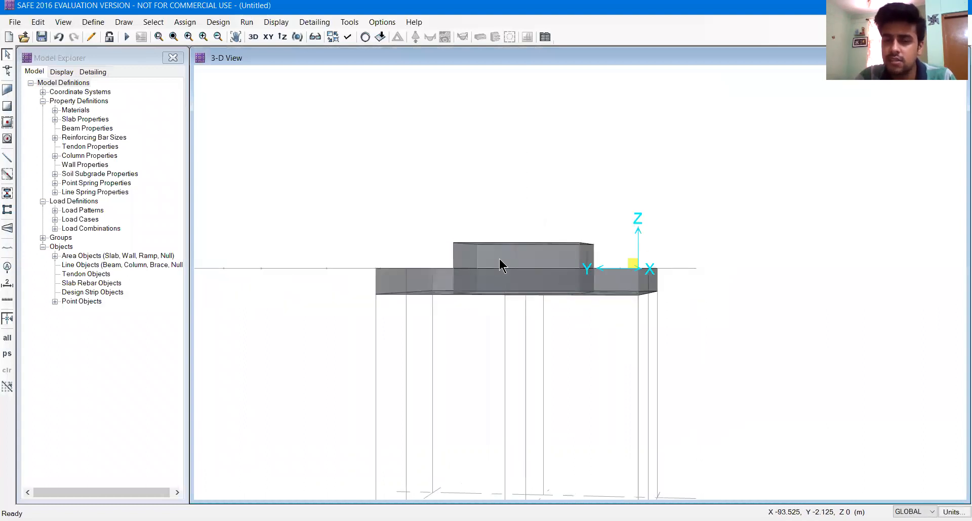
shift+middle_drag(515, 257, 535, 259)
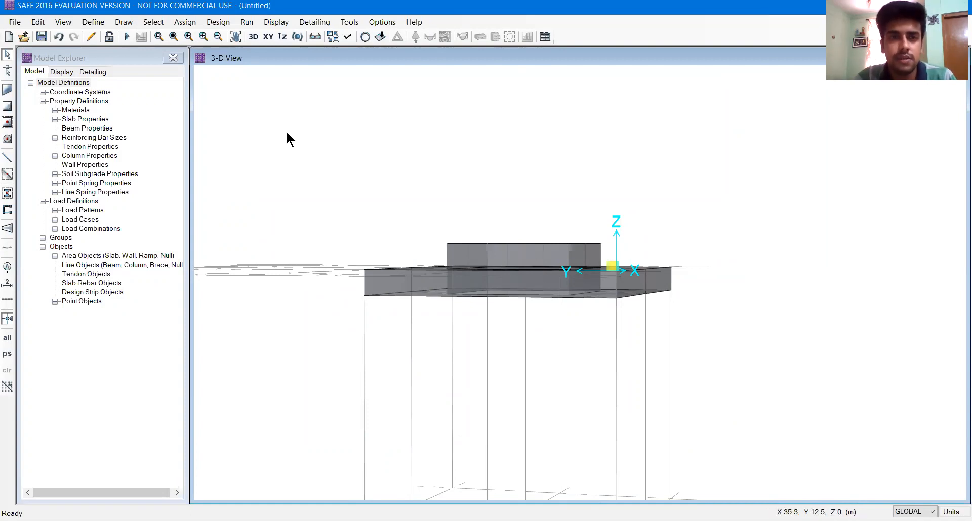
Step: Return to the plan view and save the model as StepFooting in the folder 13
click(266, 37)
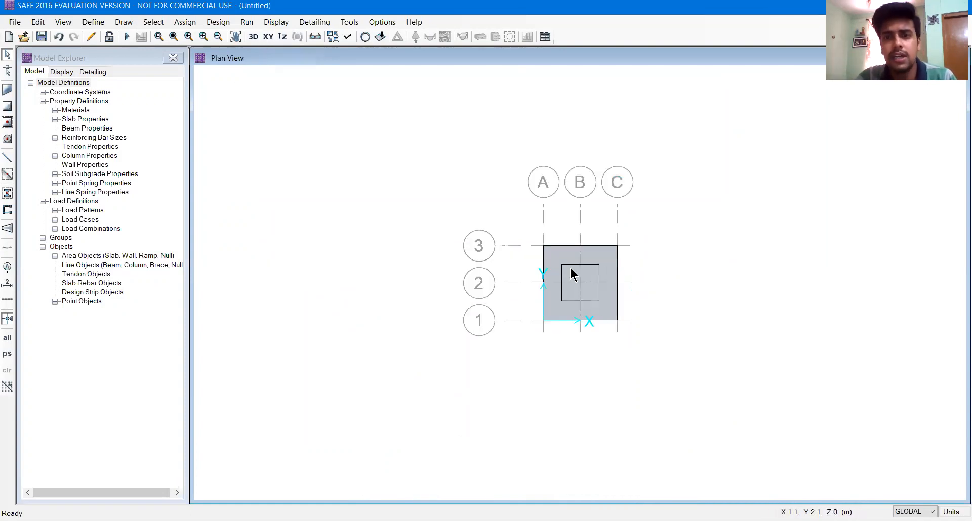
scroll(598, 294, up, 3)
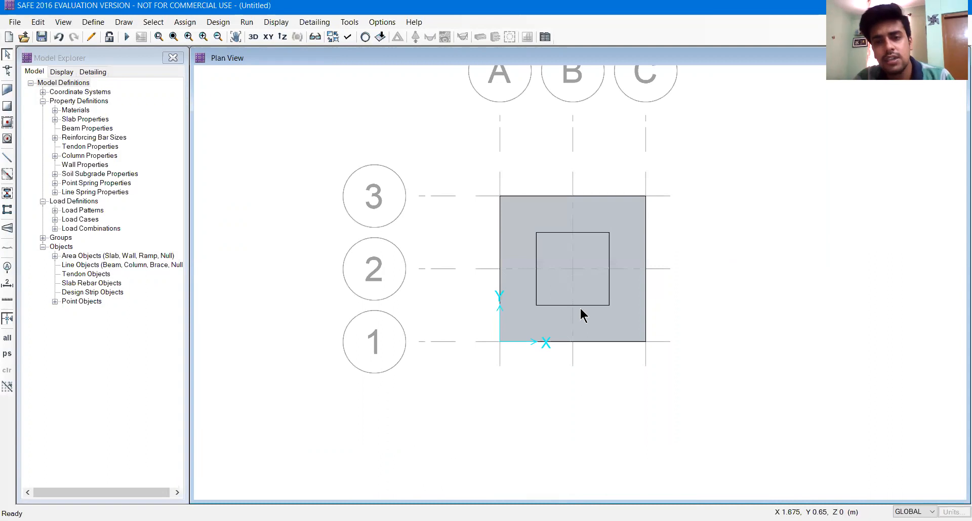
key(ctrl+s)
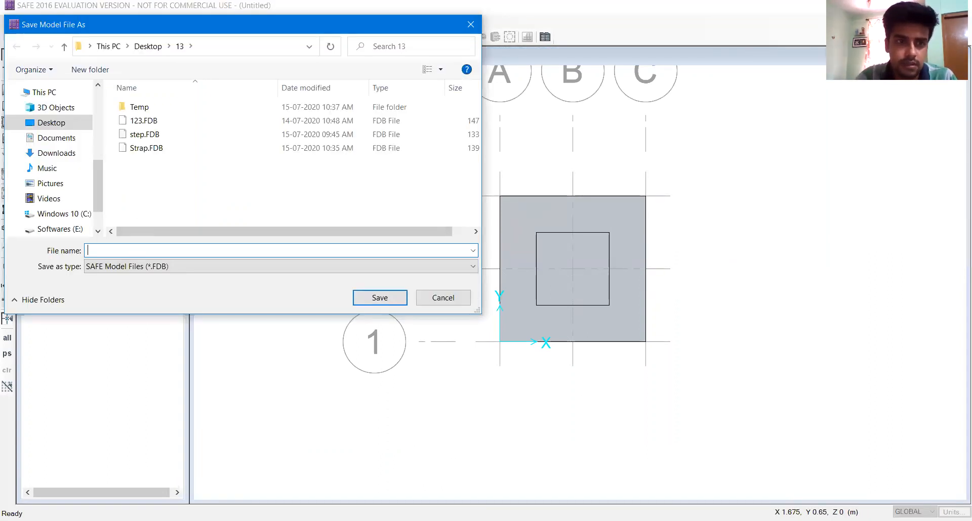
text(Step)
key(Return)
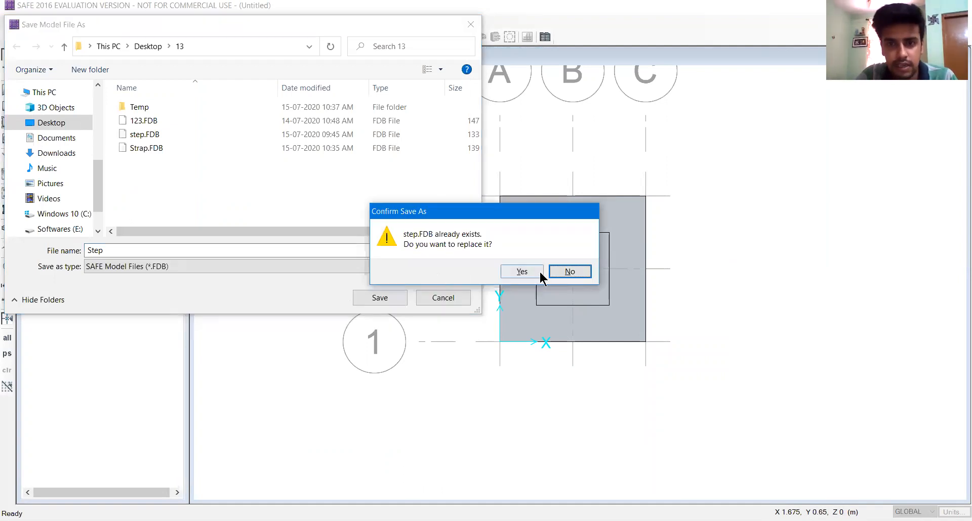
click(564, 271)
text(Footing)
key(Return)
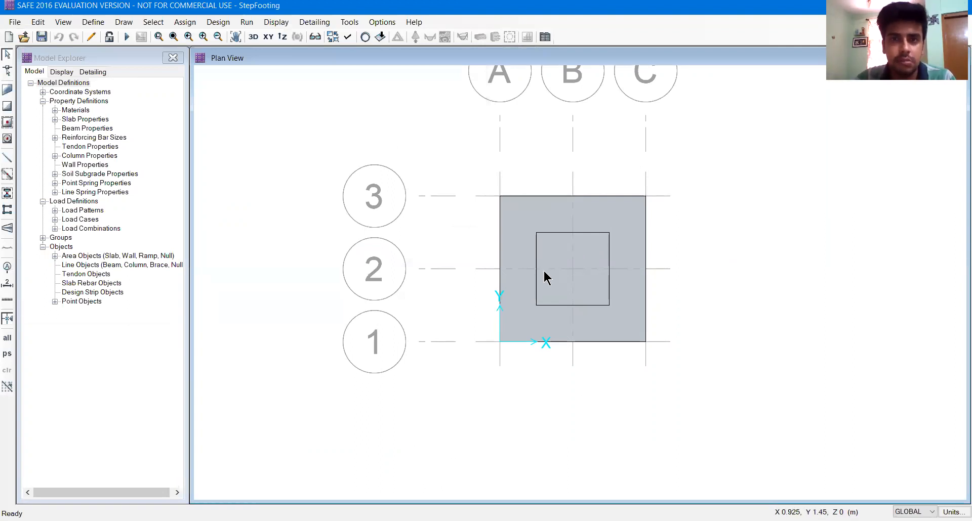
Step: Open the slab property definitions
click(89, 23)
click(112, 49)
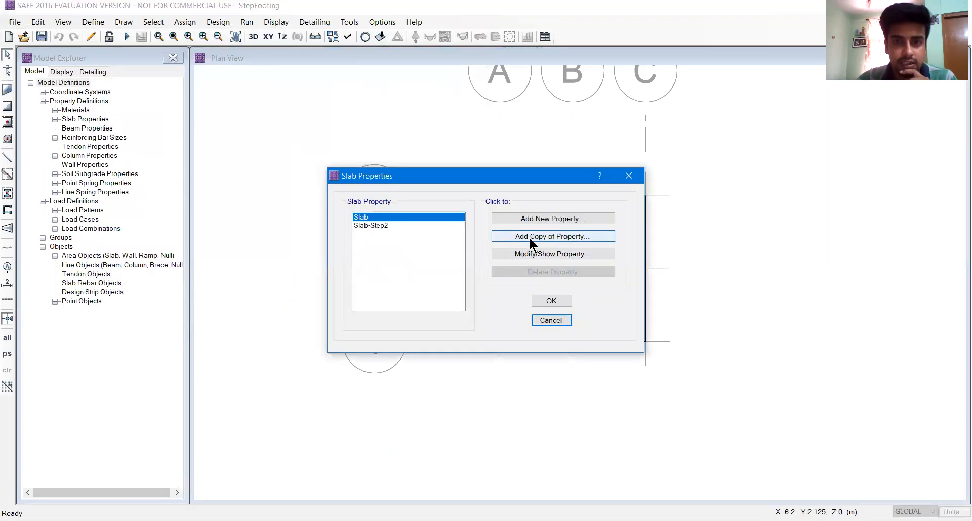
click(517, 219)
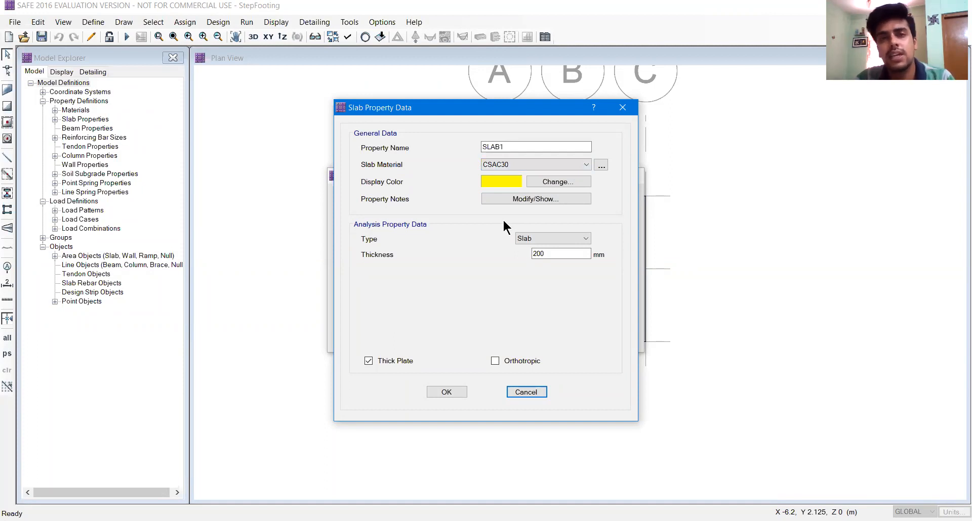
drag(494, 113, 342, 117)
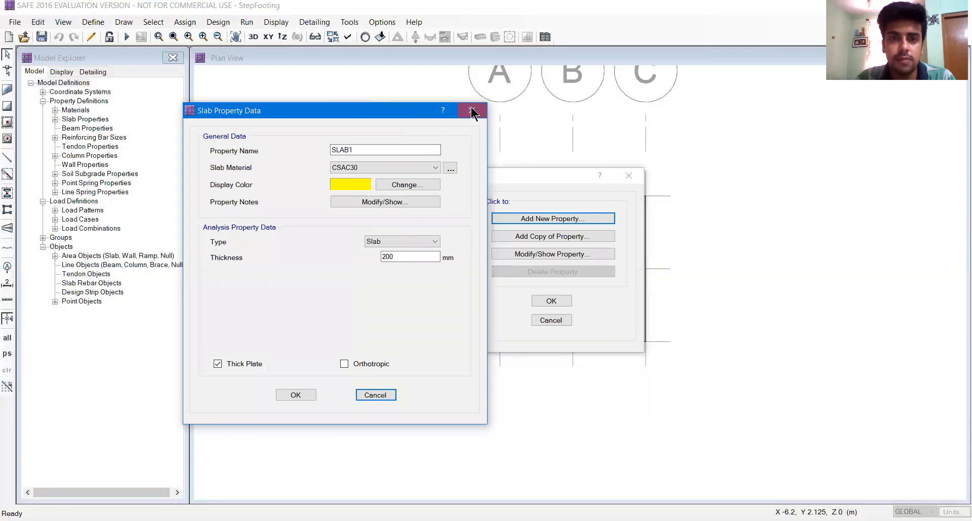
click(472, 111)
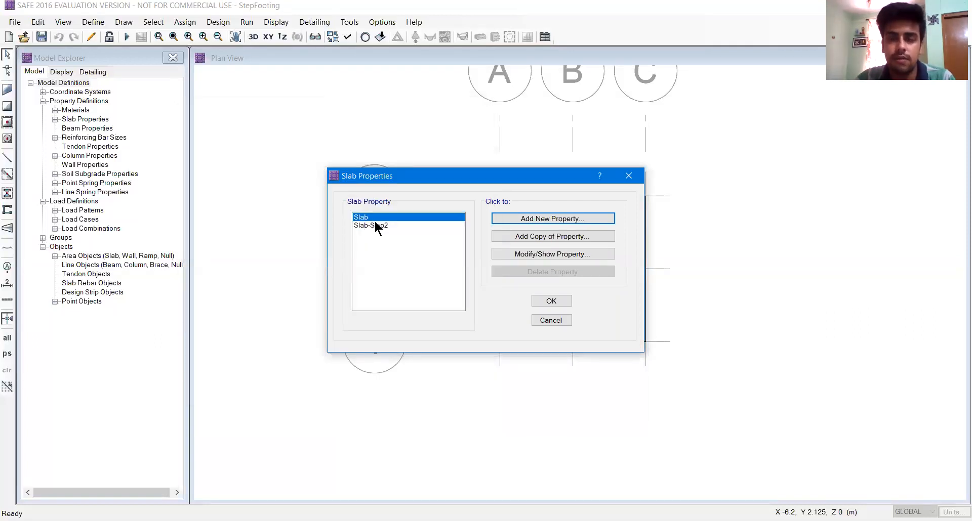
Step: Add a slab property named Slab-Step1 with M30 material and a 300 mm thickness, and save the slab properties
click(522, 219)
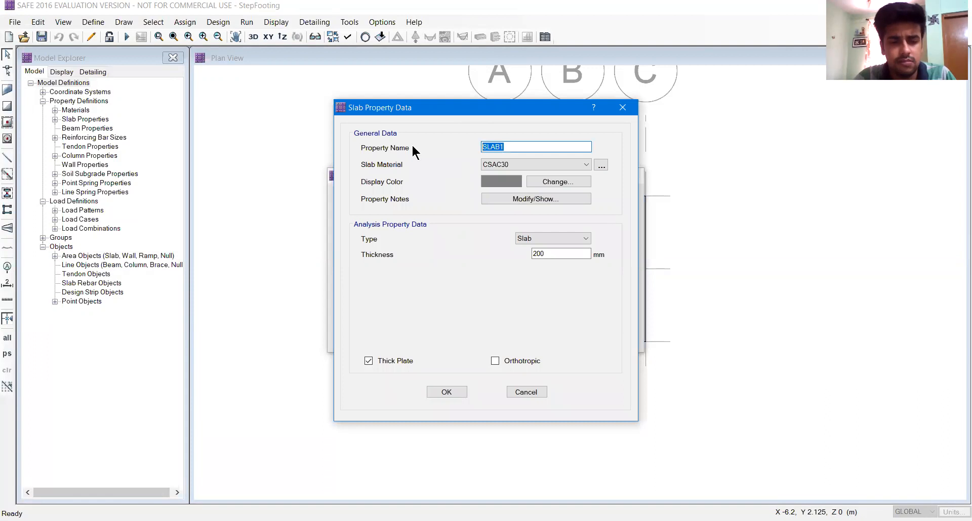
text(Slab-Step1)
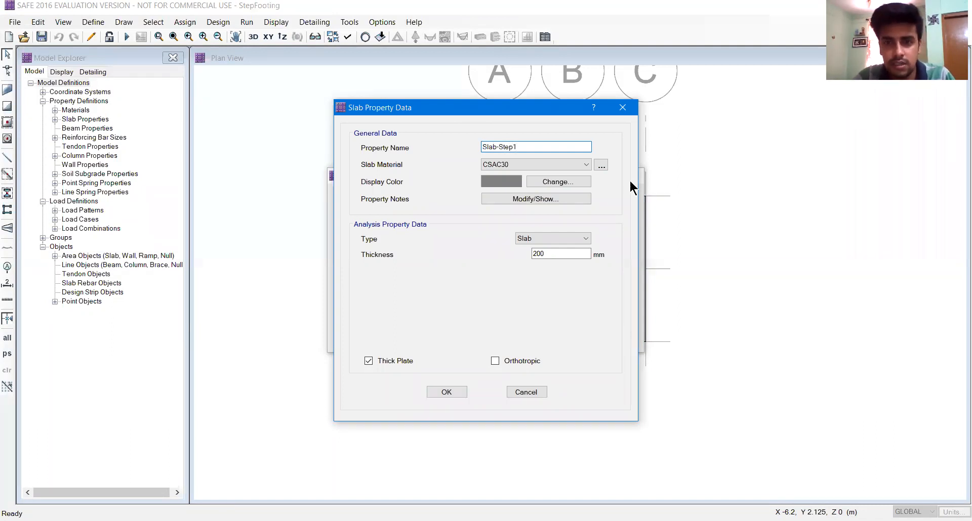
click(506, 167)
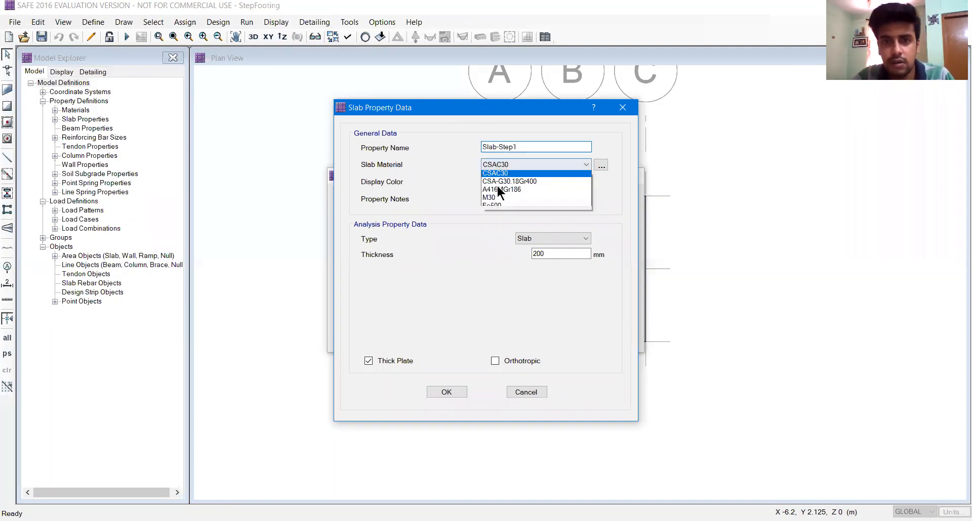
click(498, 204)
double_click(556, 254)
text(300)
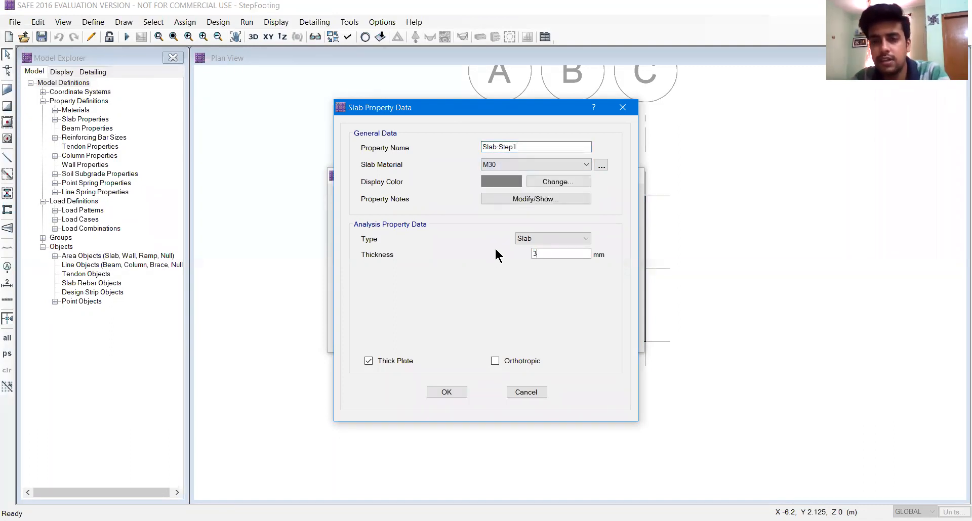
click(446, 393)
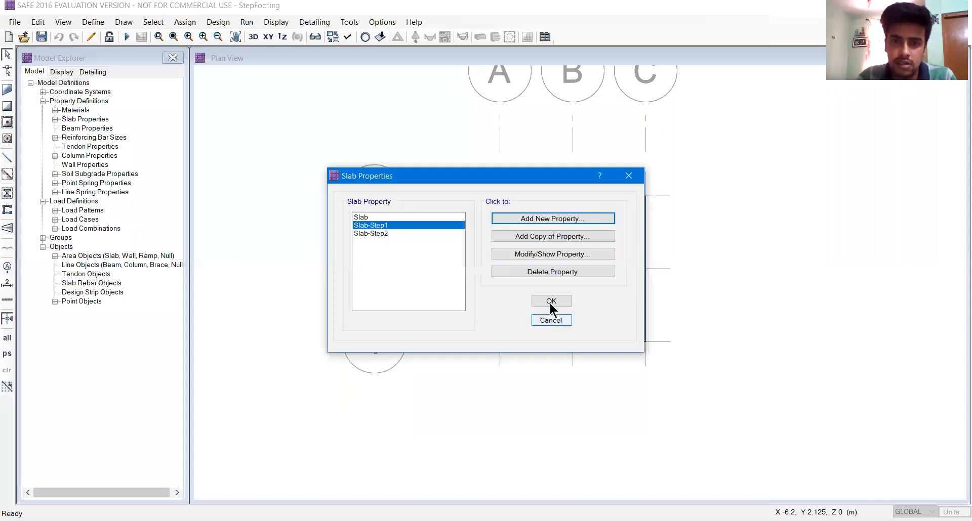
click(551, 302)
Step: Draw a 1 m by 1 m rectangular slab with property Slab-Step1 around the footing's centre point at grid B-2
click(572, 271)
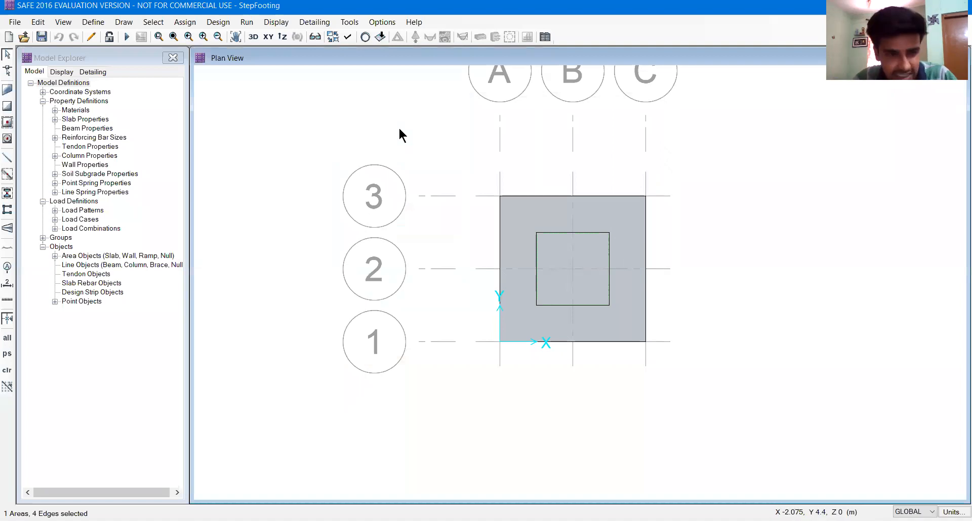
key(Escape)
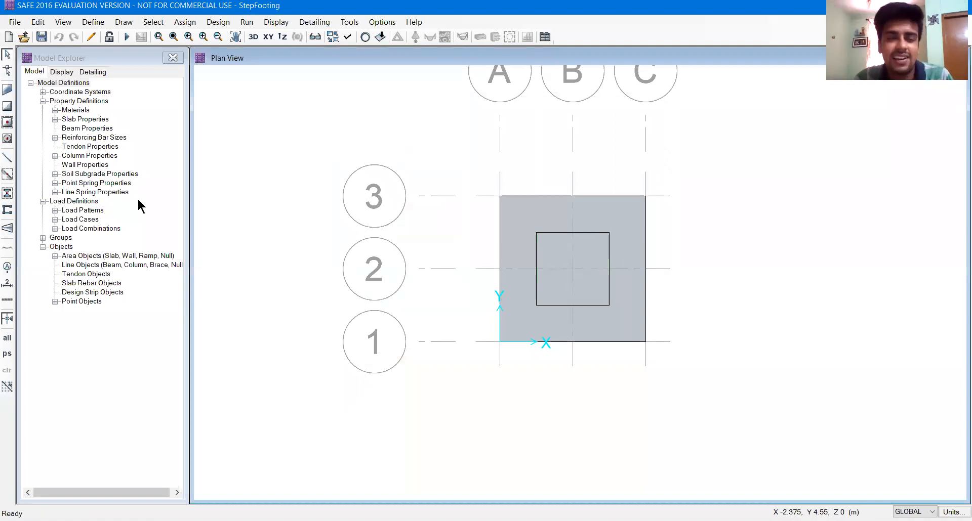
click(8, 140)
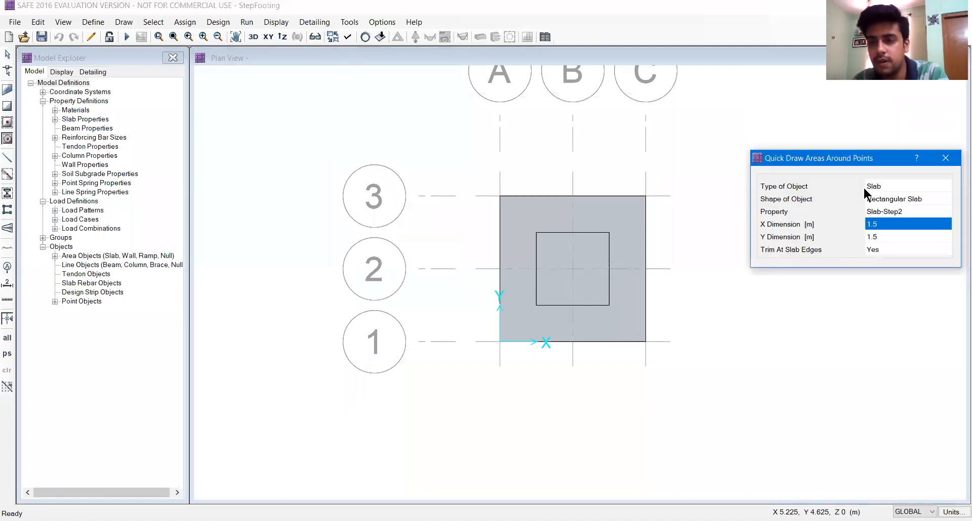
click(888, 211)
click(887, 220)
click(881, 224)
text(1)
click(881, 237)
text(1)
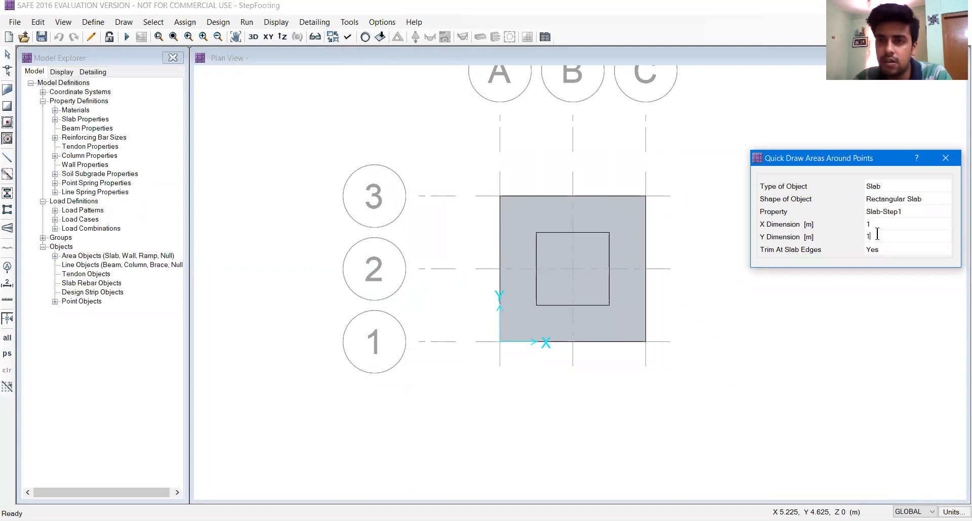
click(573, 269)
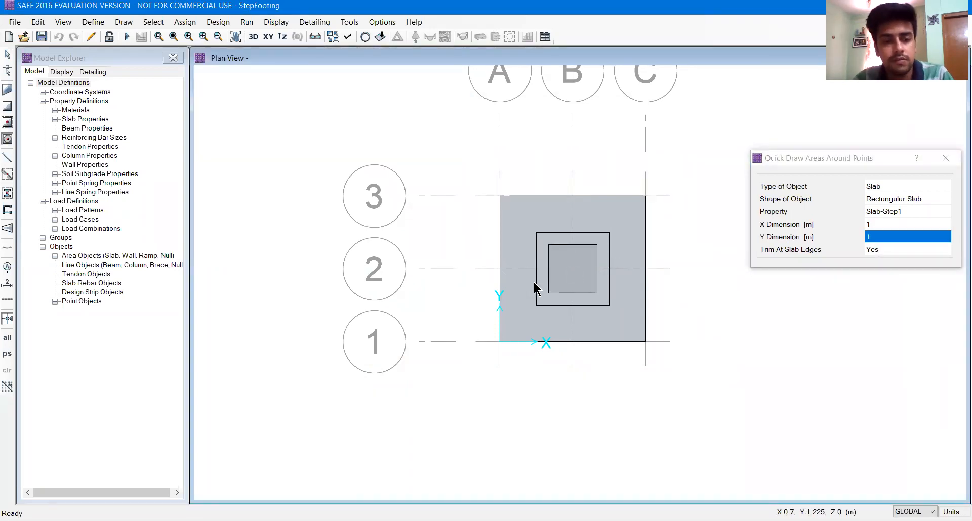
key(Escape)
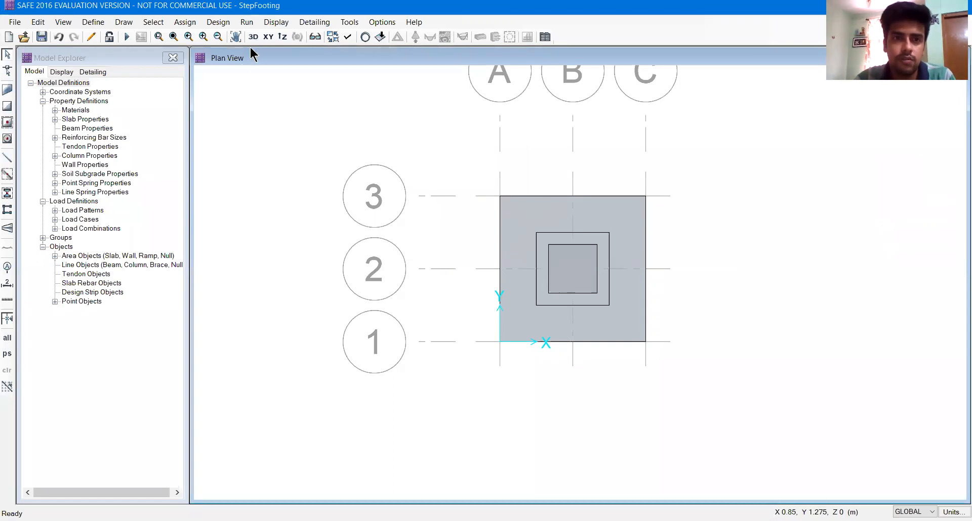
Step: Examine the footing with its new 1 m slab in 3D and return to the plan view
click(253, 37)
scroll(585, 227, up, 3)
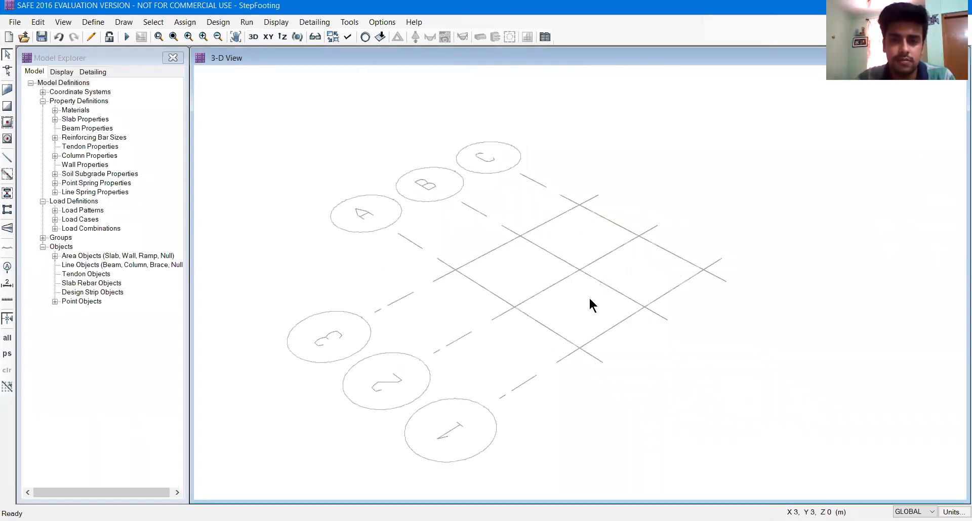
shift+middle_drag(574, 330, 622, 284)
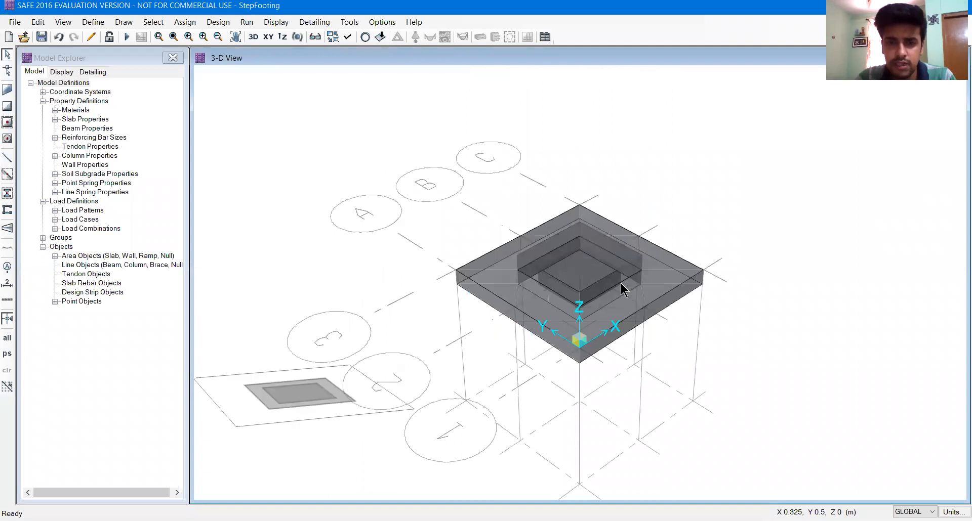
middle_drag(371, 401, 666, 384)
mouse_move(583, 378)
middle_down()
mouse_move(592, 344)
mouse_move(614, 386)
mouse_move(600, 446)
middle_up()
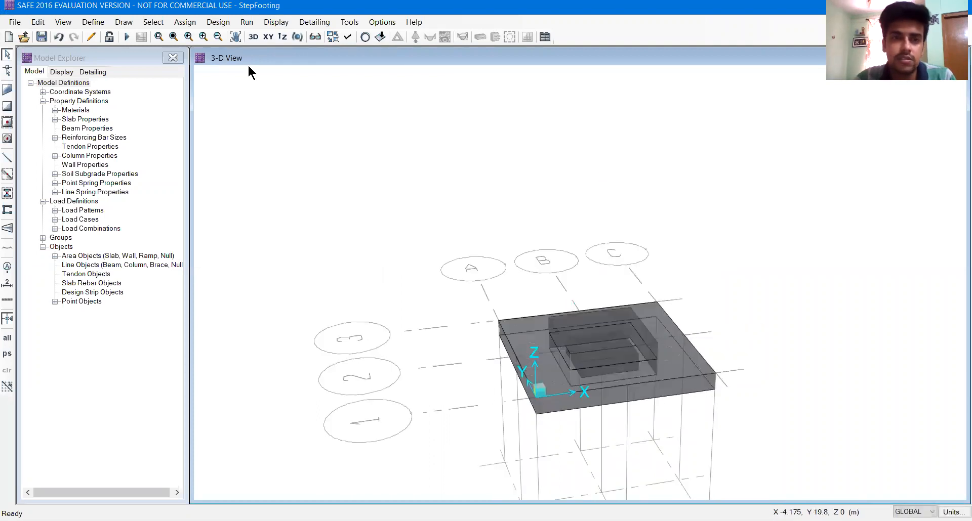
click(267, 37)
scroll(578, 282, up, 2)
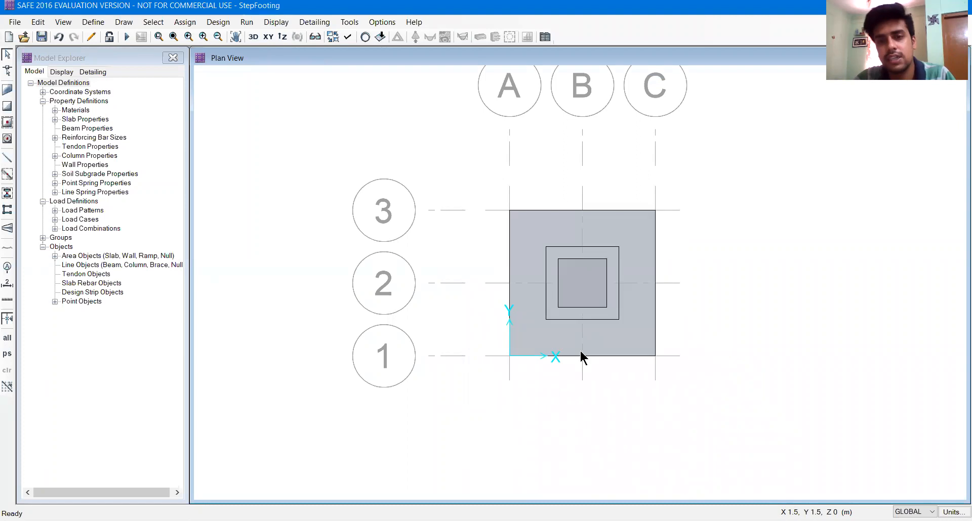
Step: Select the 1.5 m step slab by its slab property and clear the selection
click(154, 22)
mouse_move(162, 37)
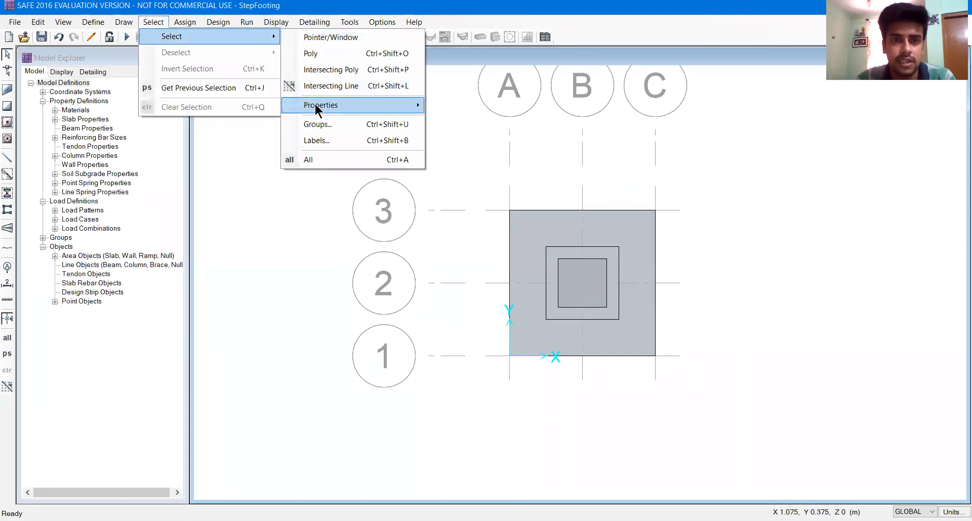
mouse_move(316, 105)
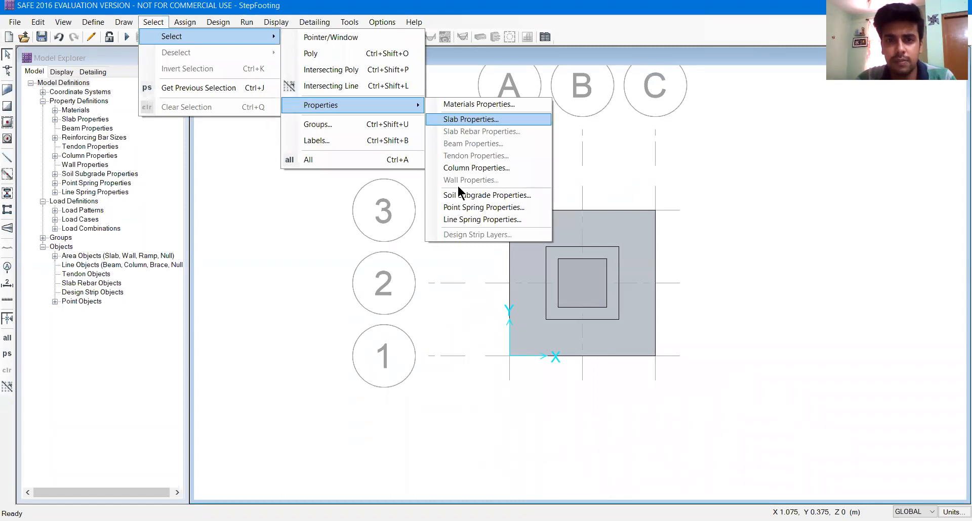
key(Return)
click(440, 238)
click(548, 298)
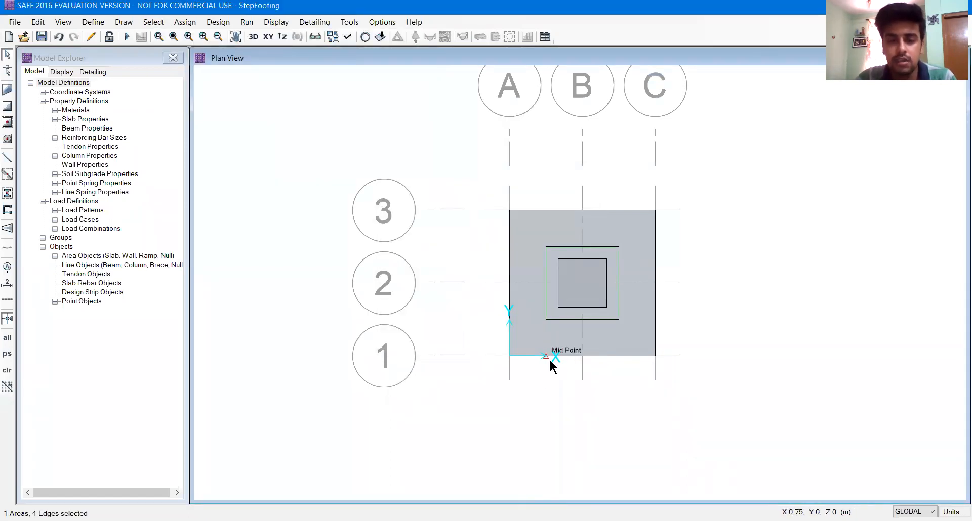
click(581, 277)
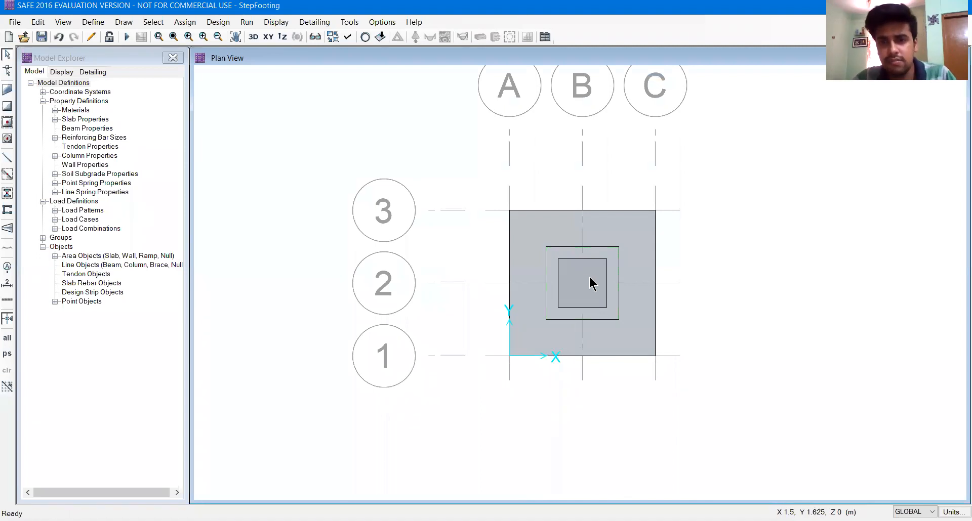
Step: Set the vertical offset of the 1 m Slab-Step1 slab to 600 mm above datum
scroll(598, 293, up, 3)
scroll(546, 294, down, 3)
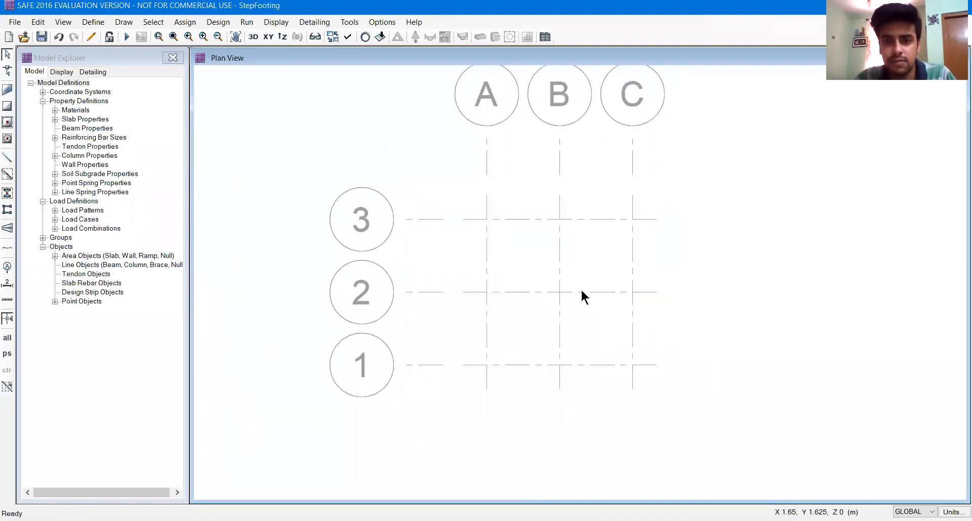
click(576, 292)
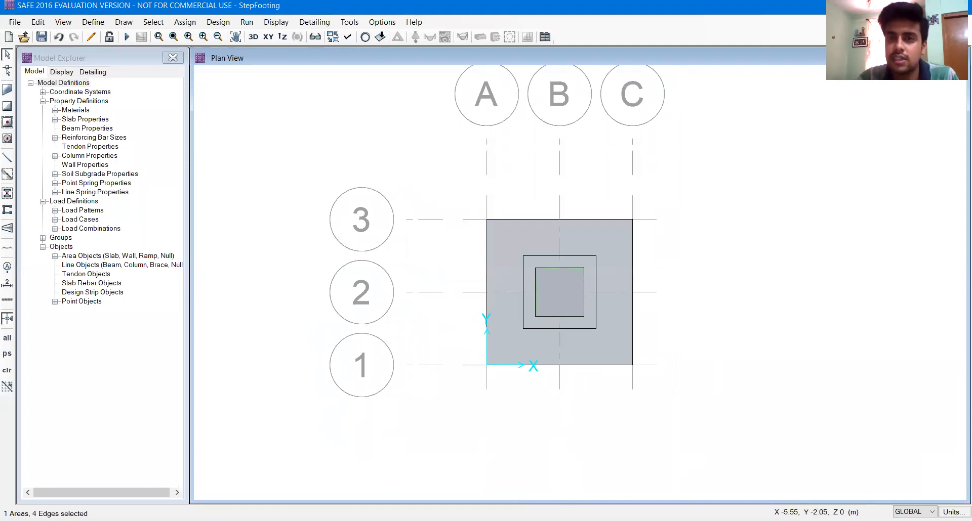
right_click(576, 283)
drag(479, 77, 202, 57)
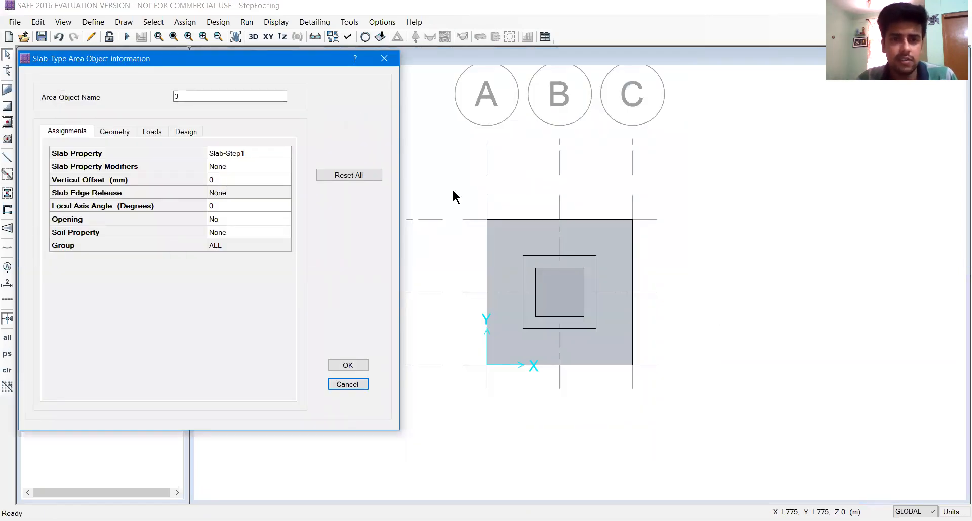
click(248, 179)
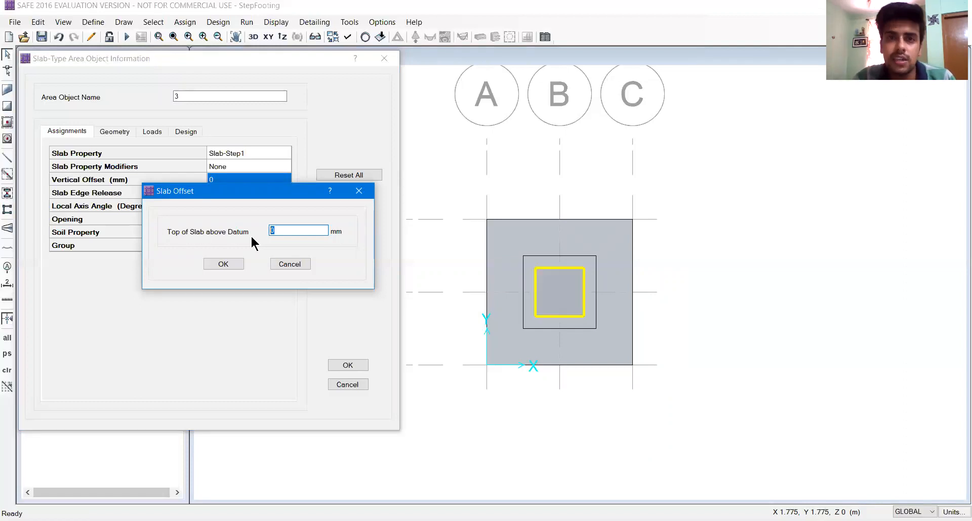
text(600)
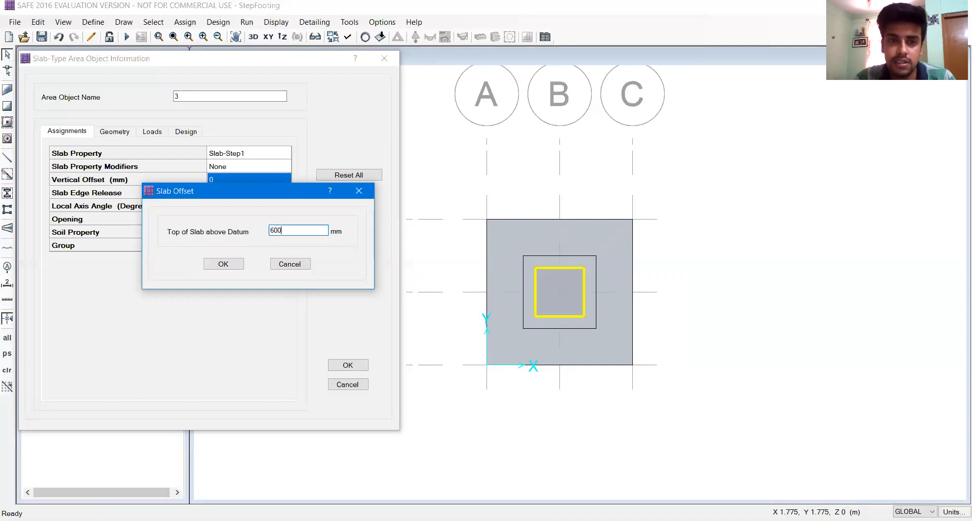
click(235, 268)
key(Return)
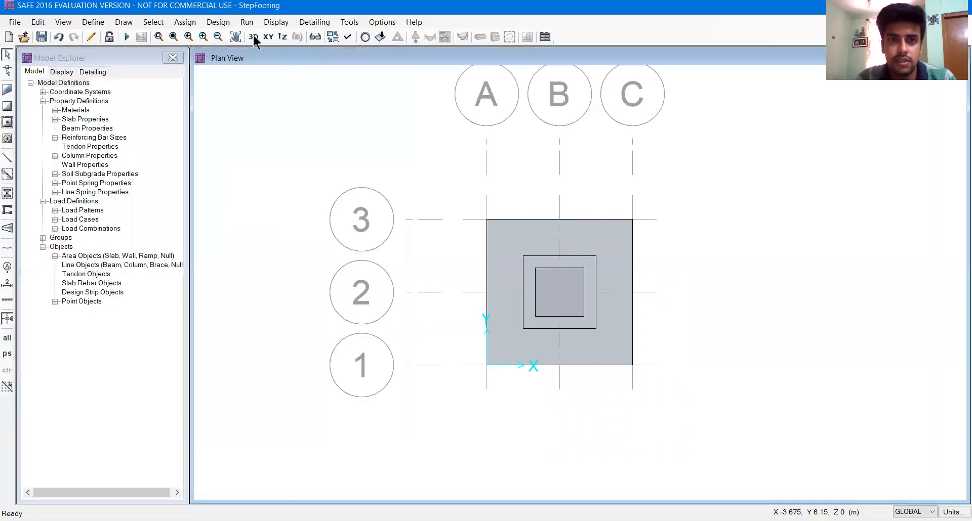
Step: Check in 3D how the raised 1 m step sits on the steps beneath it, and return to the plan view
click(254, 36)
drag(602, 282, 485, 324)
scroll(479, 304, up, 5)
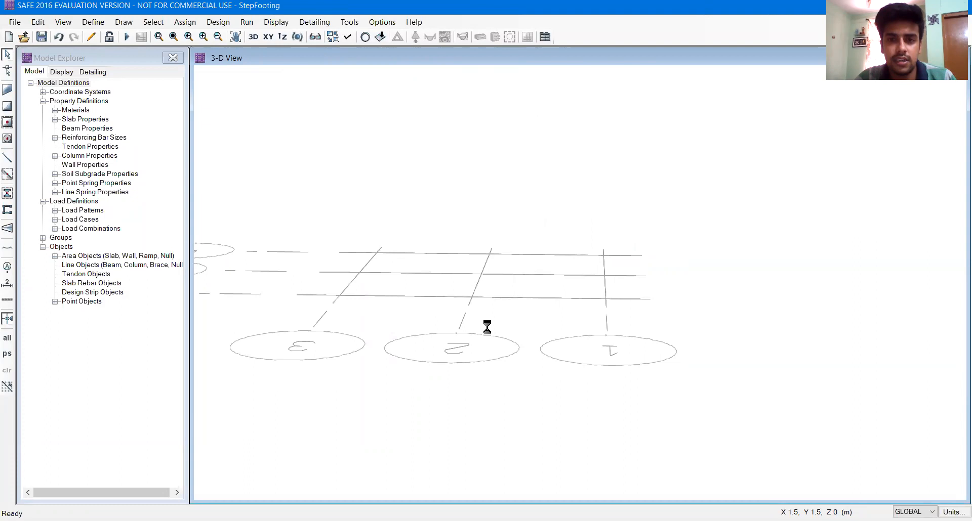
shift+middle_drag(491, 316, 494, 307)
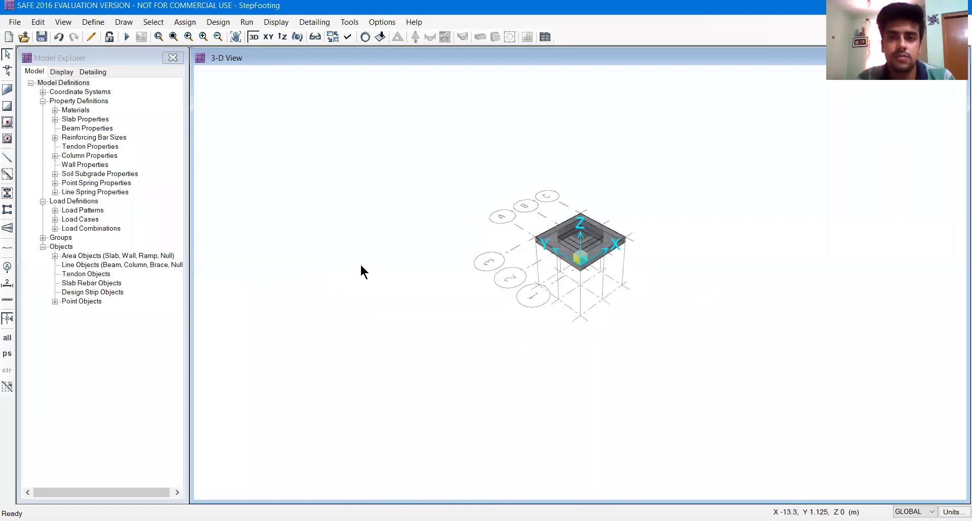
scroll(576, 241, up, 3)
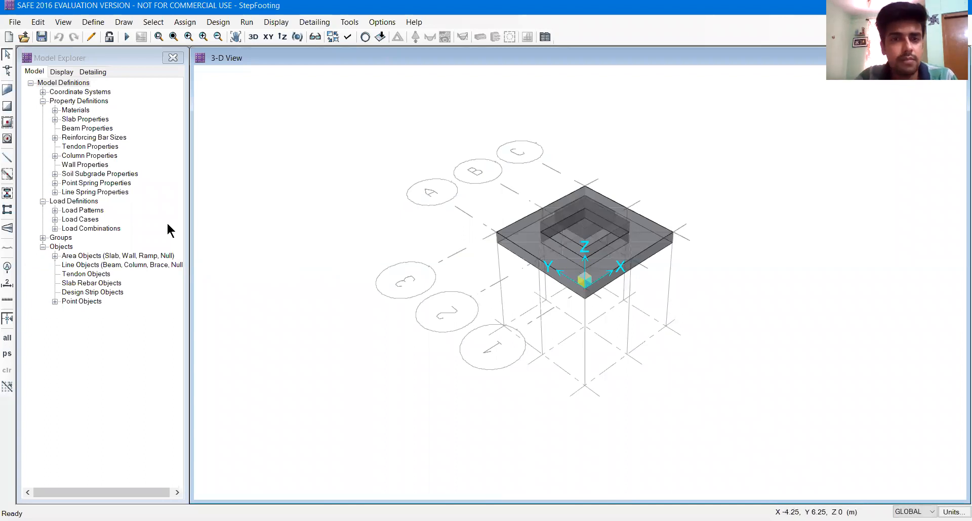
click(269, 37)
scroll(595, 299, up, 2)
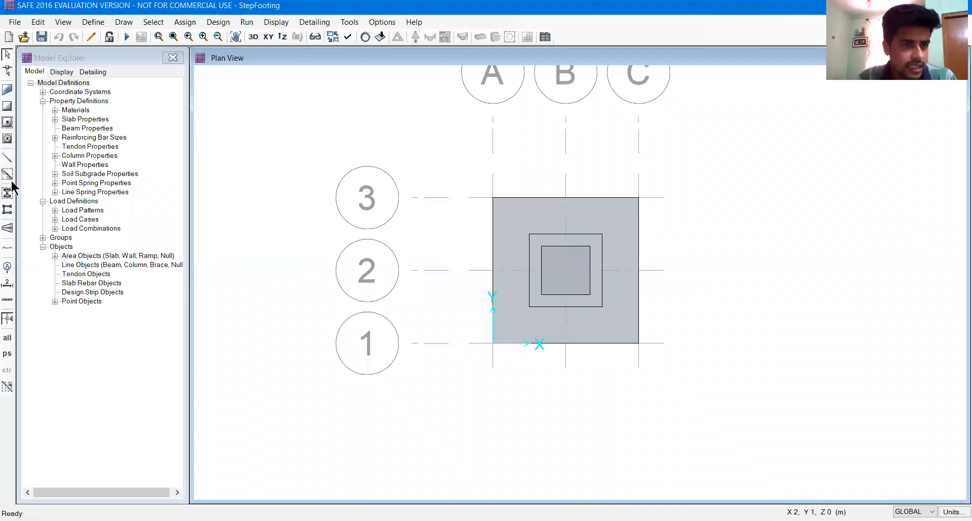
Step: Draw a column at grid B-2 with property NONE below, Column500x500 above, 0 m height below and 2 m height above
click(5, 194)
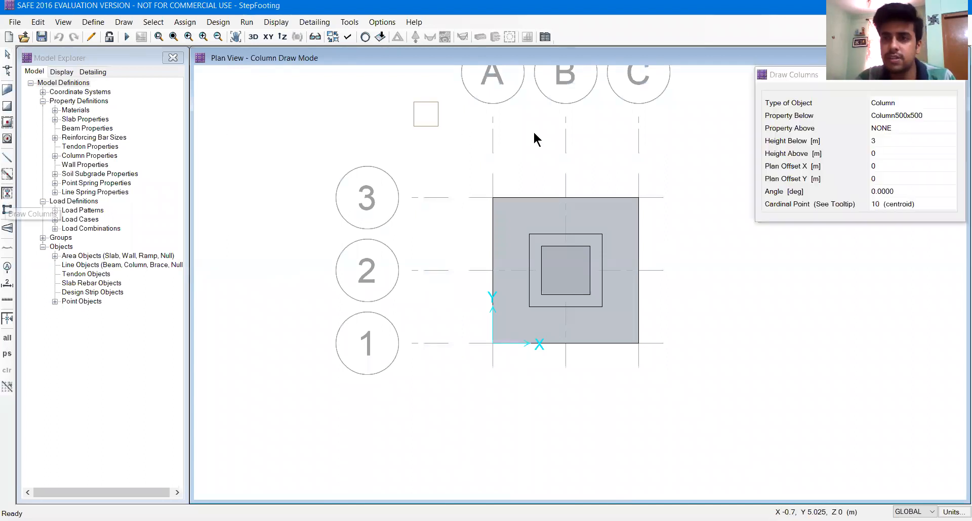
drag(776, 77, 767, 206)
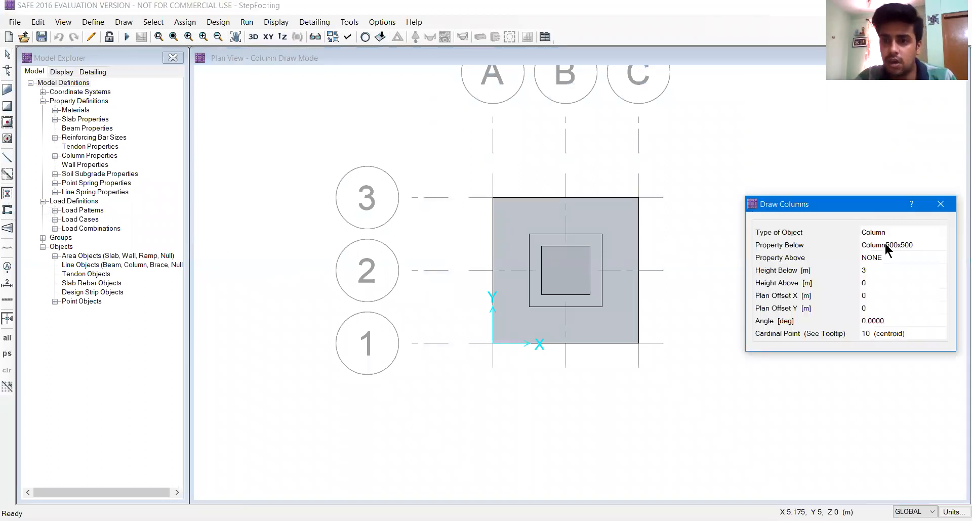
click(885, 245)
click(886, 245)
click(880, 263)
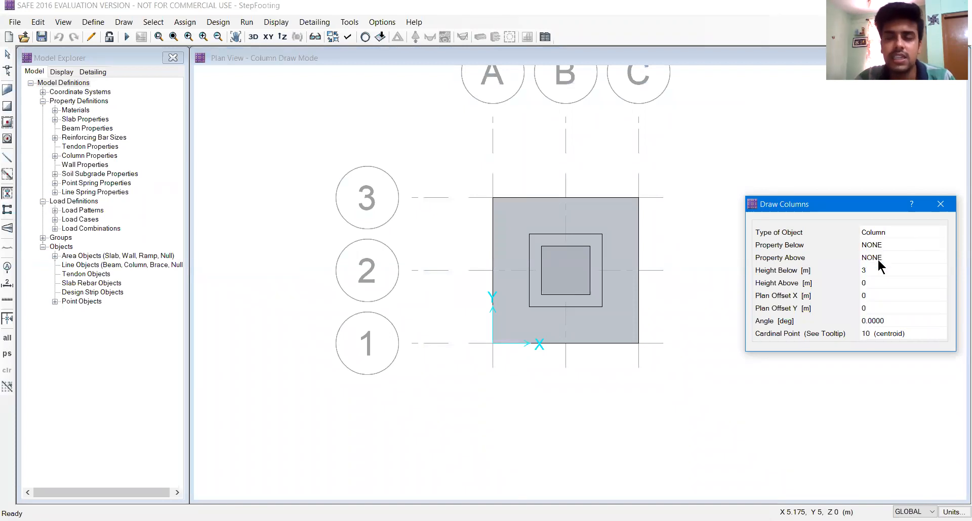
click(885, 256)
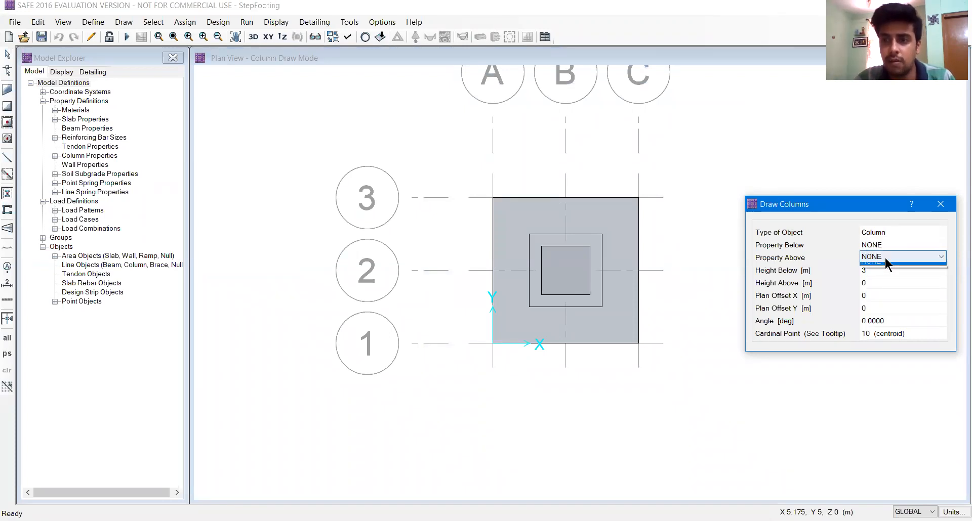
click(882, 268)
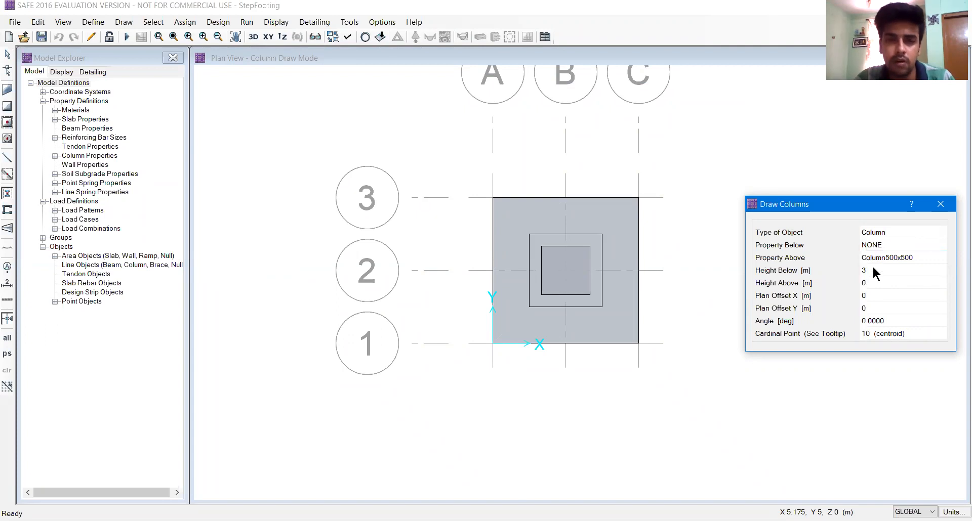
click(873, 269)
click(872, 270)
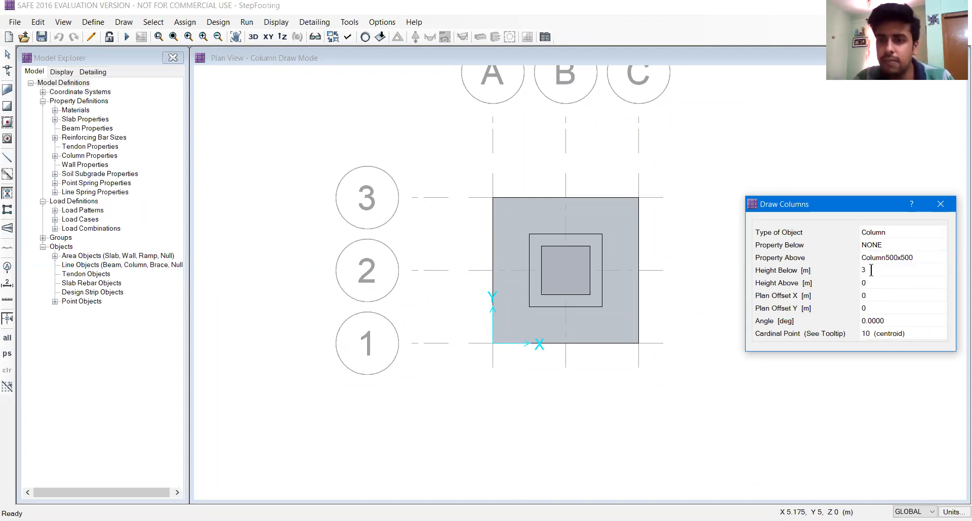
click(865, 283)
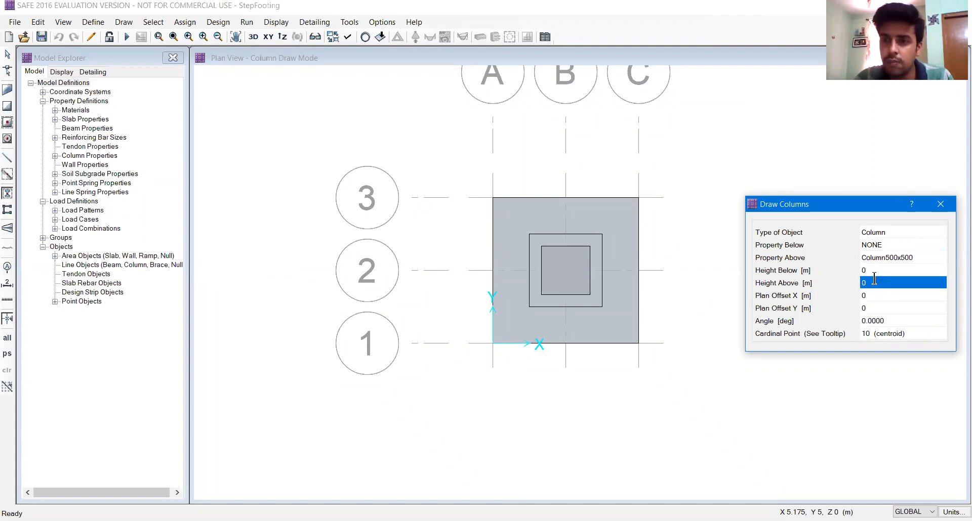
click(874, 281)
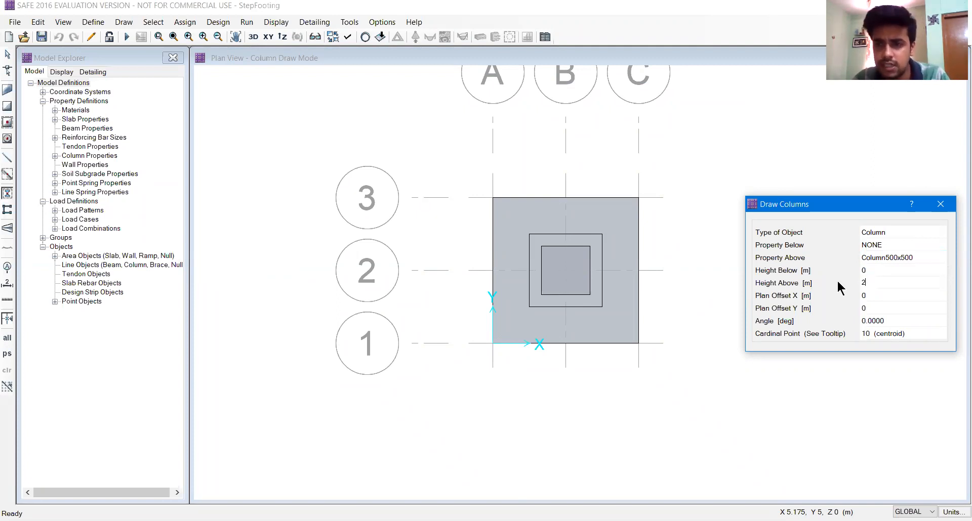
click(565, 270)
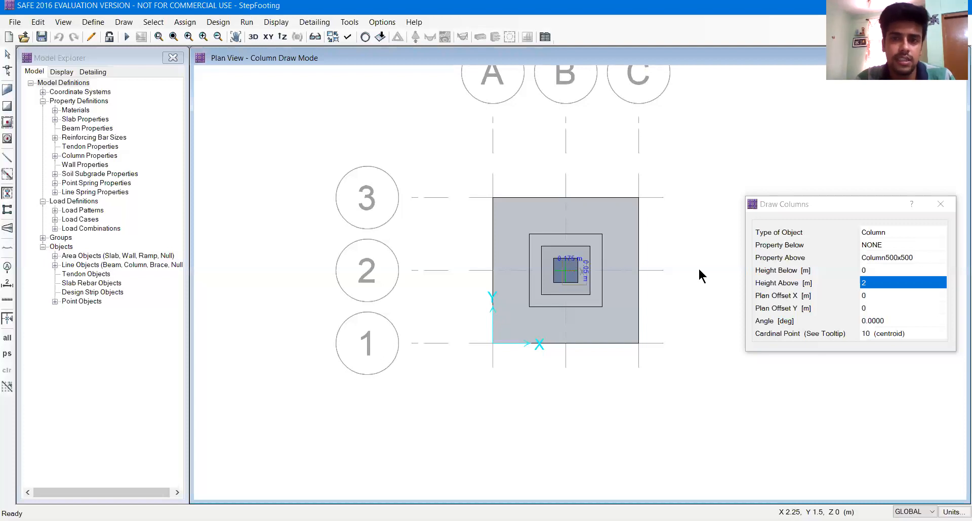
click(938, 205)
Step: Show the stepped footing with its column in 3D
click(254, 37)
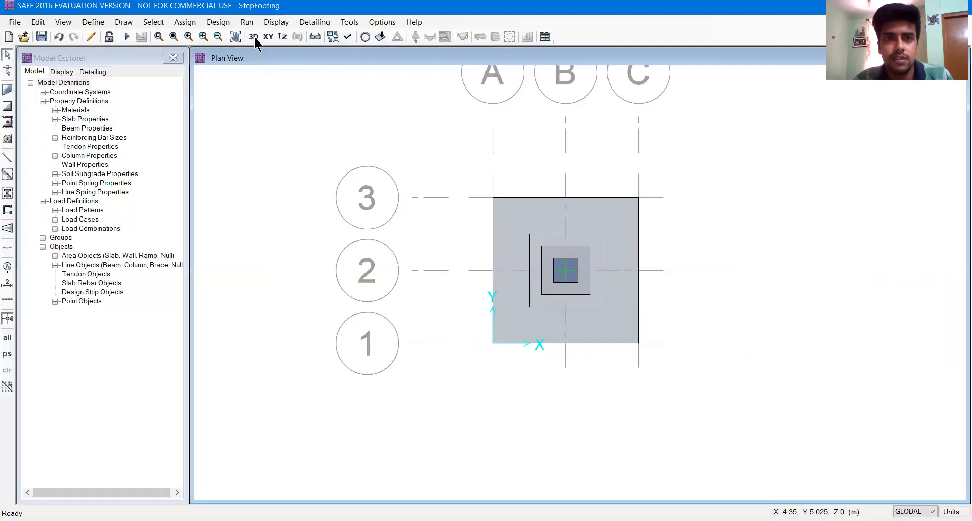
scroll(568, 282, up, 2)
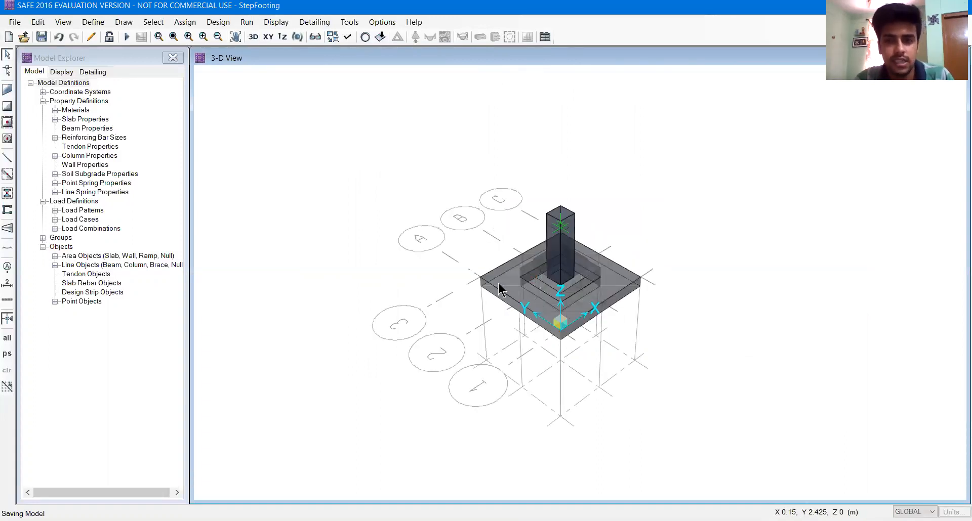
Step: Hide the grid lines and the coordinate axes in the 3D view
click(69, 26)
click(71, 93)
click(64, 25)
click(82, 226)
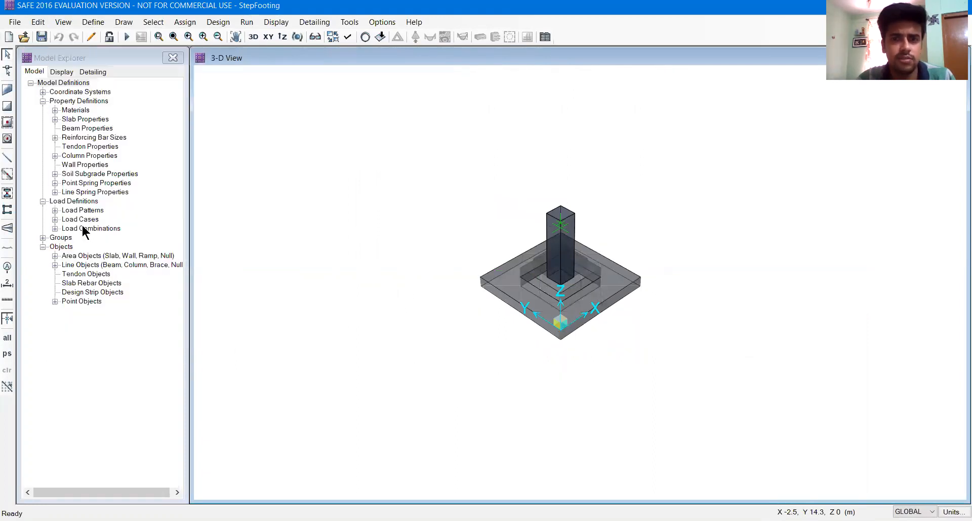
Step: Inspect the stepped footing and its column in 3D from the side, from above and close up
middle_drag(571, 305, 625, 322)
shift+middle_drag(517, 324, 588, 369)
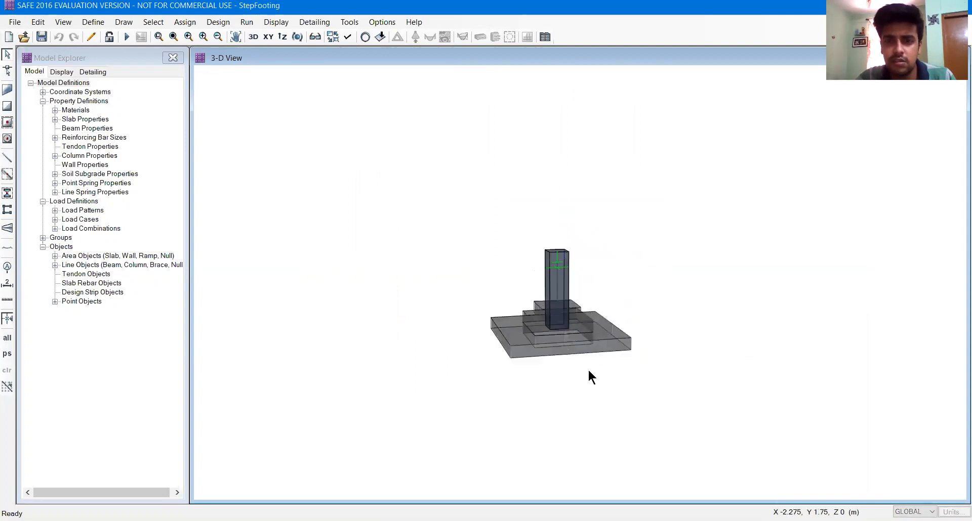
mouse_move(554, 320)
shift+middle_down()
mouse_move(544, 339)
mouse_move(552, 346)
mouse_move(543, 335)
shift+middle_up()
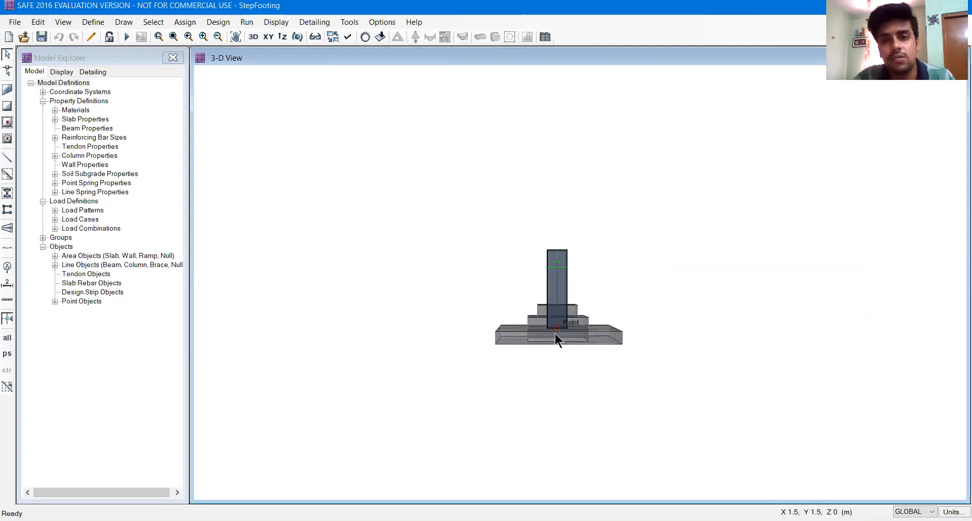
shift+middle_drag(609, 313, 570, 384)
click(253, 37)
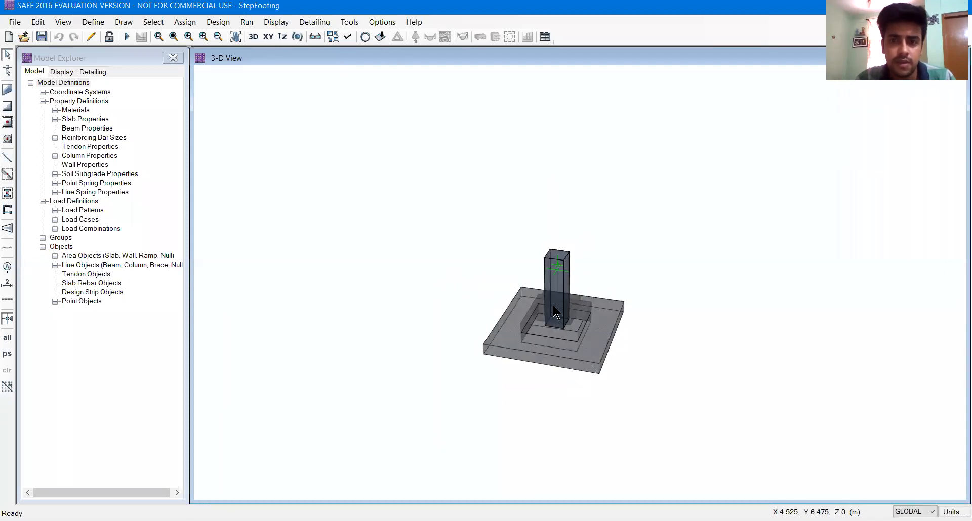
scroll(562, 307, up, 3)
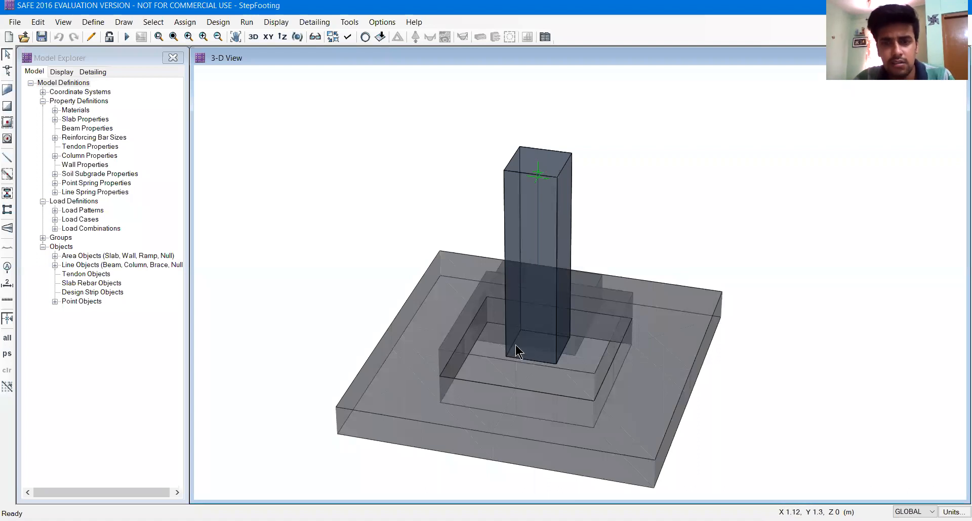
shift+middle_drag(512, 336, 548, 357)
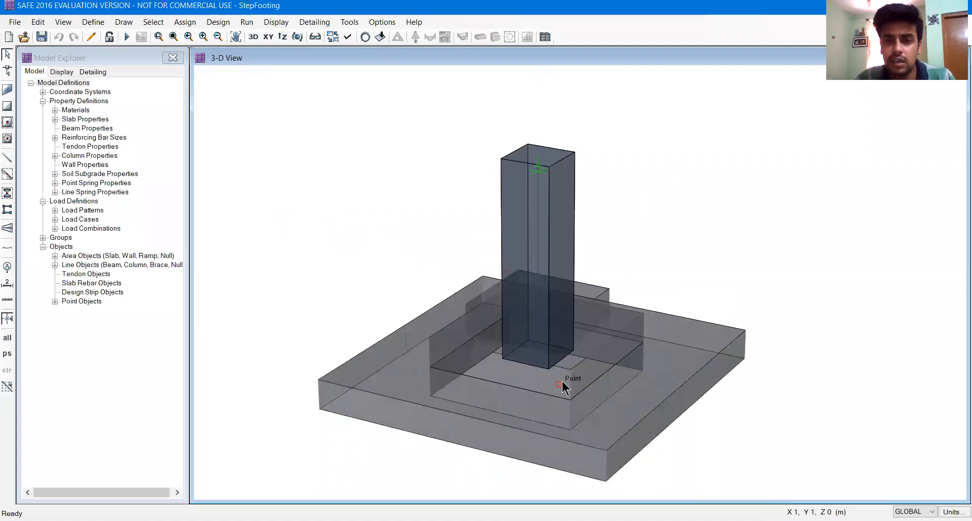
Step: Select the base slab and add the slab with property Slab-Step2 to the selection
click(573, 360)
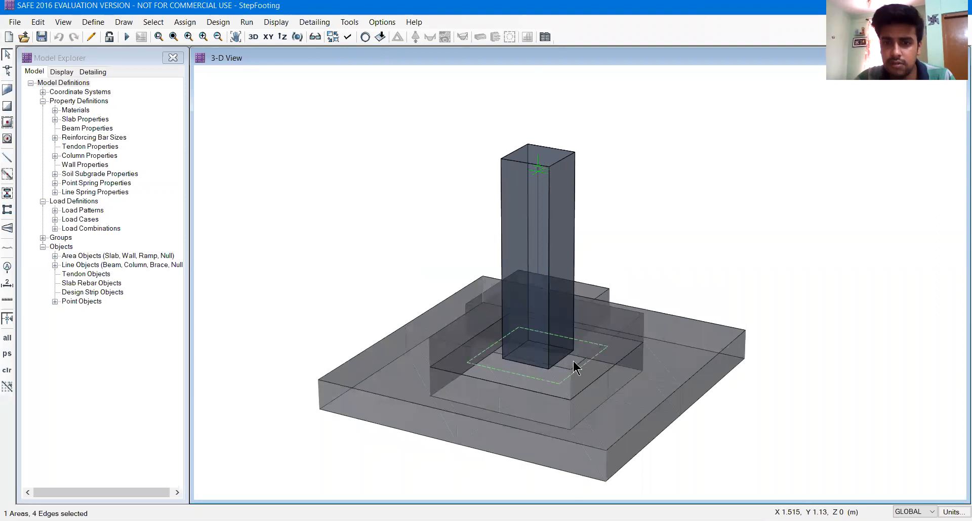
click(573, 361)
click(448, 333)
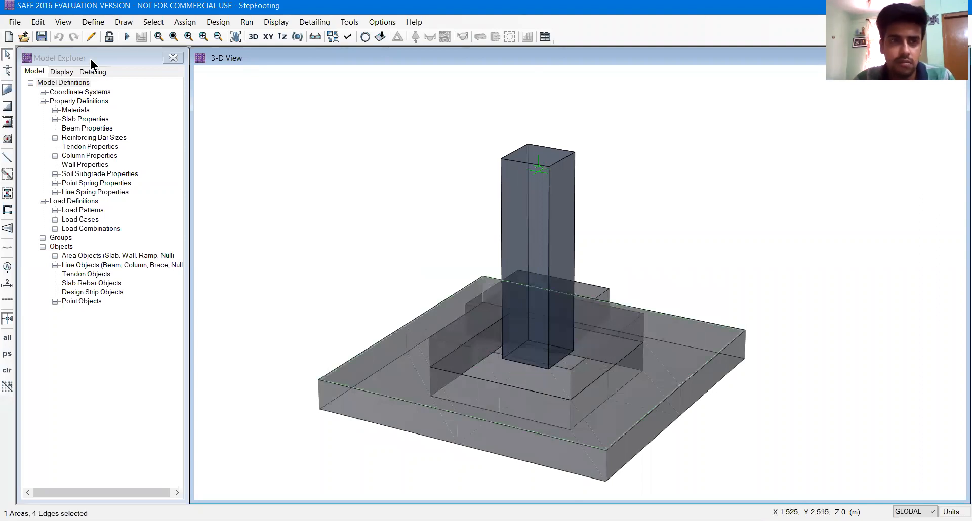
click(153, 22)
mouse_move(172, 36)
mouse_move(343, 105)
click(475, 119)
click(435, 230)
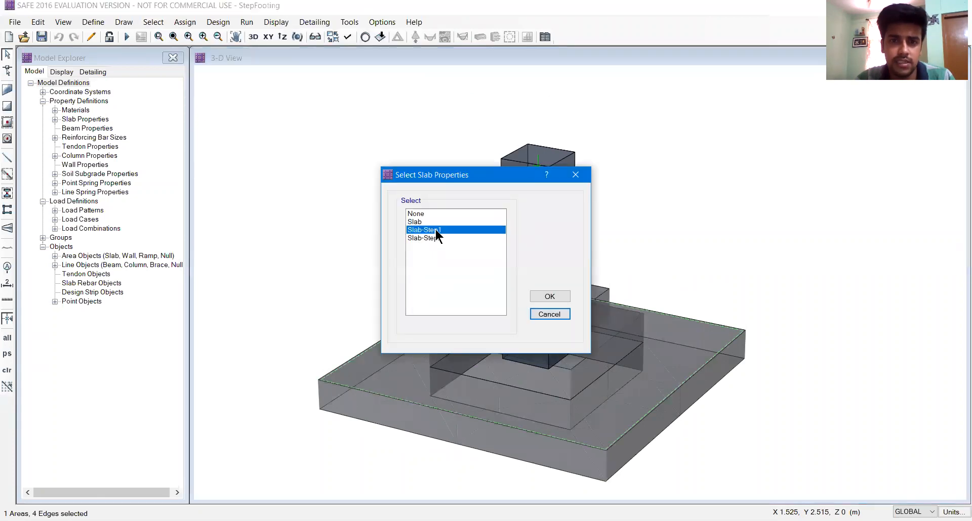
click(445, 237)
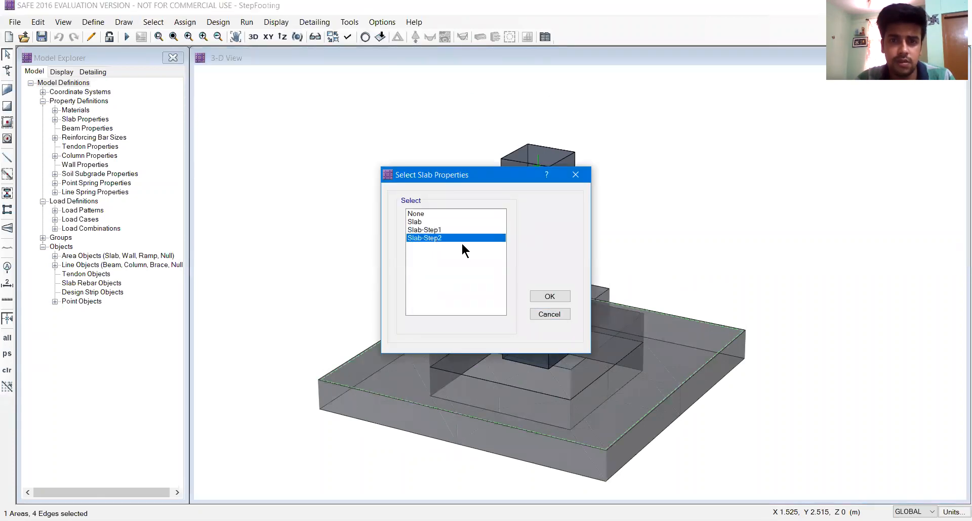
click(541, 297)
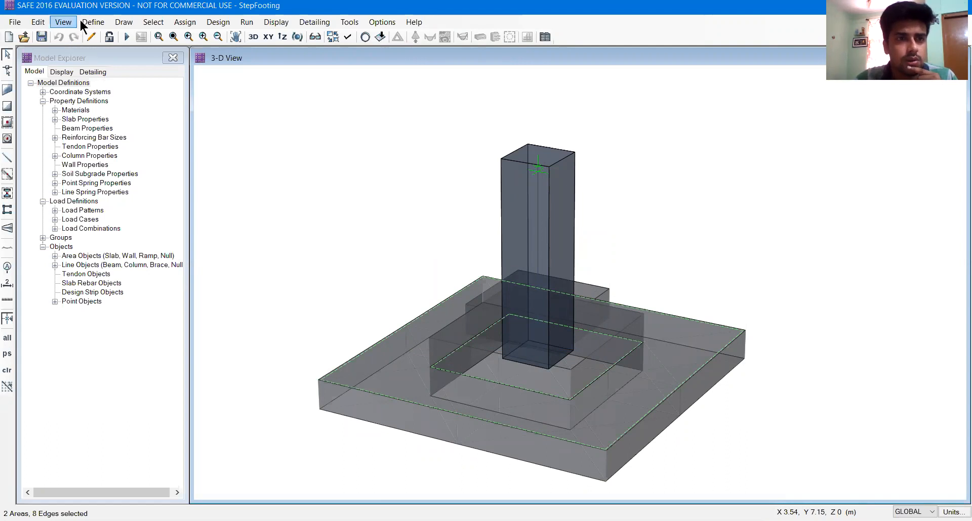
click(40, 23)
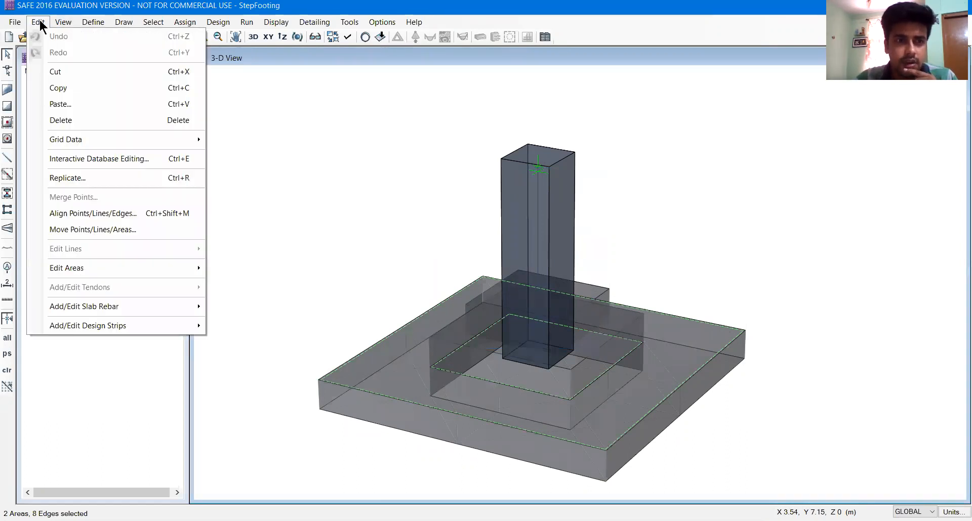
click(57, 9)
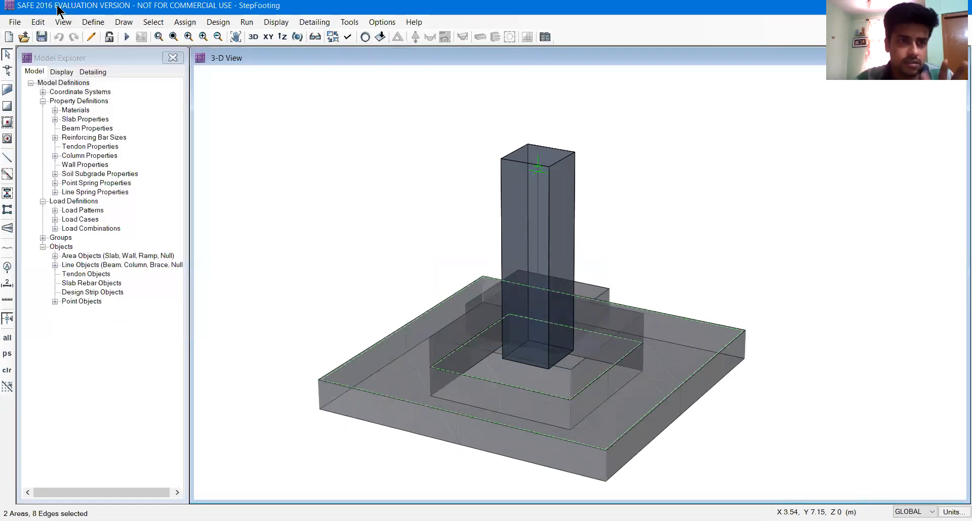
Step: Try to reshape the base slab by moving one edge inward and shifting its two front corners
click(7, 73)
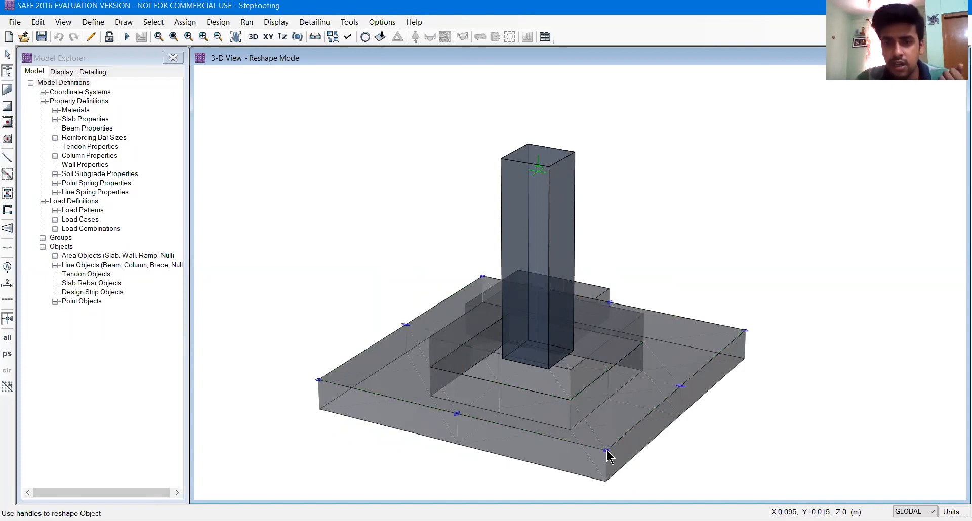
drag(680, 392, 641, 391)
click(641, 391)
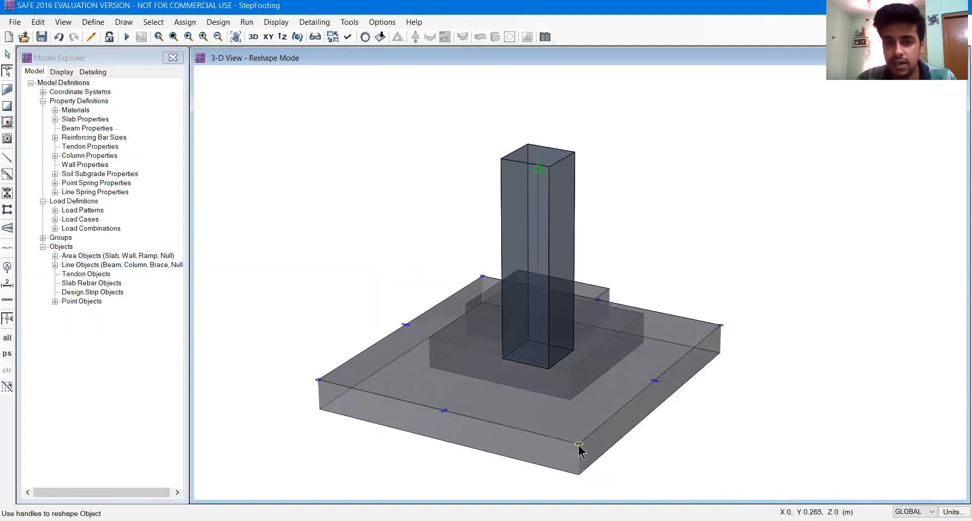
drag(578, 445, 569, 416)
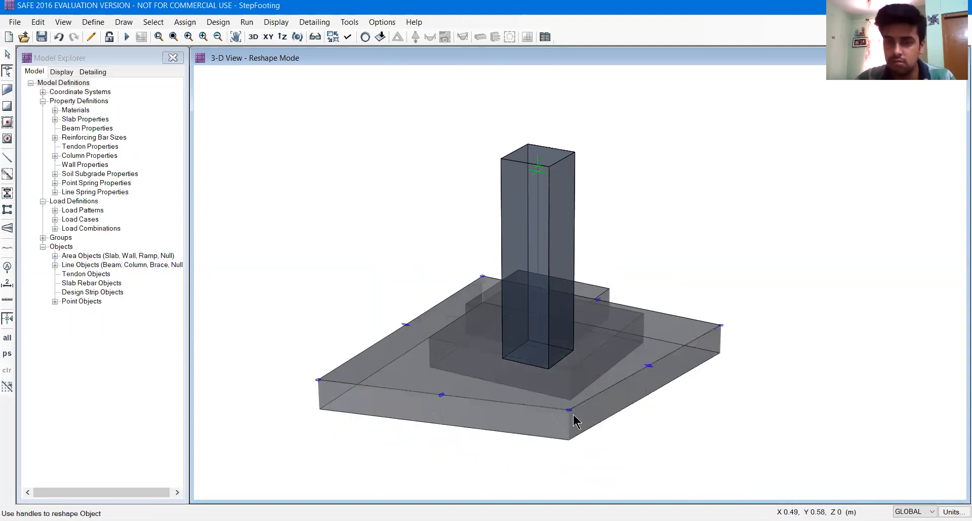
drag(318, 385, 394, 395)
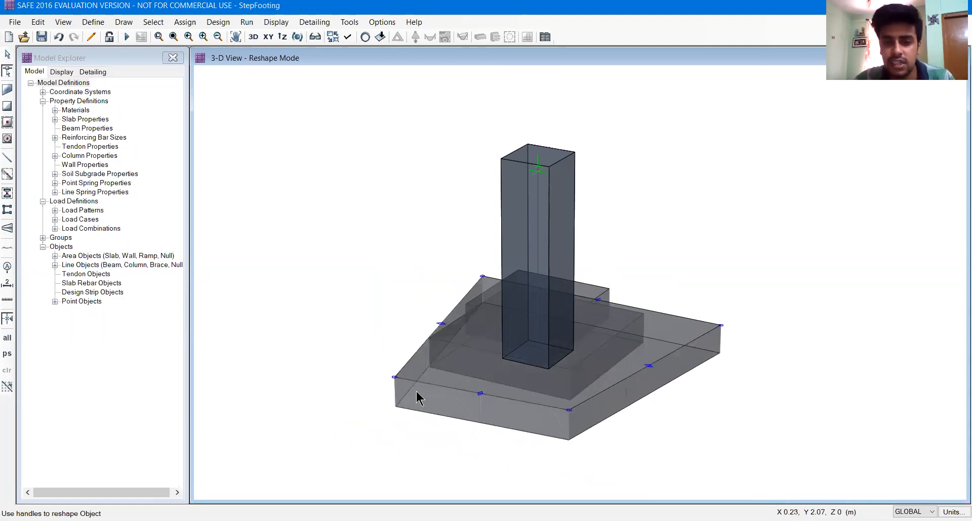
Step: Undo all reshaping of the base slab and leave reshape mode
key(ctrl+z)
key(ctrl+z)
key(ctrl+z)
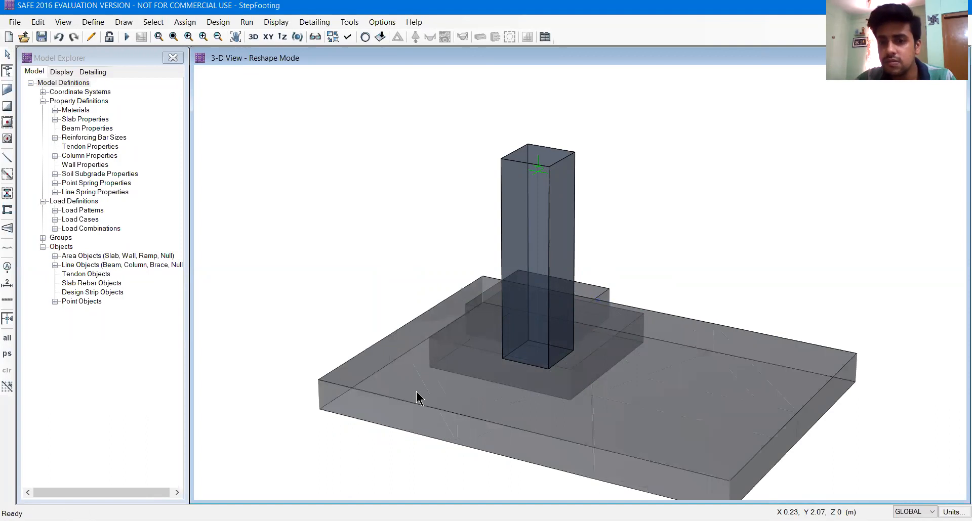
key(ctrl+z)
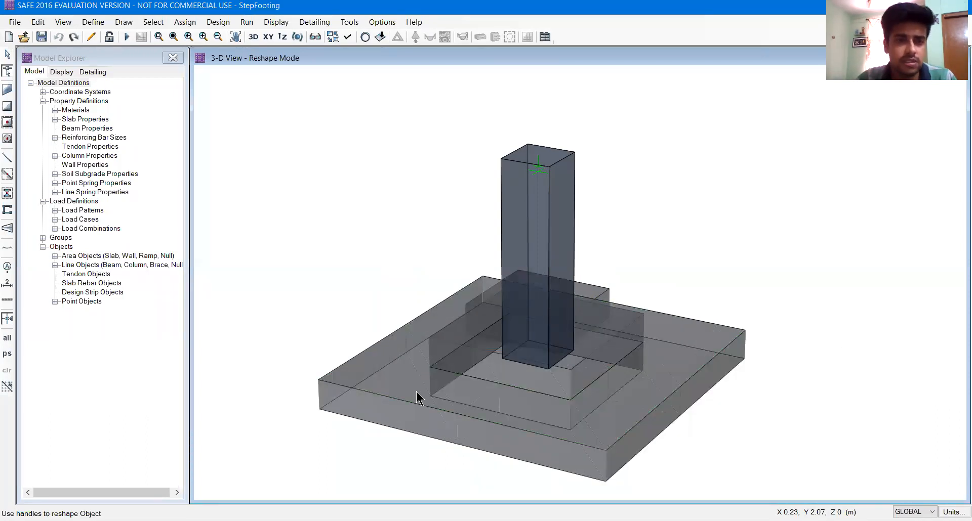
key(Escape)
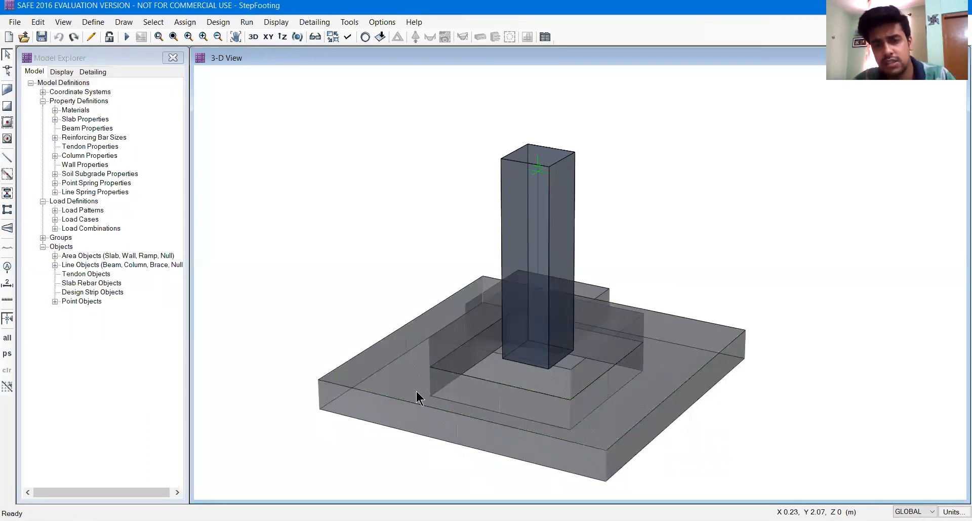
Step: Check the footing from the side in 3D, and display it in plan view with Extrude View turned off
middle_drag(566, 391, 598, 356)
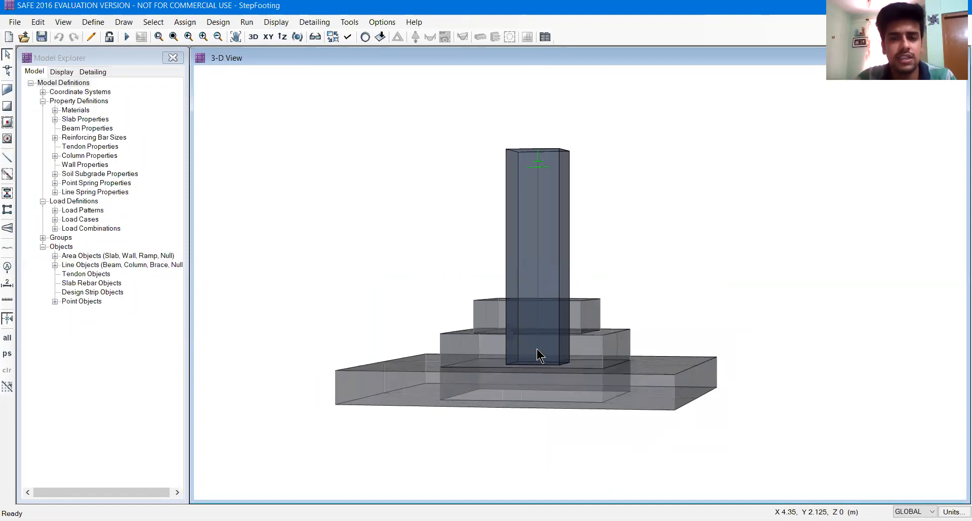
click(255, 36)
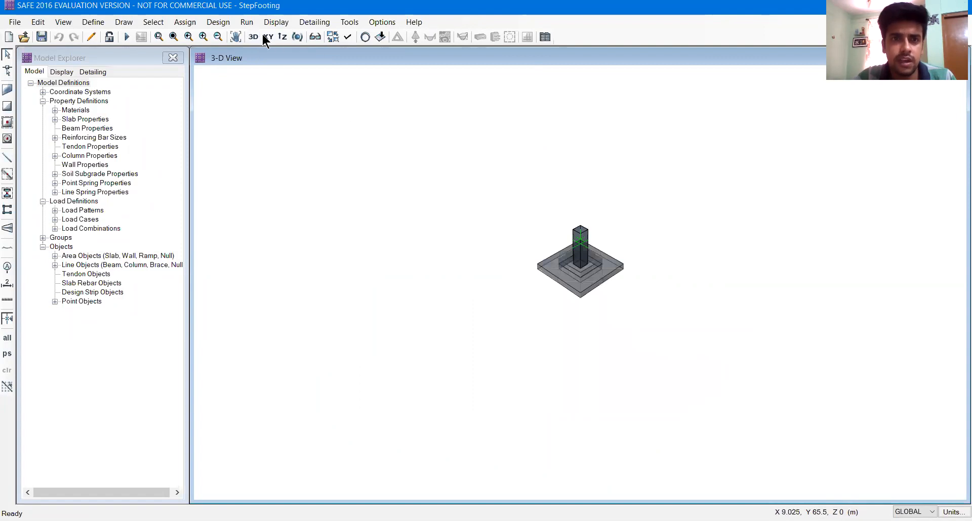
click(268, 37)
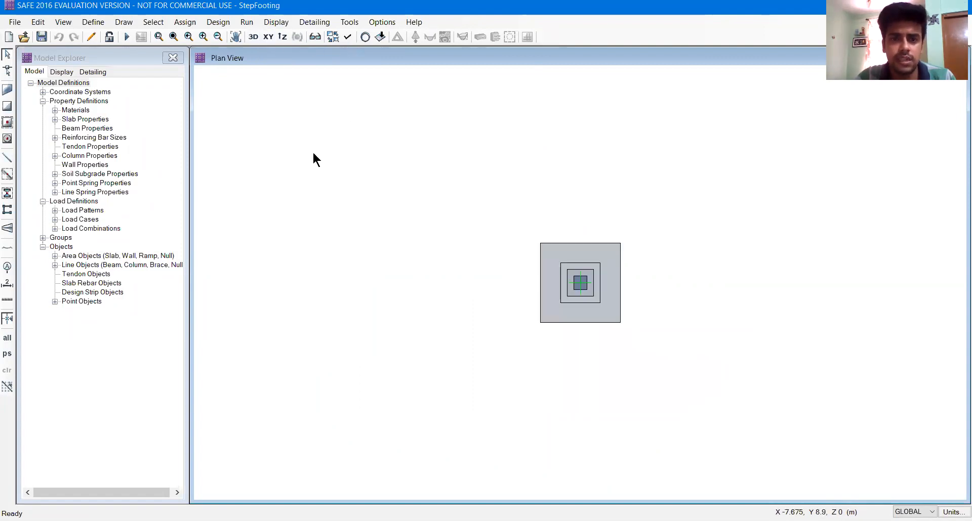
key(ctrl+w)
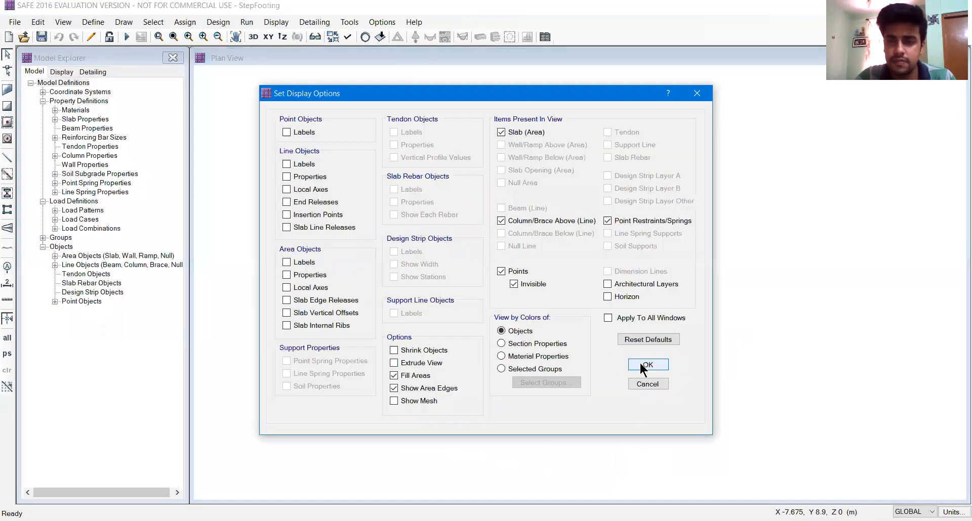
key(Return)
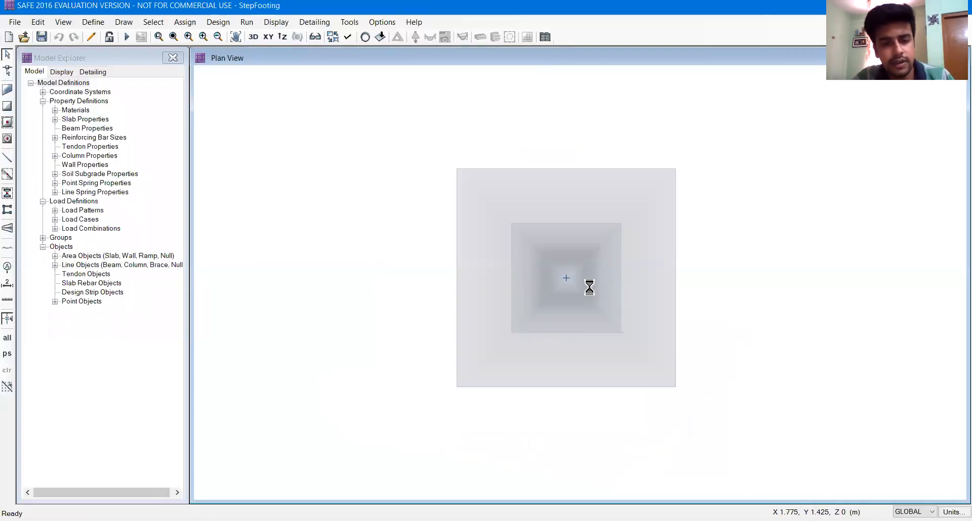
middle_drag(646, 324, 647, 324)
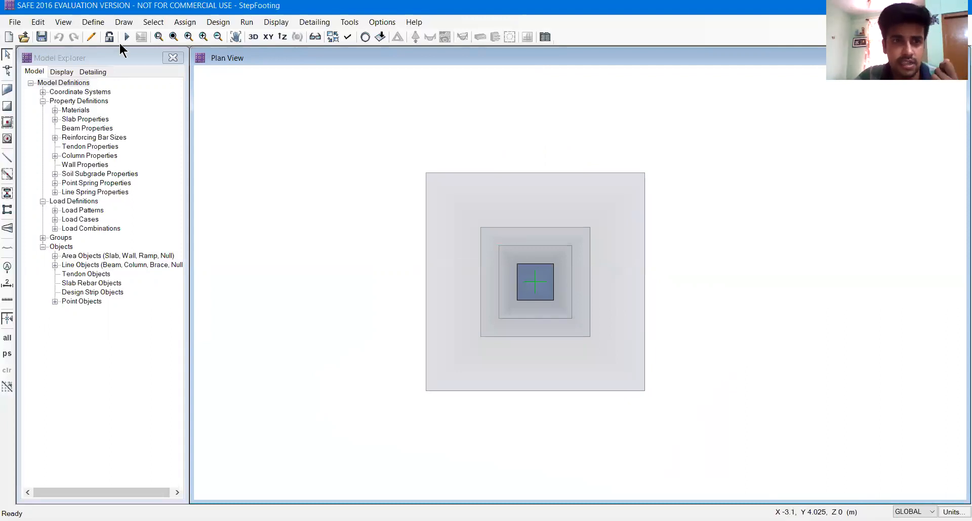
Step: Set up a layer A column-type design strip with left and right widths of 0.75 m at its start and end
click(124, 23)
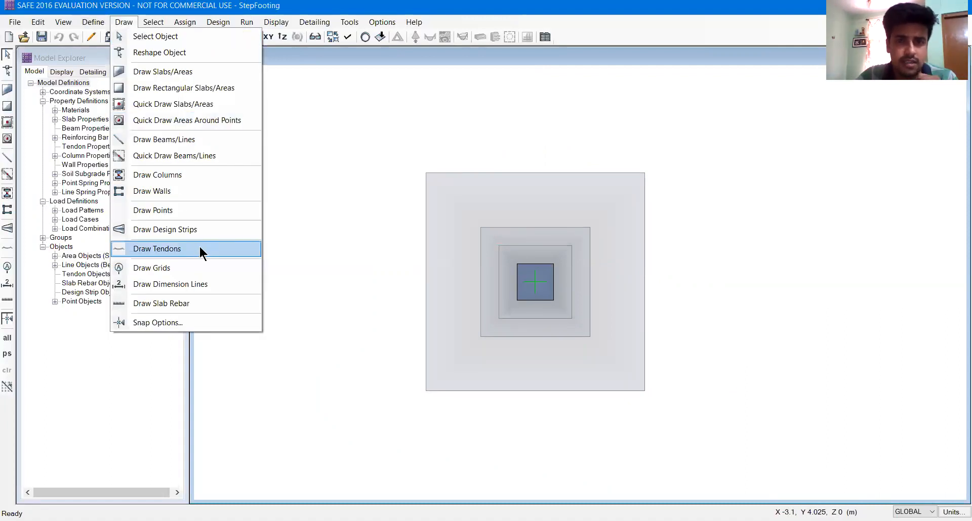
click(494, 63)
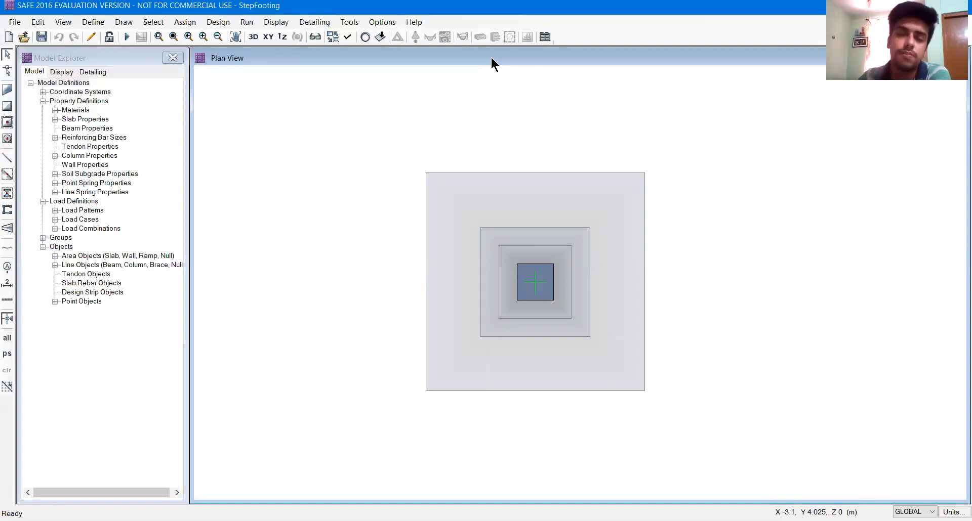
click(120, 25)
click(157, 231)
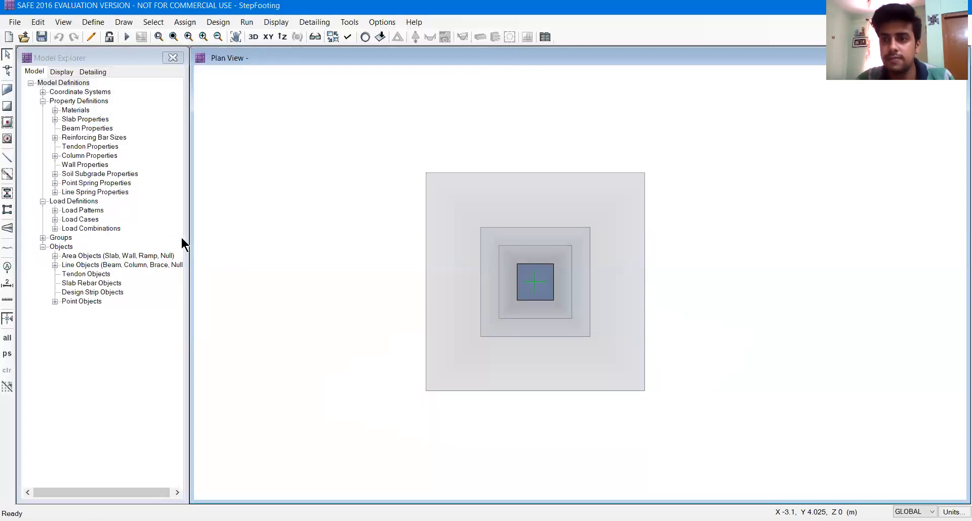
click(858, 246)
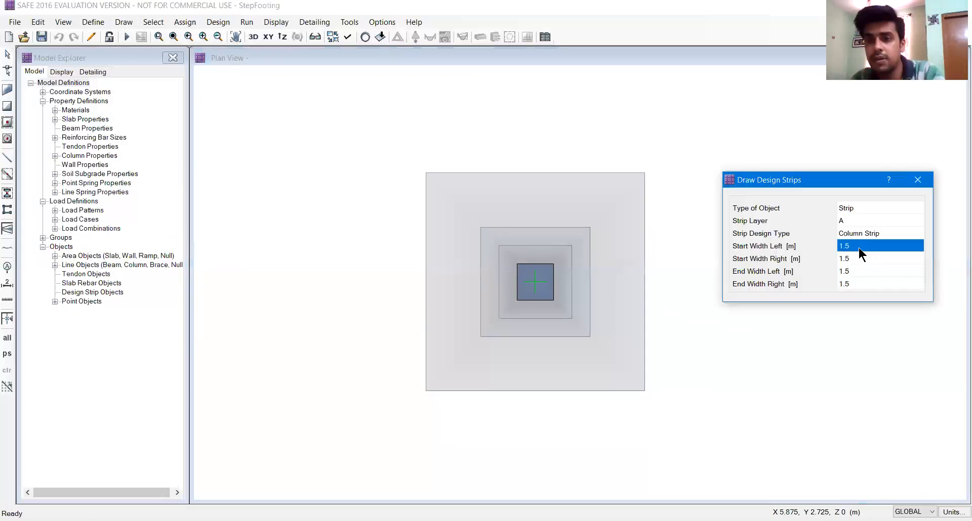
text(0.75)
click(854, 257)
text(0.75)
click(855, 274)
text(0.75)
click(856, 285)
text(0.75)
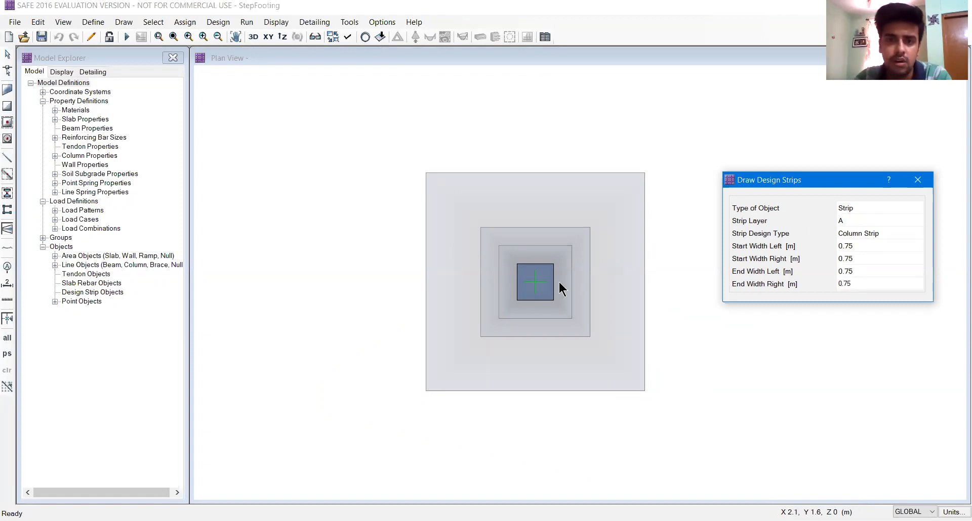
Step: Draw the layer A design strip along X through the column centre, about 3.275 m long from the footing's edge
click(541, 287)
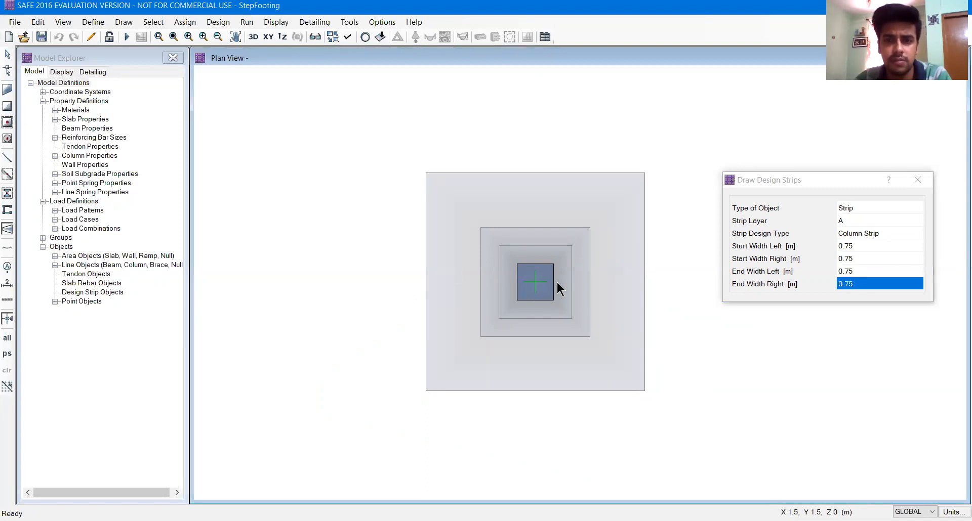
click(426, 284)
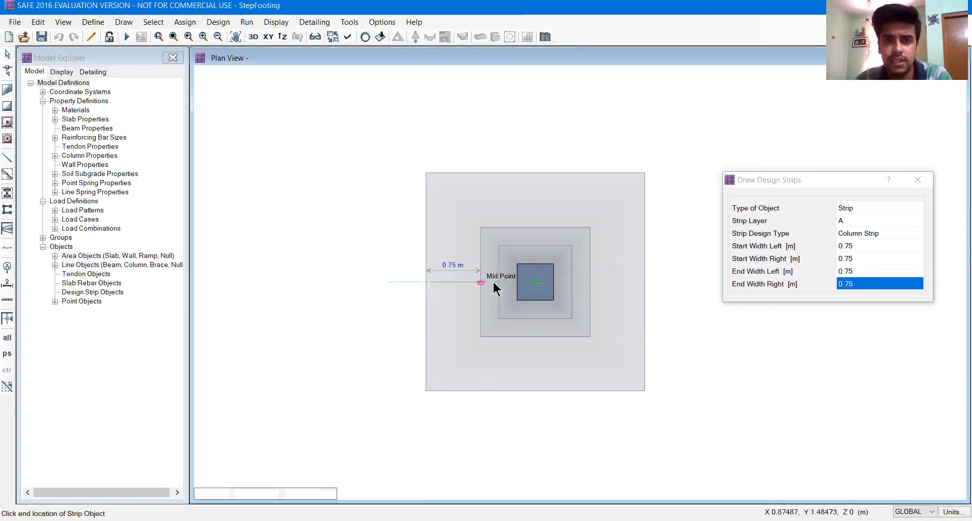
click(664, 281)
right_click(664, 281)
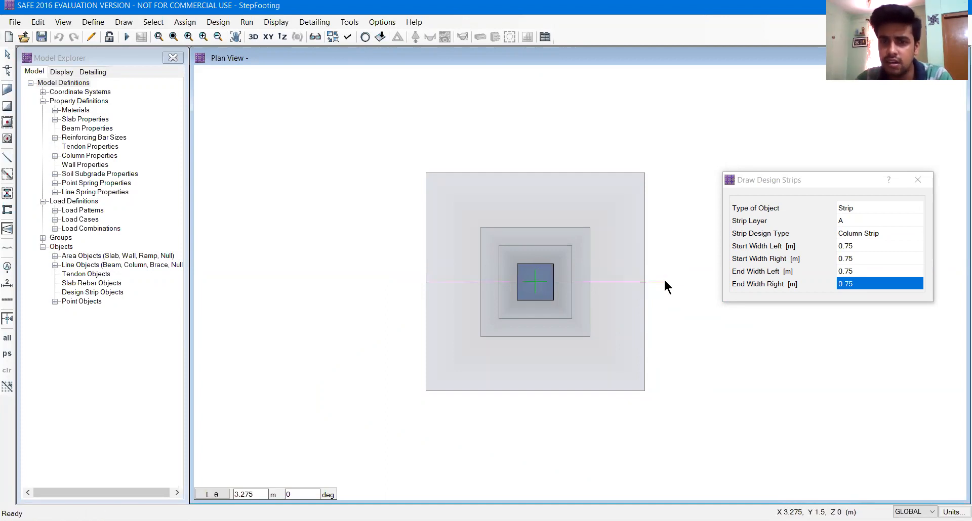
Step: Draw a layer B column design strip with 0.75 m side widths along Y through the column centre, from one footing edge past the opposite one
click(846, 221)
click(849, 242)
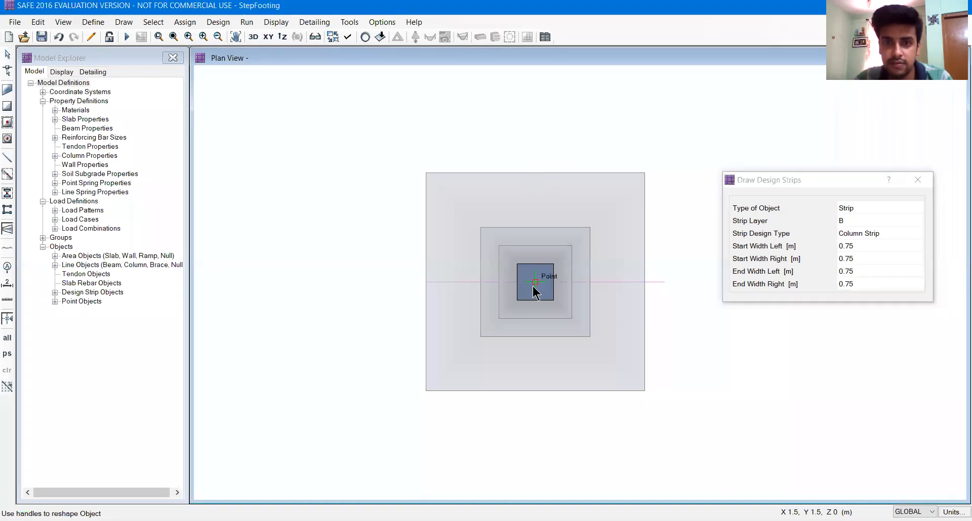
click(535, 173)
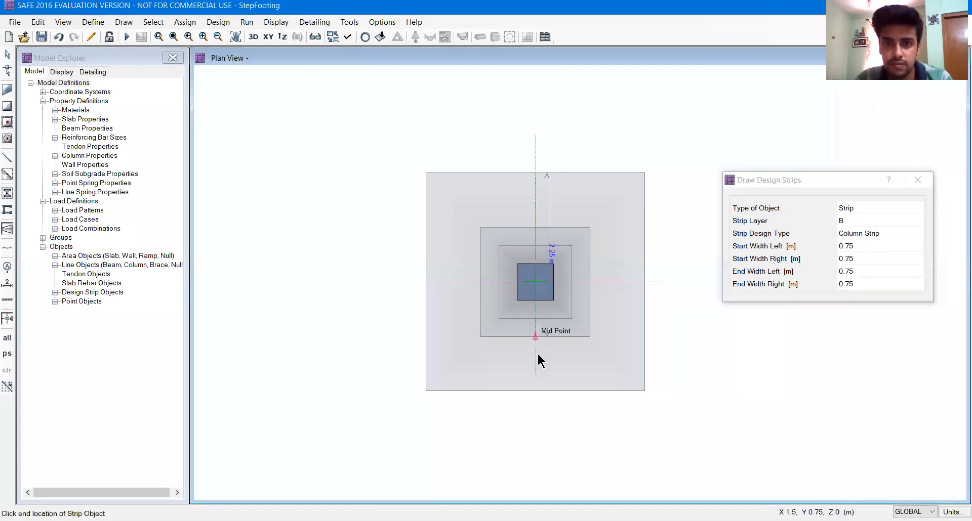
click(535, 415)
key(Escape)
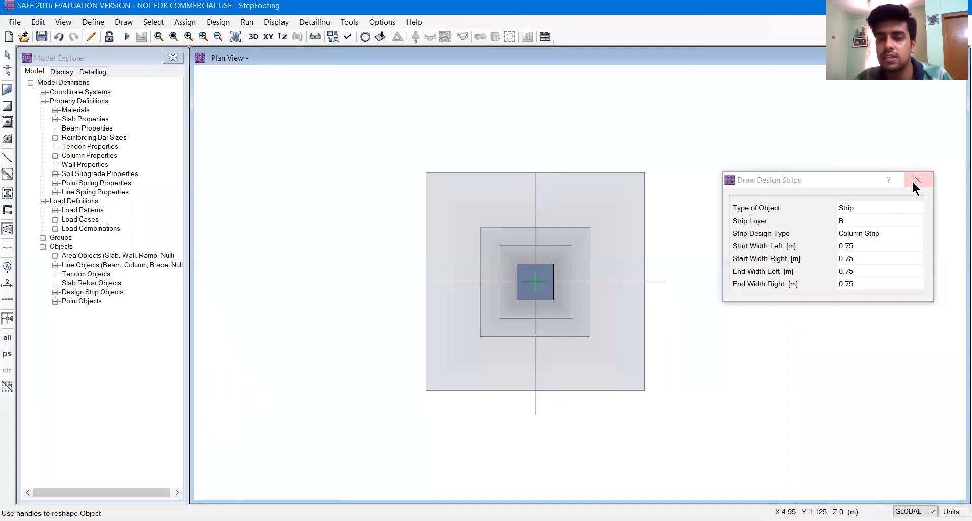
key(Escape)
scroll(605, 279, up, 2)
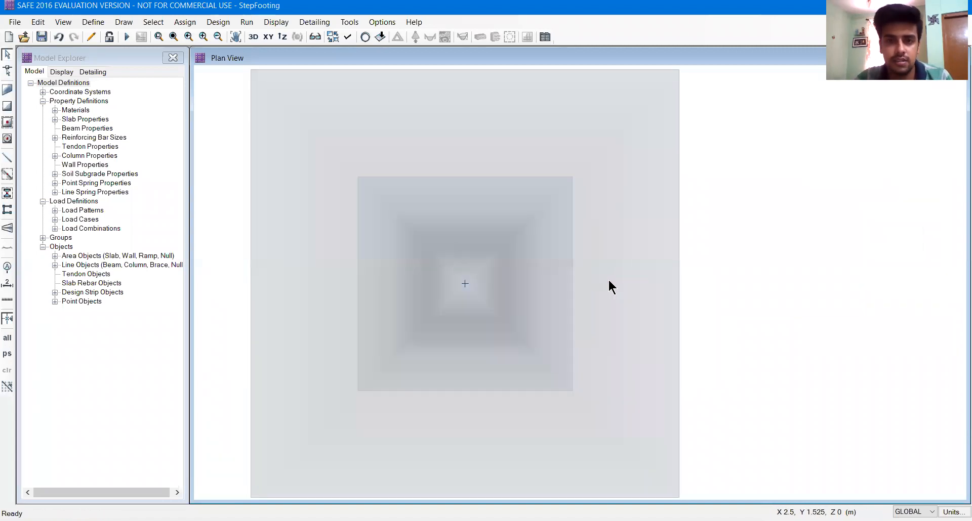
scroll(607, 281, down, 2)
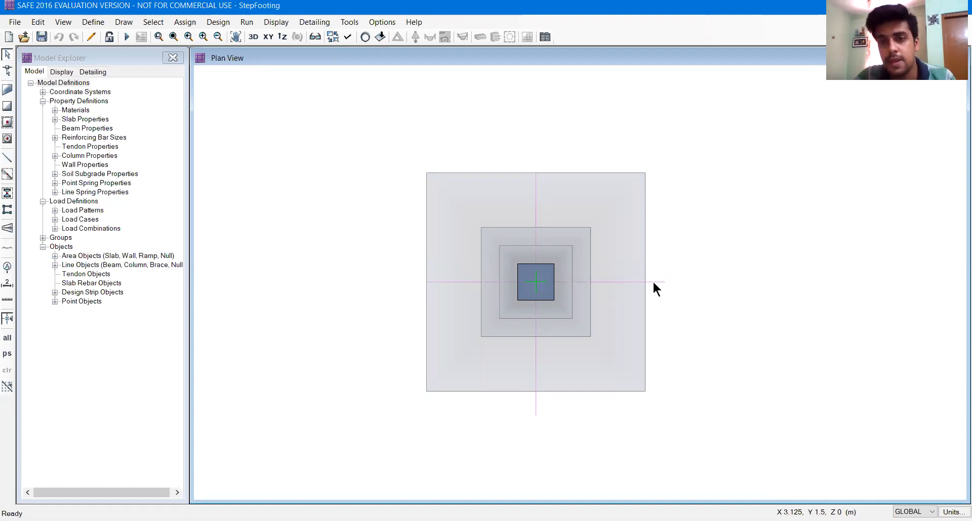
Step: Set the rebar material of the layer A design strip to Fe500 in its design overwrites
right_click(542, 233)
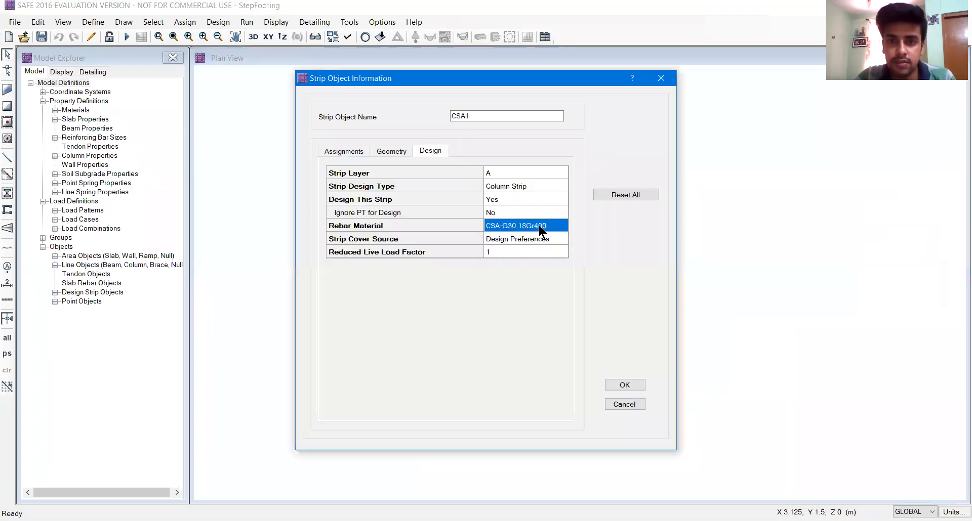
click(540, 226)
click(531, 234)
click(508, 250)
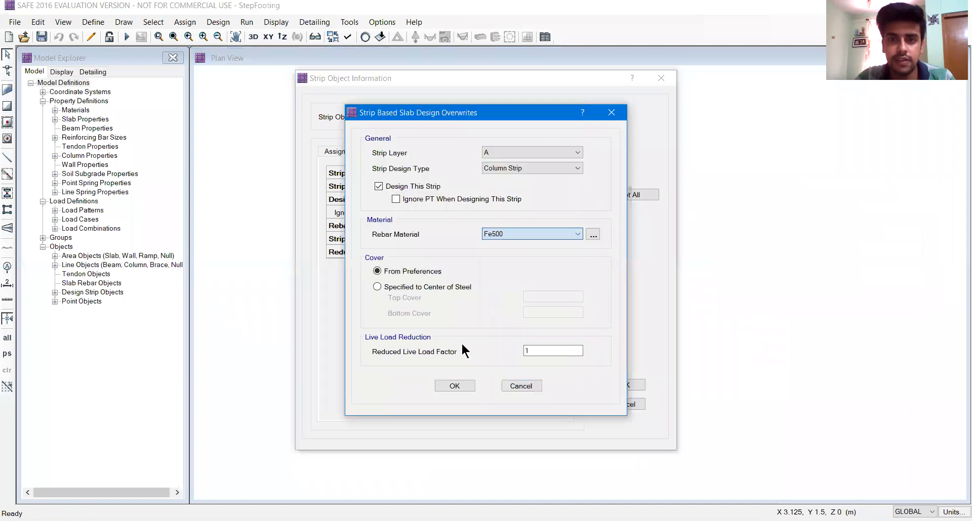
click(457, 385)
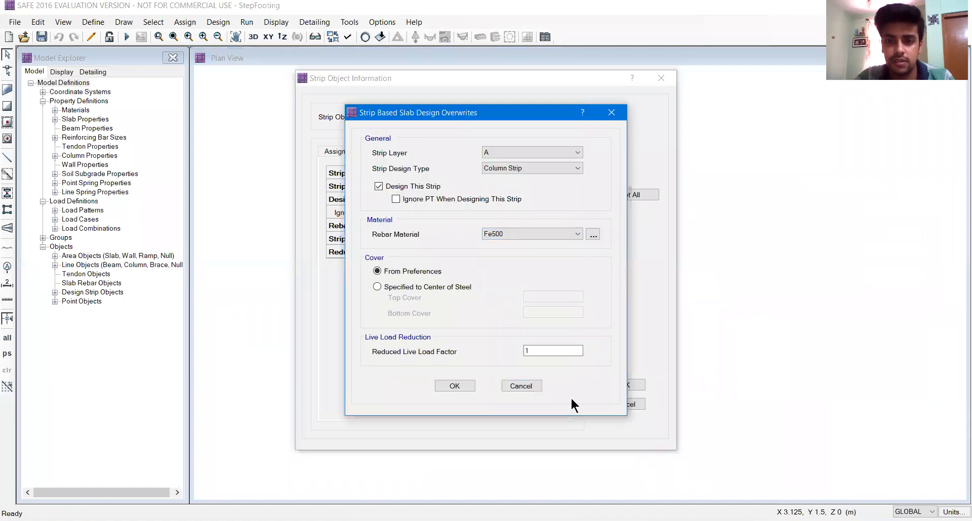
click(622, 386)
Step: Set the rebar material of the layer B design strip to Fe500 in its design overwrites
right_click(534, 403)
click(719, 338)
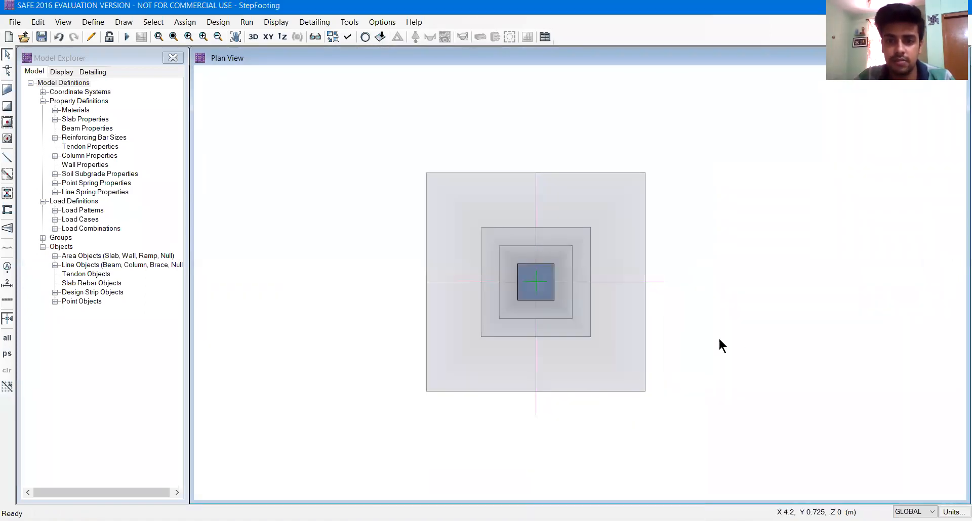
right_click(535, 402)
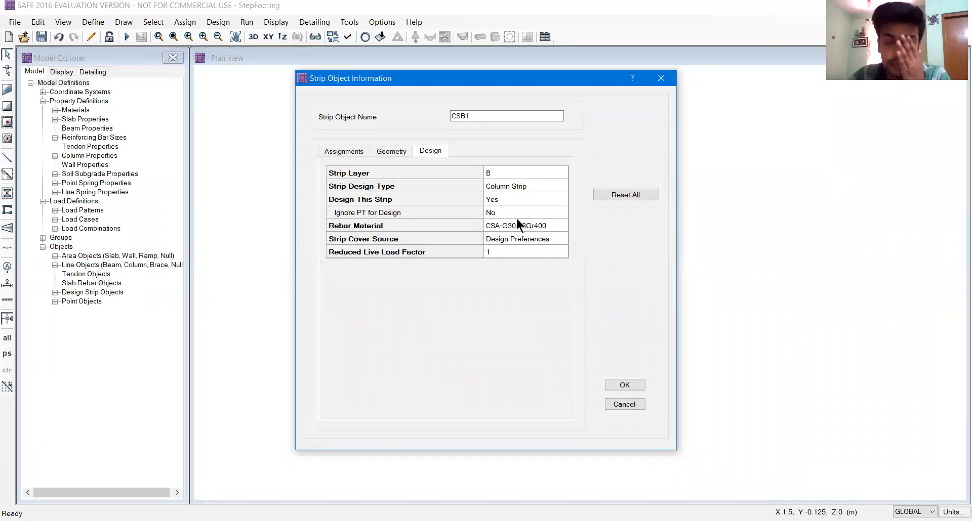
click(516, 217)
click(516, 218)
click(527, 236)
click(502, 248)
click(454, 386)
click(624, 386)
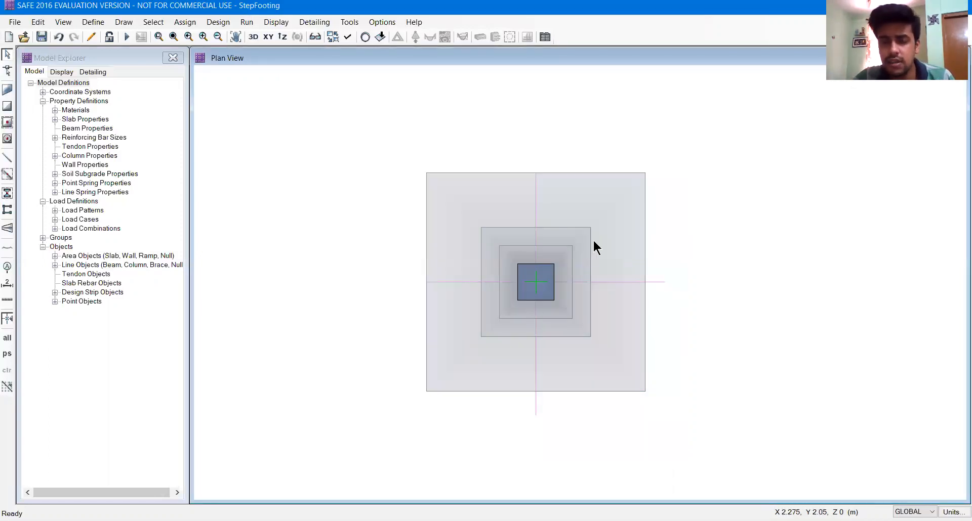
Step: Set the base slab's design rebar material to Fe500, keeping its cover from the design preferences
right_click(533, 228)
click(449, 151)
click(509, 200)
click(503, 150)
click(496, 162)
click(497, 151)
click(495, 166)
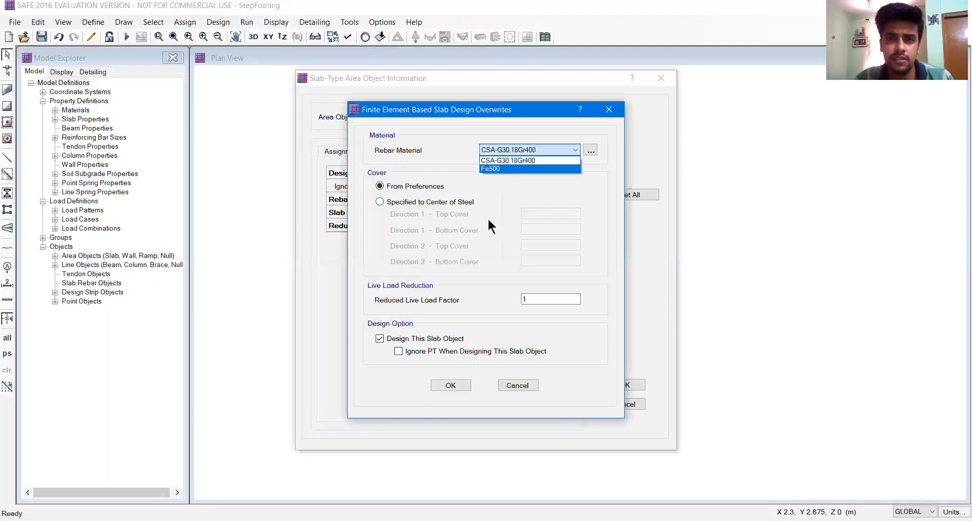
click(451, 386)
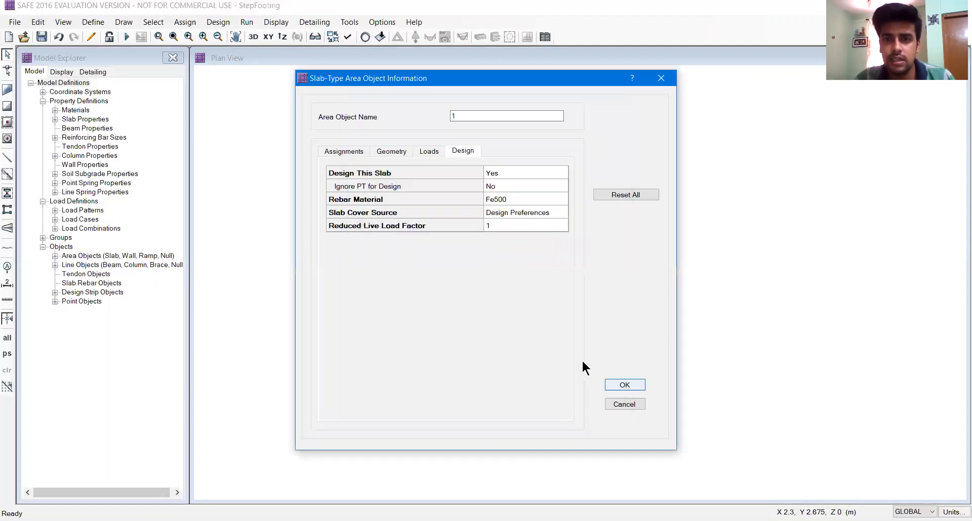
key(Return)
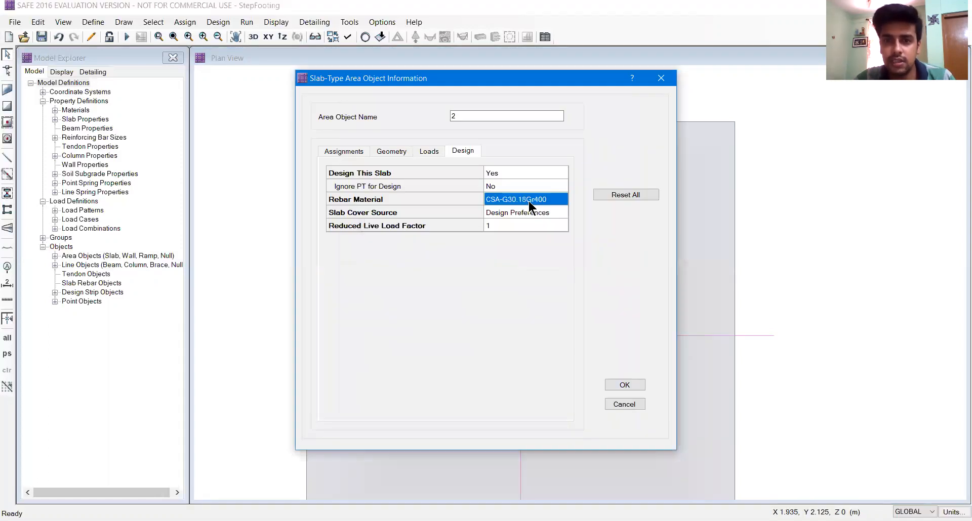
Step: Change the rebar material of the middle footing step to Fe500 in its slab design overwrites
click(528, 201)
click(575, 150)
click(525, 163)
click(462, 390)
click(610, 386)
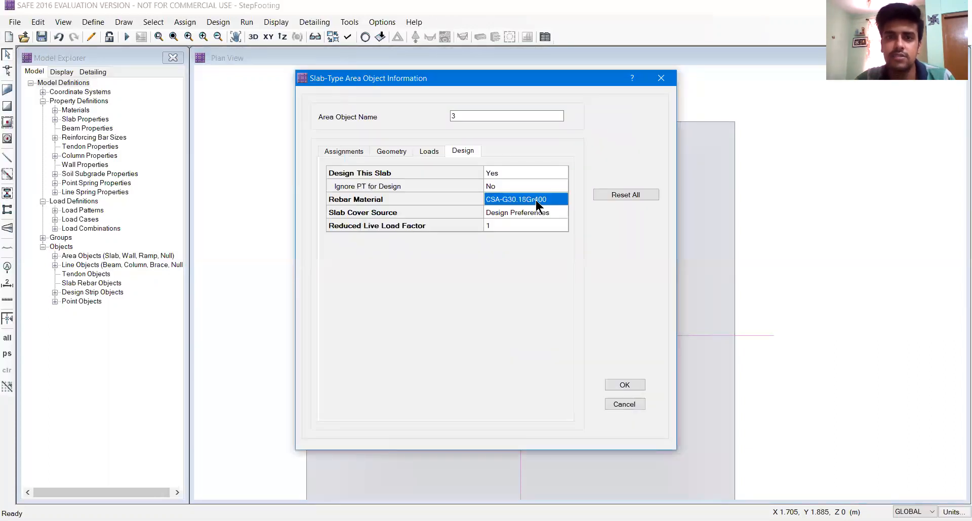
Step: Change the rebar material of the uppermost footing step to Fe500 and check its slab design data
click(536, 199)
click(508, 151)
click(504, 170)
click(450, 386)
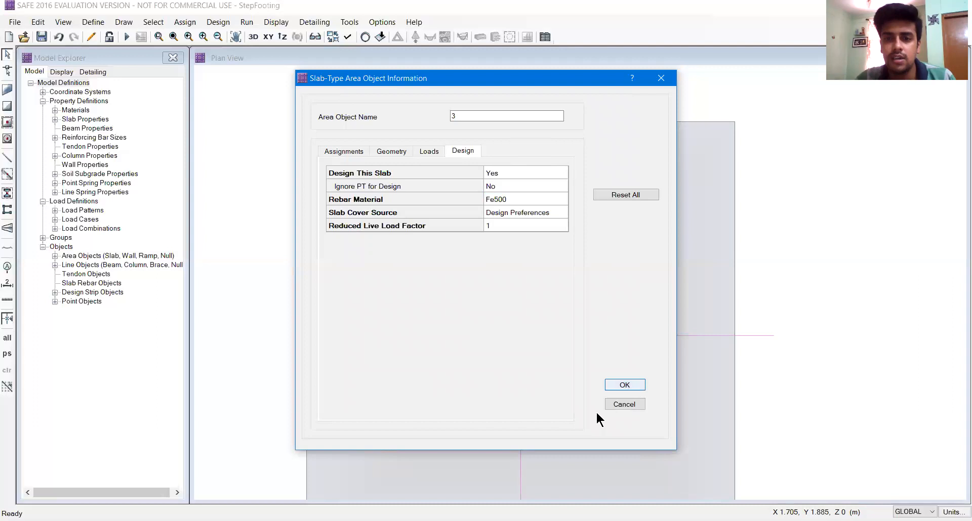
click(624, 386)
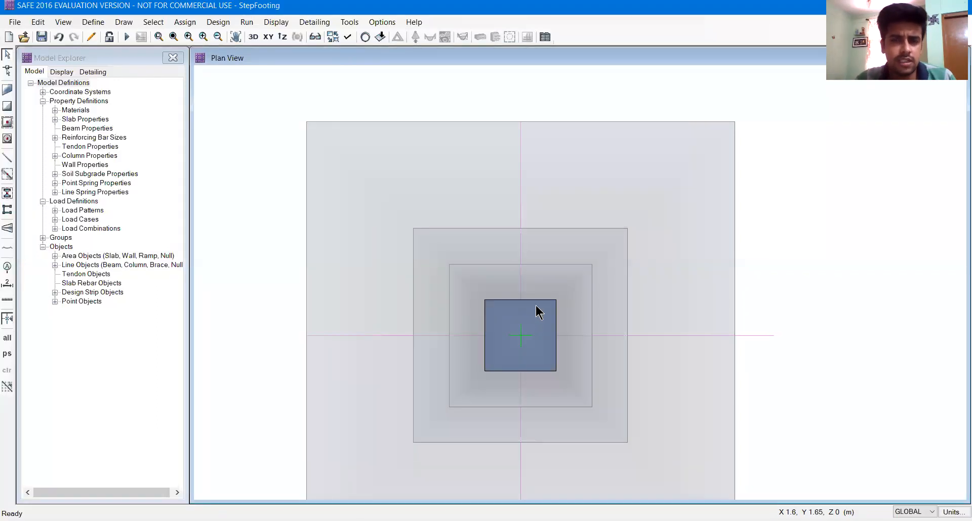
right_click(536, 311)
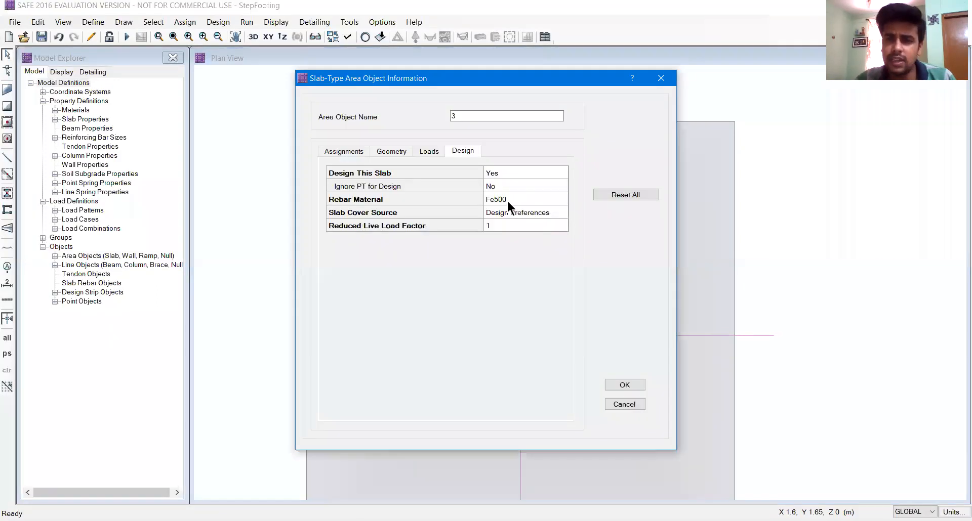
click(622, 385)
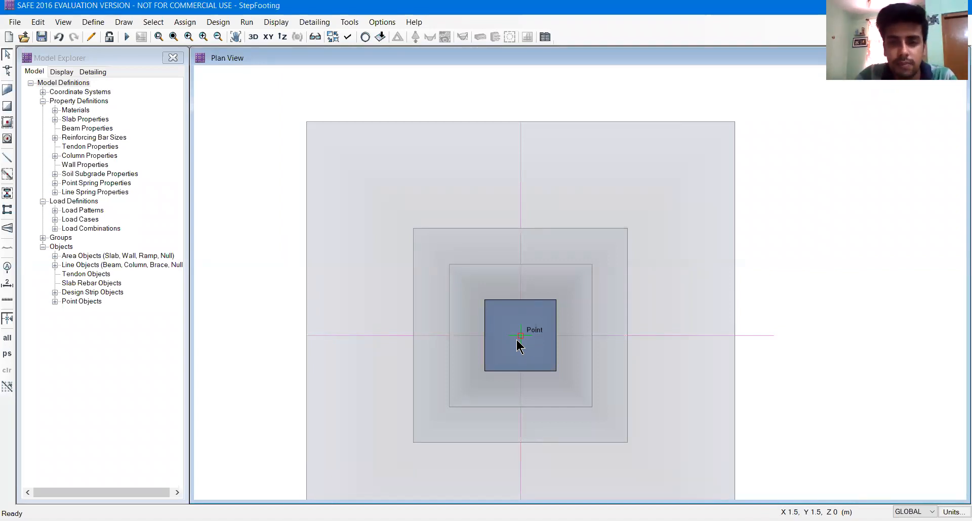
Step: Assign a DEAD point load of 500 kN gravity to the column centre point, with a 400 x 400 mm punching shear load size
click(521, 337)
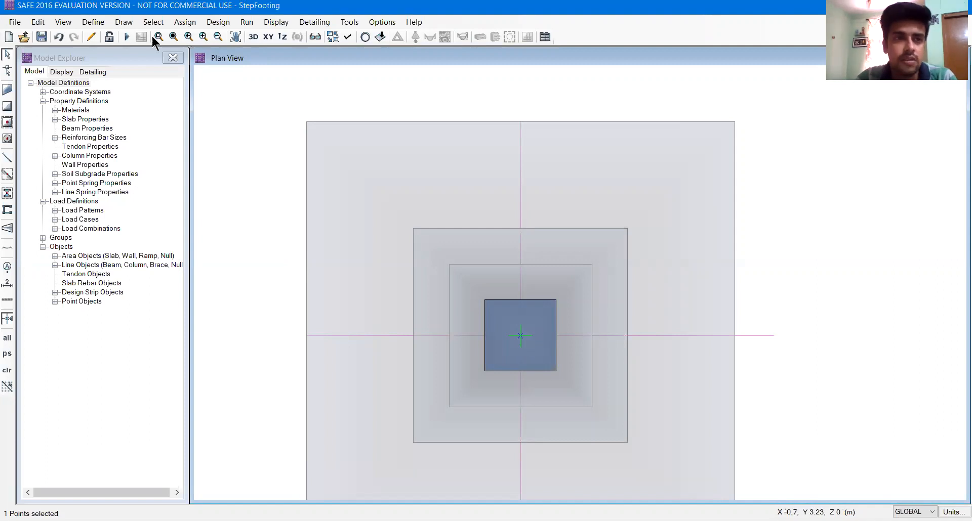
click(180, 21)
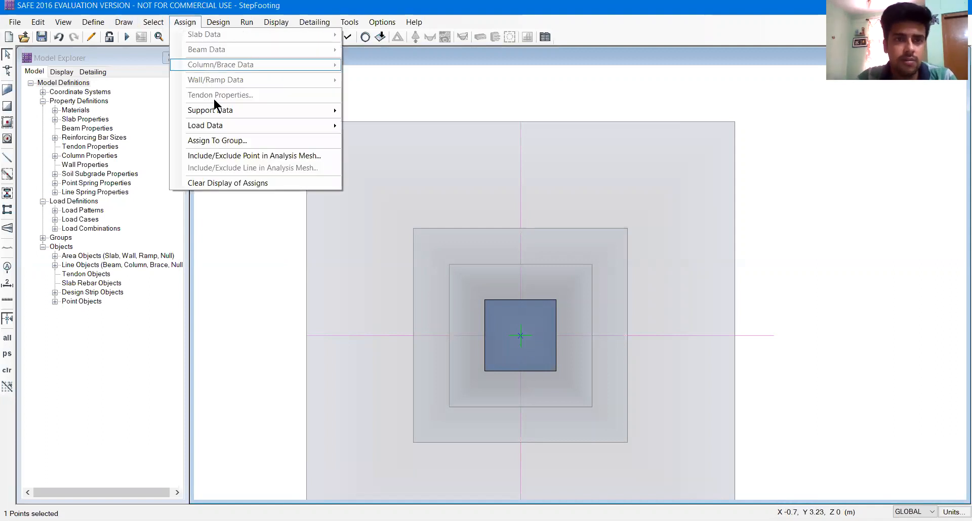
mouse_move(217, 126)
click(373, 181)
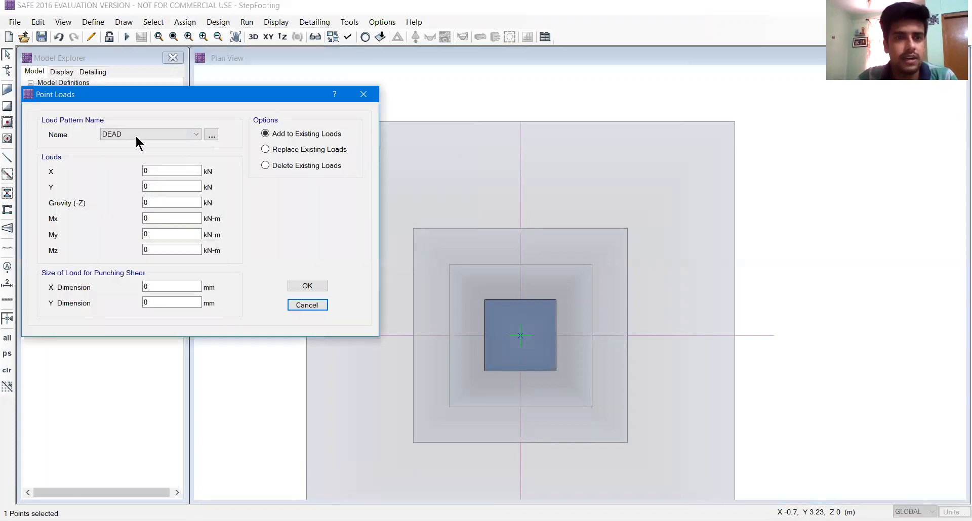
drag(165, 203, 106, 201)
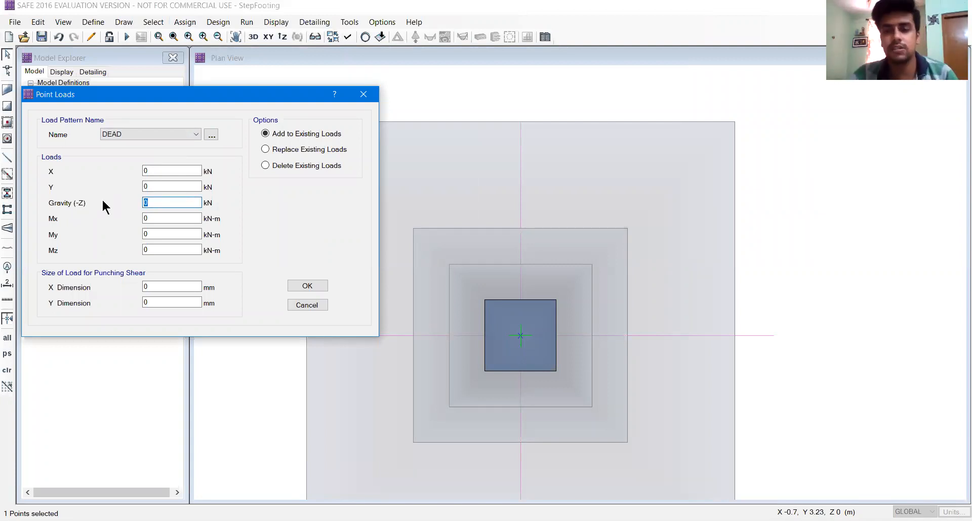
text(500)
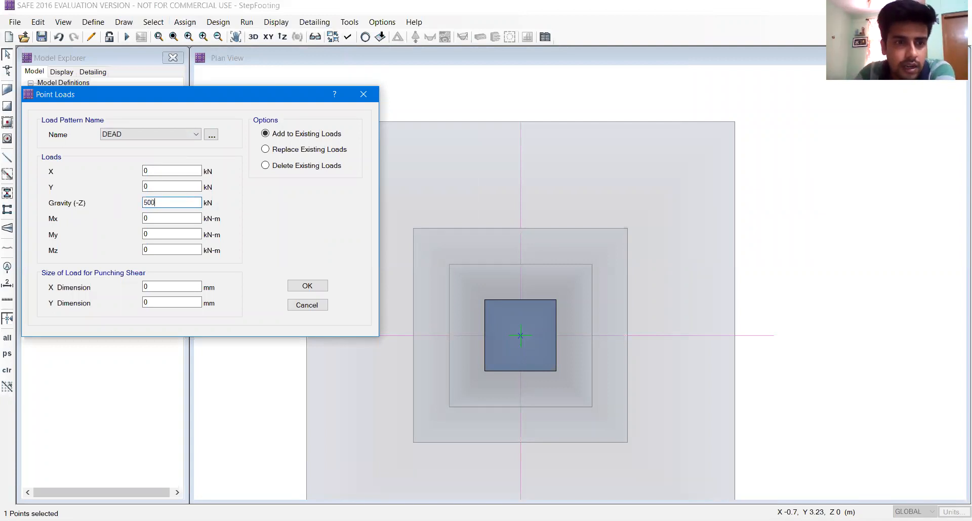
drag(161, 287, 108, 288)
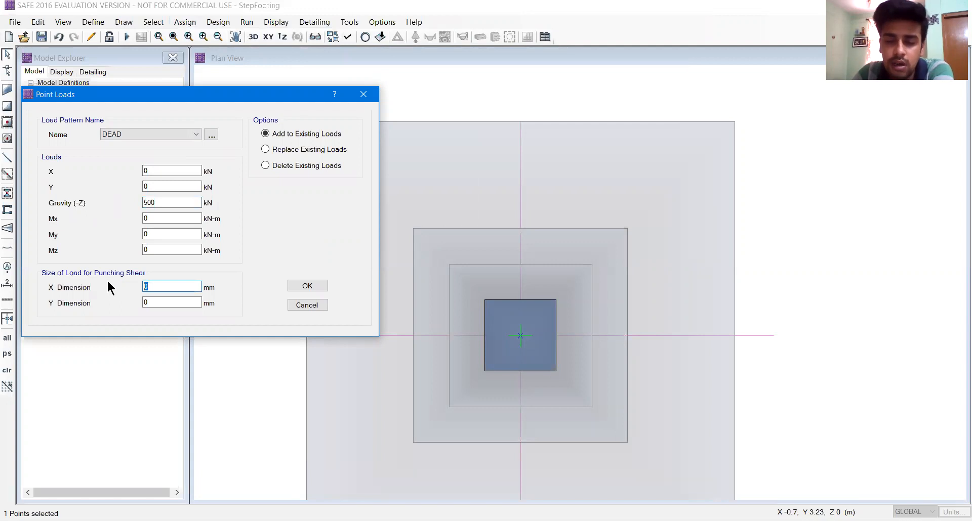
text(400)
key(Tab)
text(400)
key(Tab)
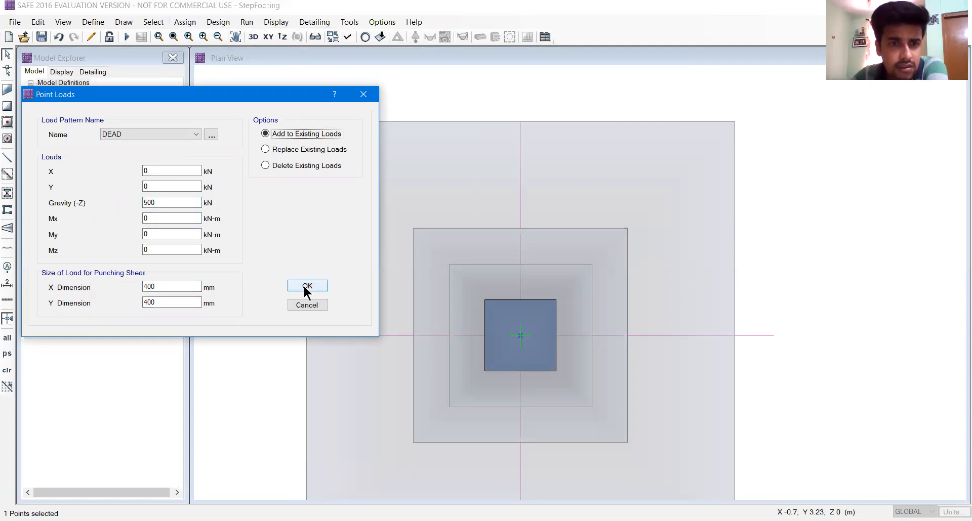
click(306, 288)
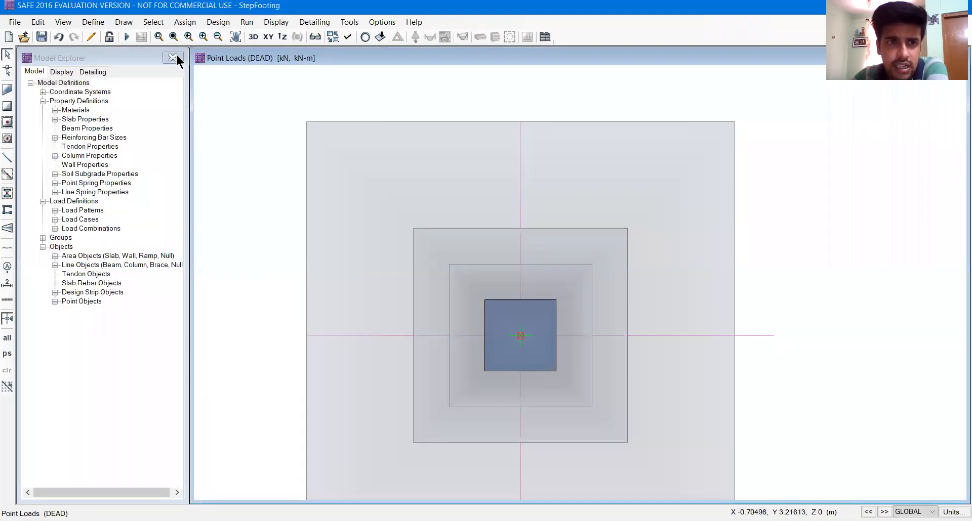
Step: Reselect the column centre point and assign it a LIVE point load of 250 kN gravity, with the 400 x 400 mm load size
click(153, 22)
click(166, 94)
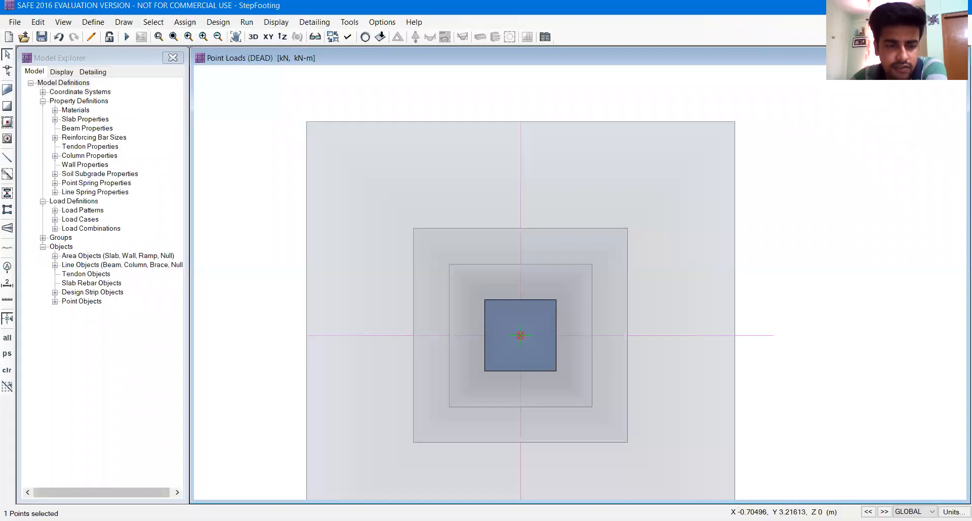
click(186, 23)
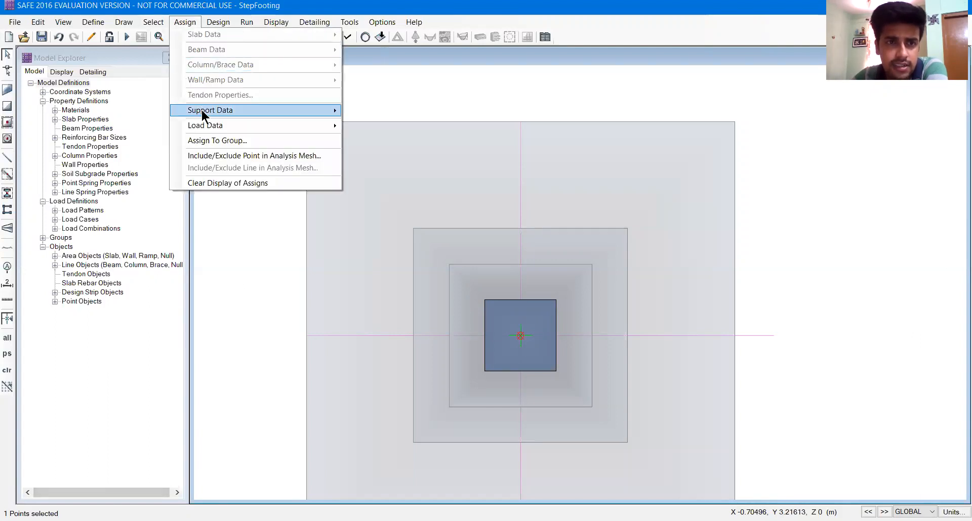
mouse_move(201, 124)
click(384, 181)
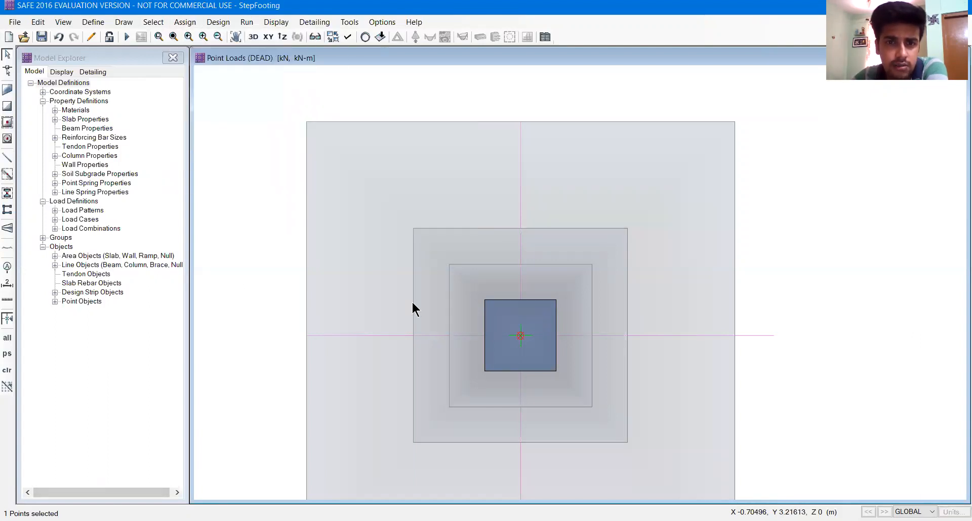
click(421, 183)
click(402, 199)
double_click(445, 252)
text(250)
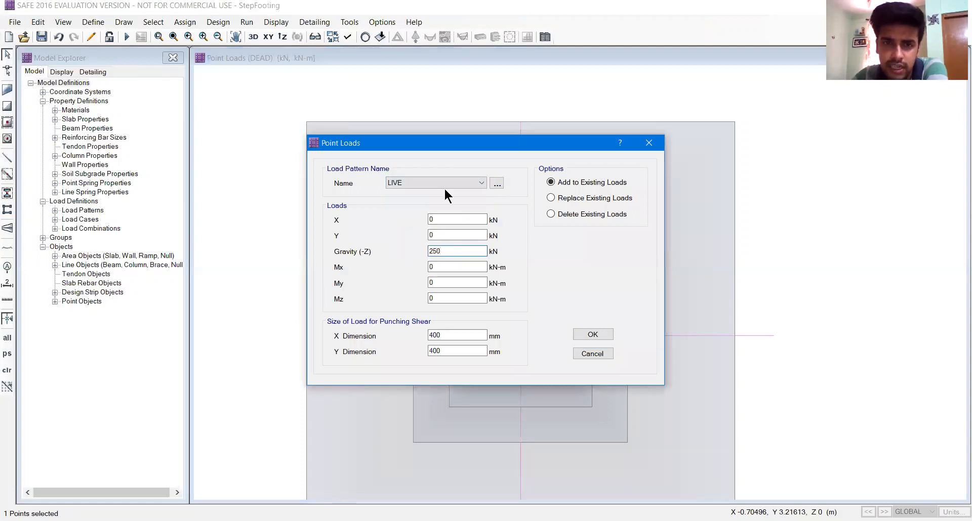
drag(476, 145, 246, 111)
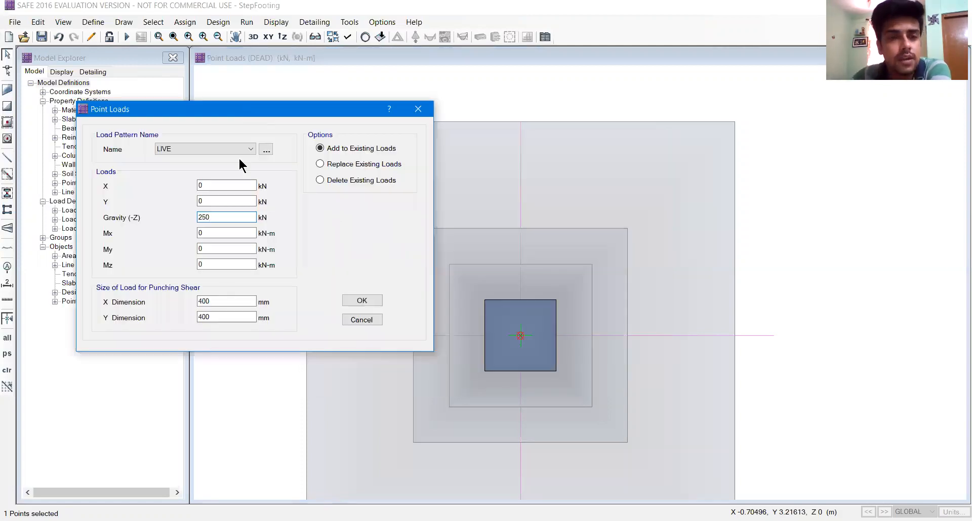
click(361, 303)
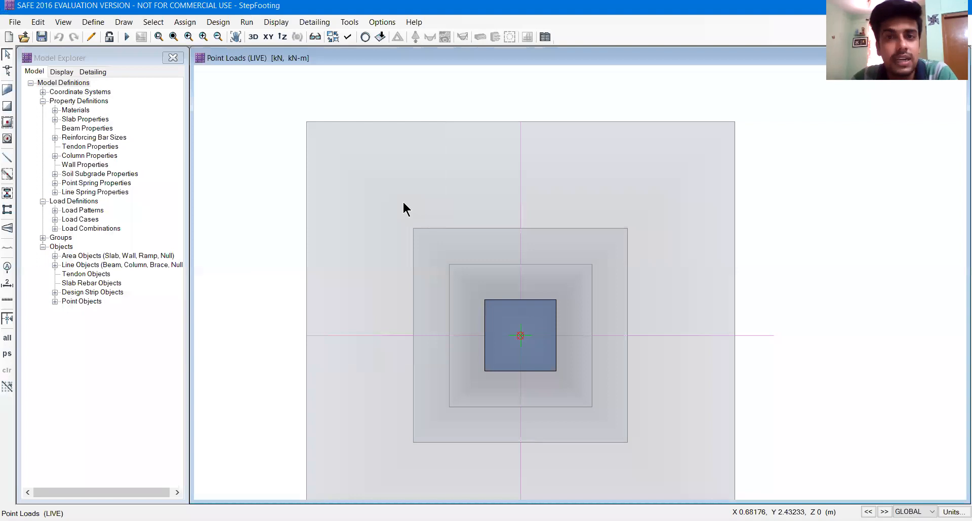
Step: Assign the SOIL1 soil subgrade property to the largest footing slab as its support and save the model
click(350, 163)
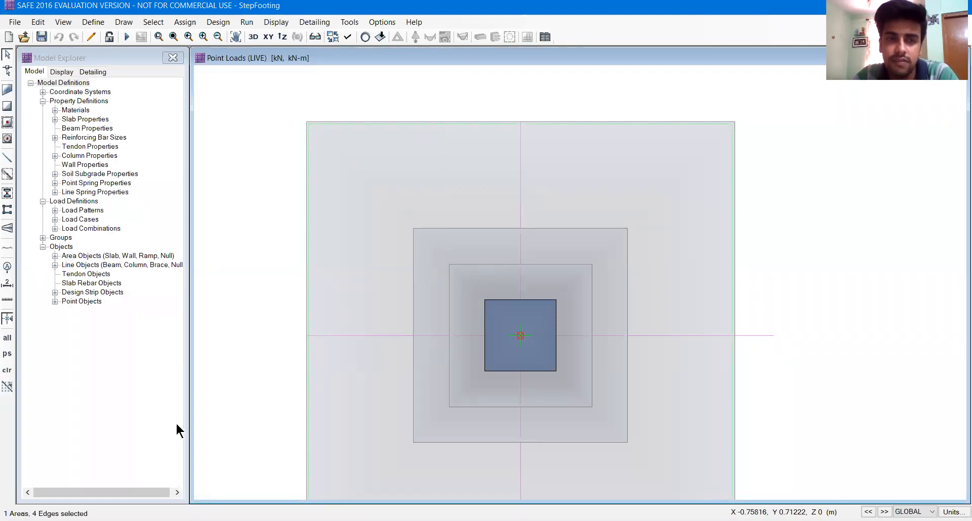
click(185, 21)
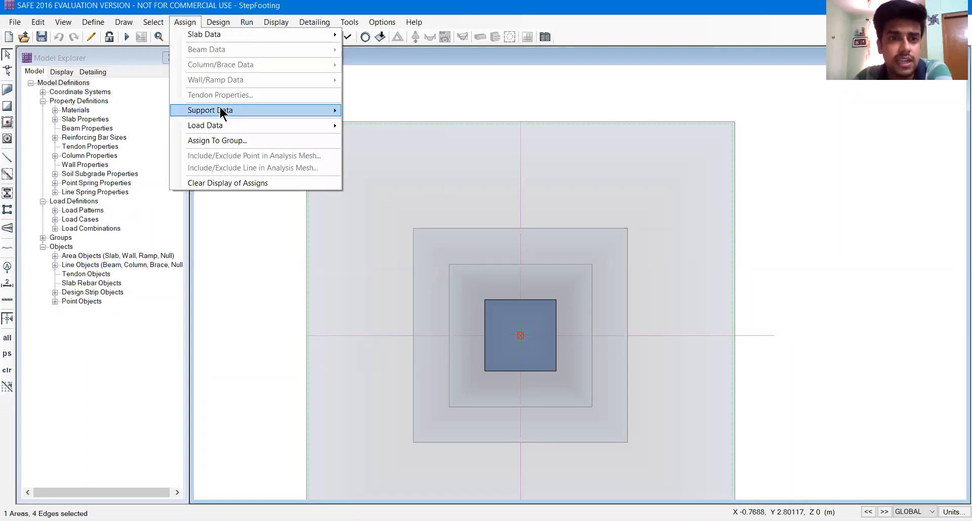
mouse_move(222, 111)
click(386, 111)
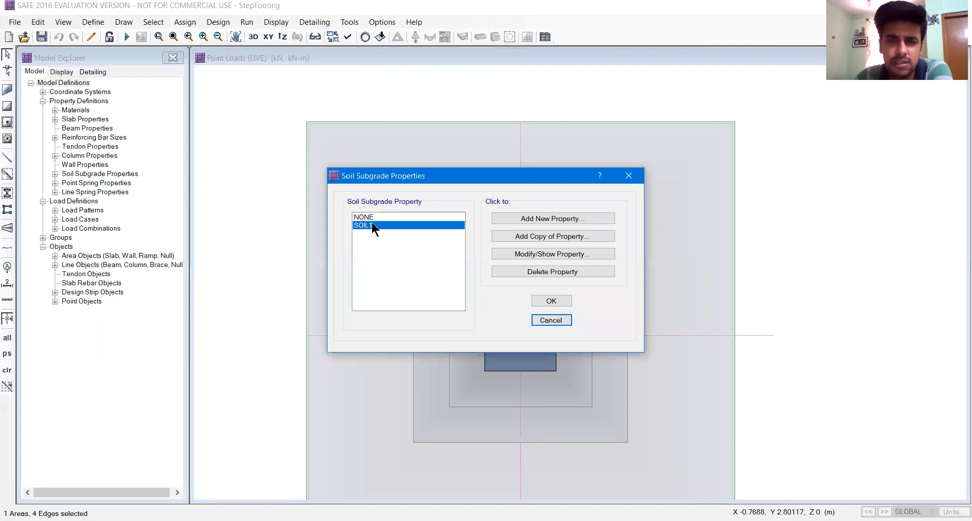
click(551, 302)
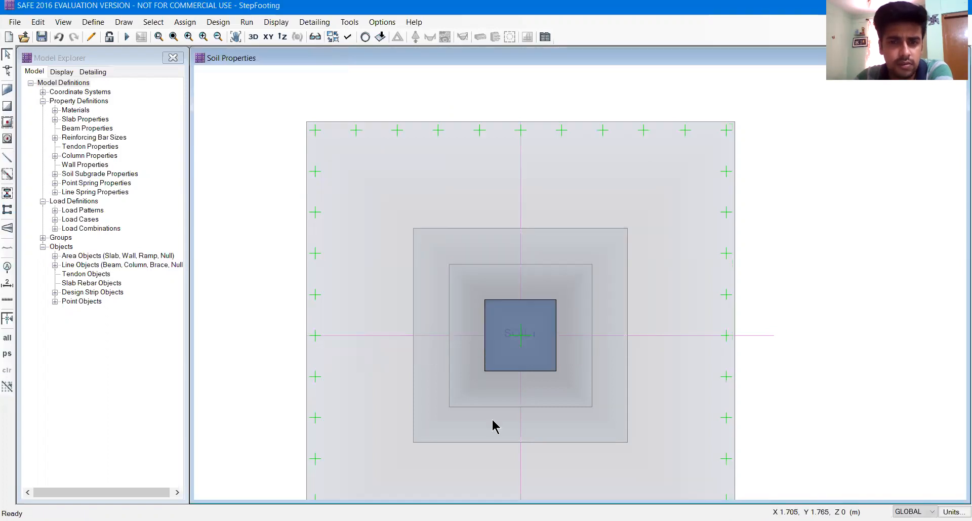
middle_drag(685, 360, 660, 309)
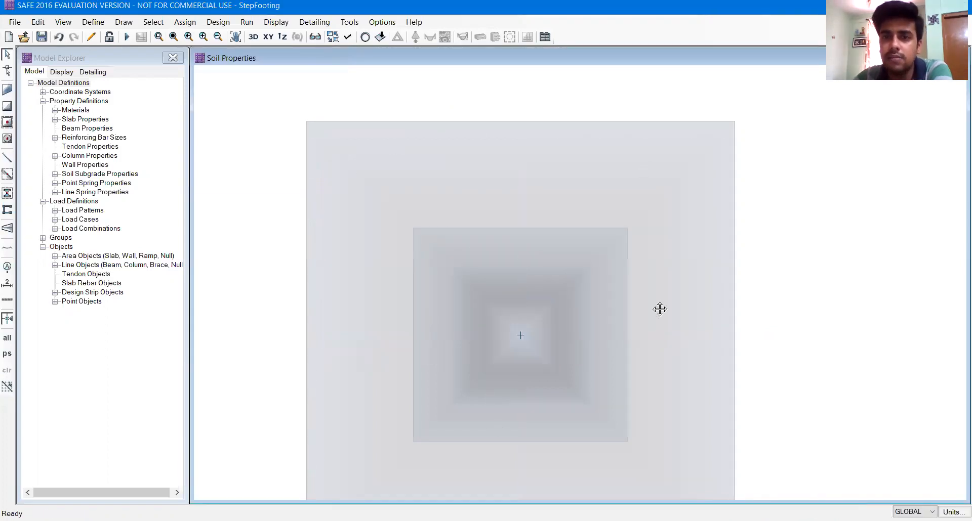
click(41, 37)
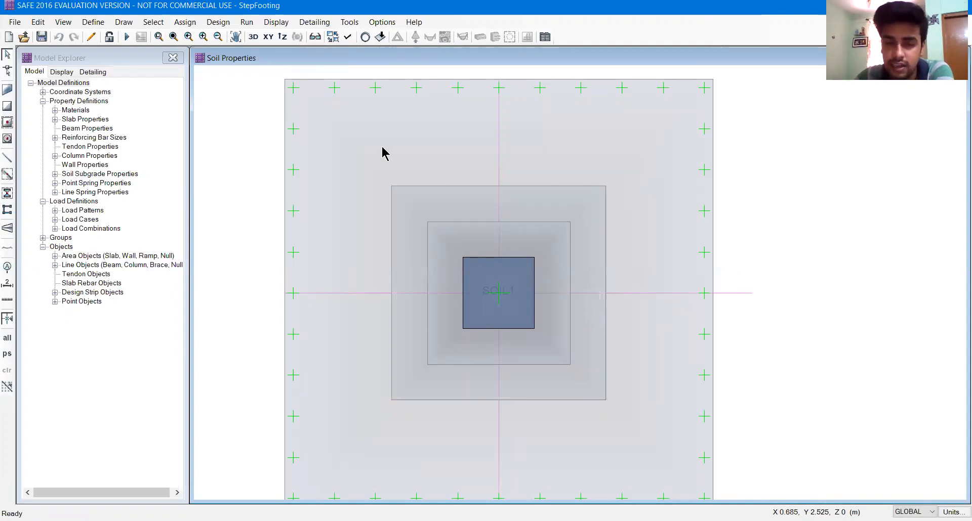
middle_drag(383, 156, 433, 157)
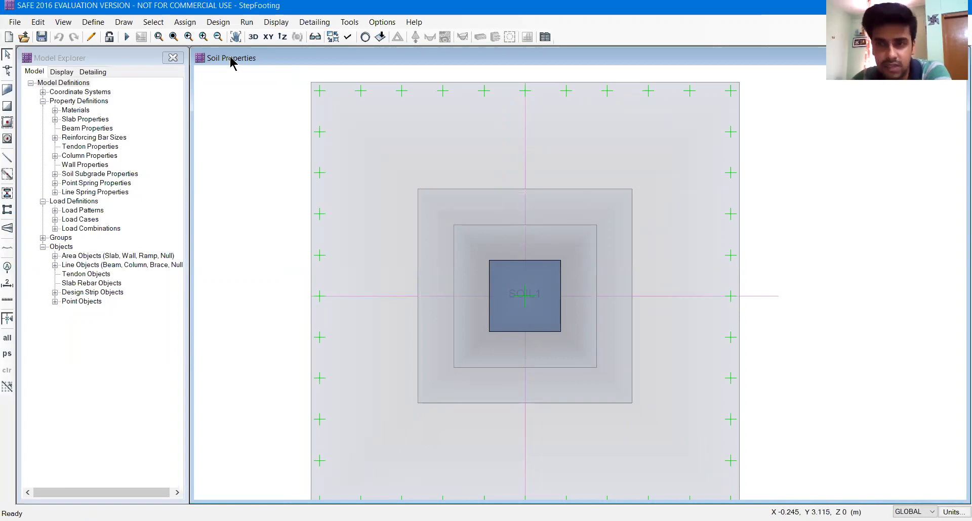
Step: Run the analysis, check the DEAD displacements of the footing and display its punching shear capacity ratios
click(124, 38)
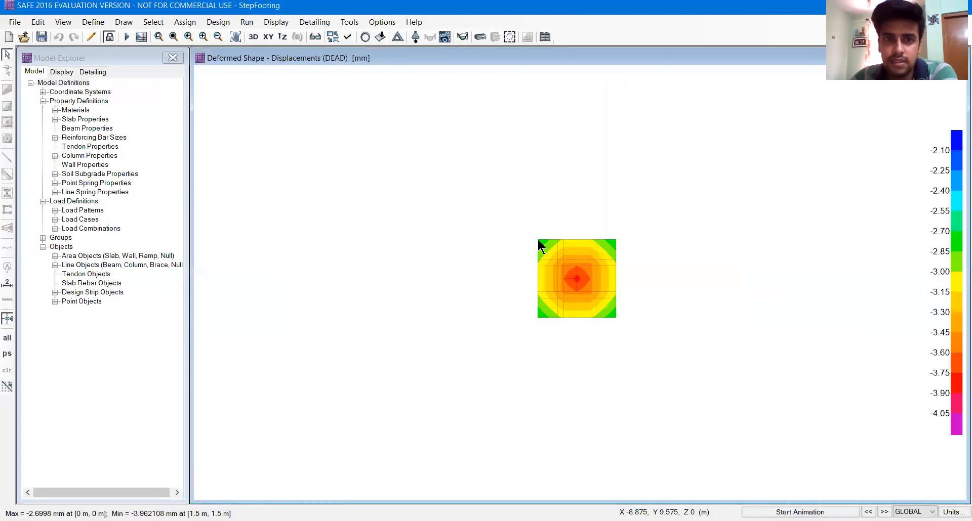
mouse_move(611, 295)
scroll(610, 295, up, 3)
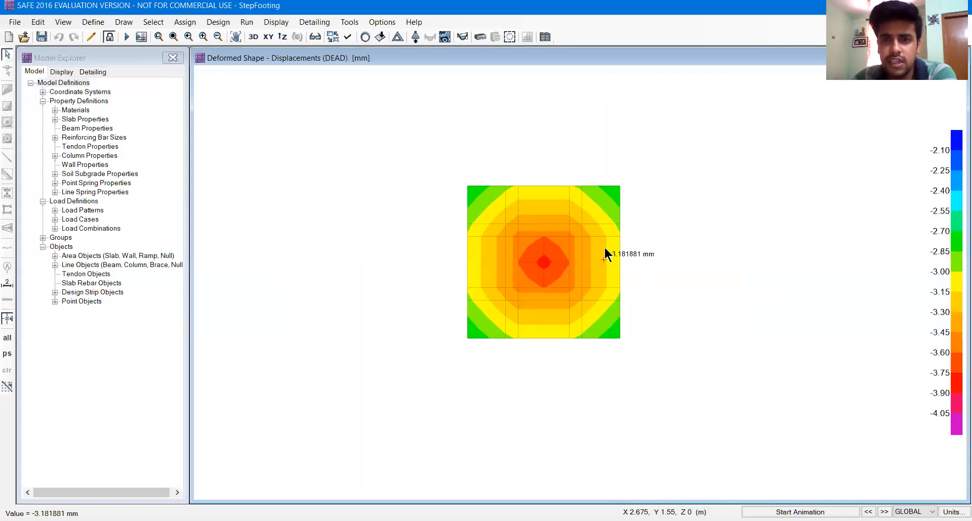
mouse_move(611, 195)
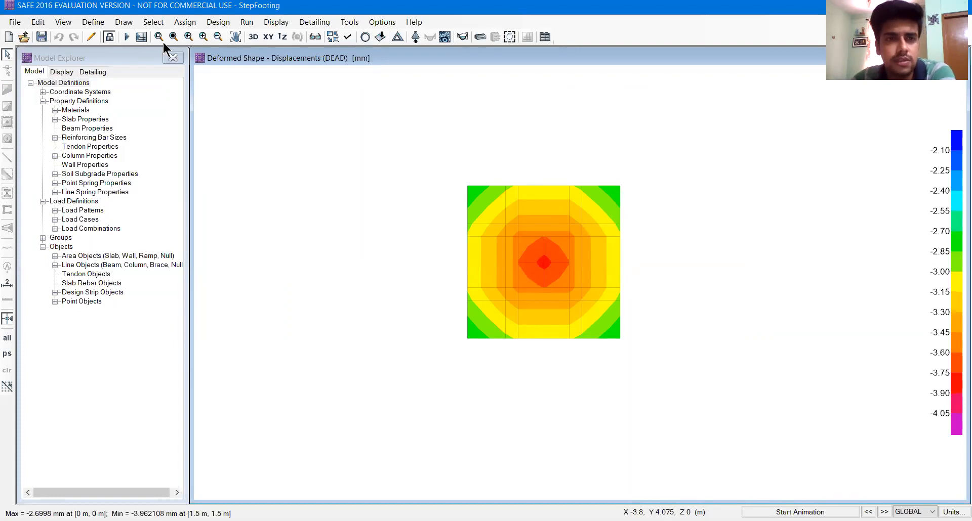
click(284, 22)
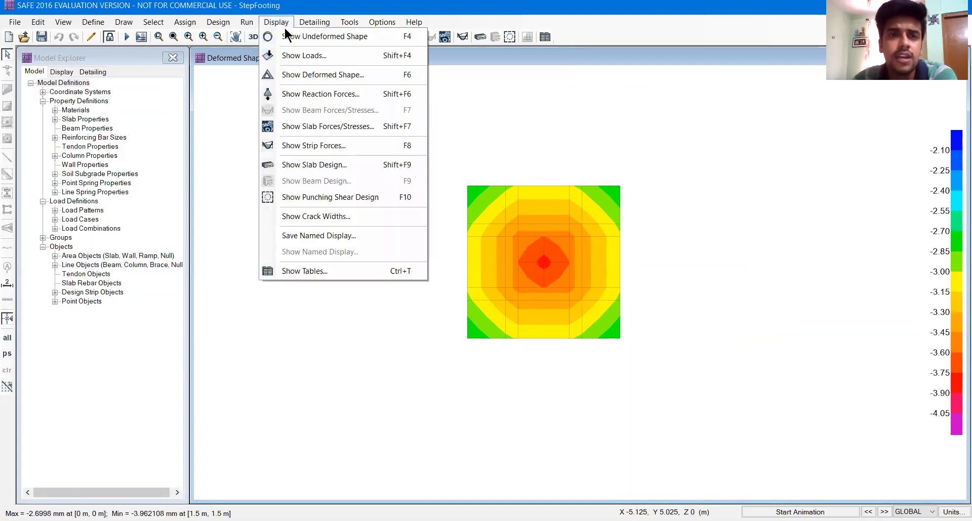
click(295, 194)
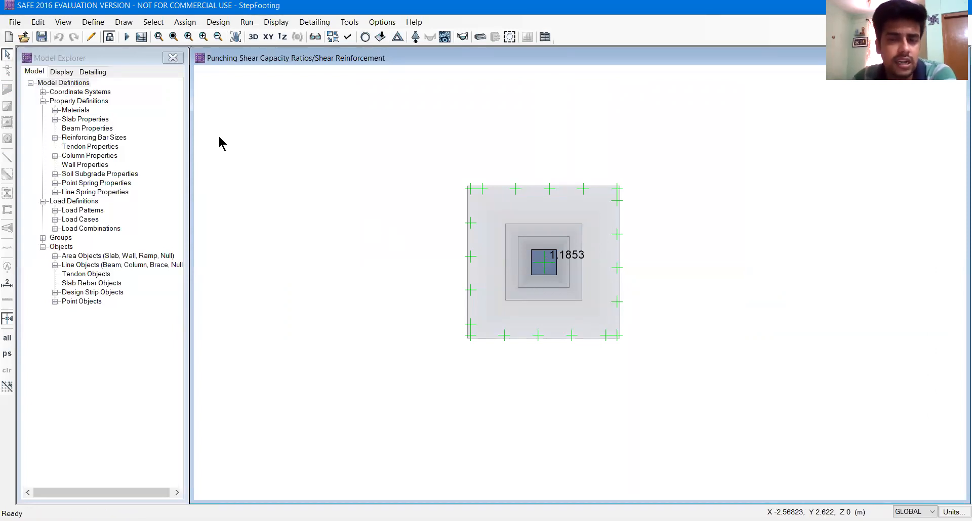
Step: Unlock the model, accepting deletion of the results, and set the thickness of the Slab-Step2 property to 400 mm
click(110, 37)
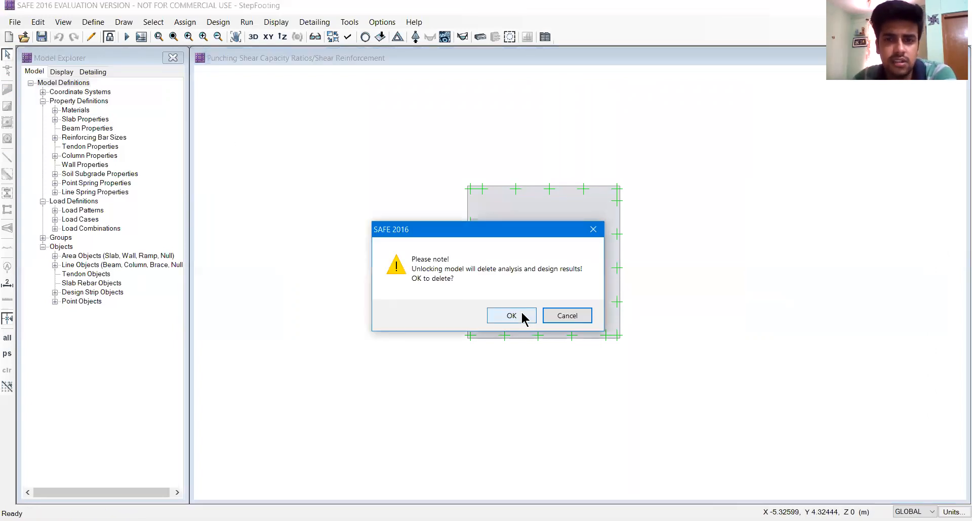
click(521, 318)
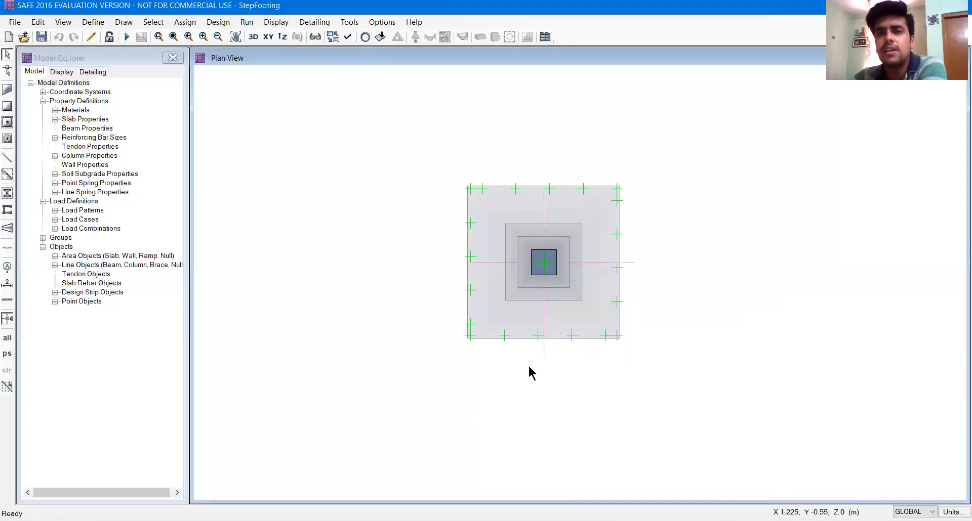
click(94, 22)
click(108, 49)
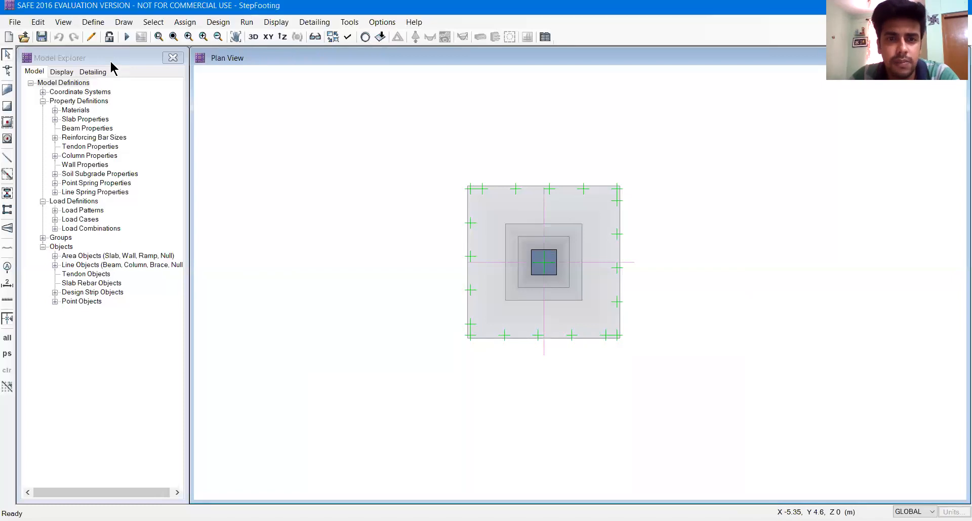
click(387, 233)
click(513, 254)
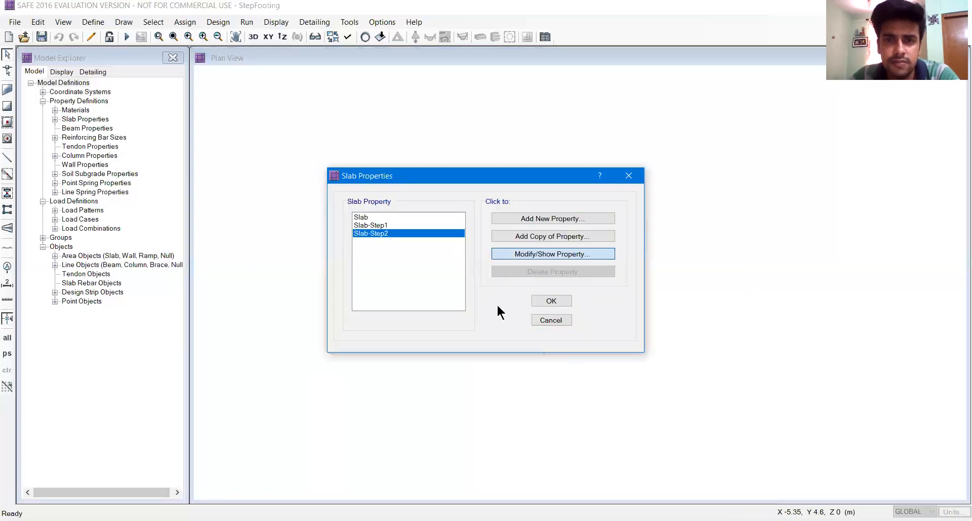
text(400)
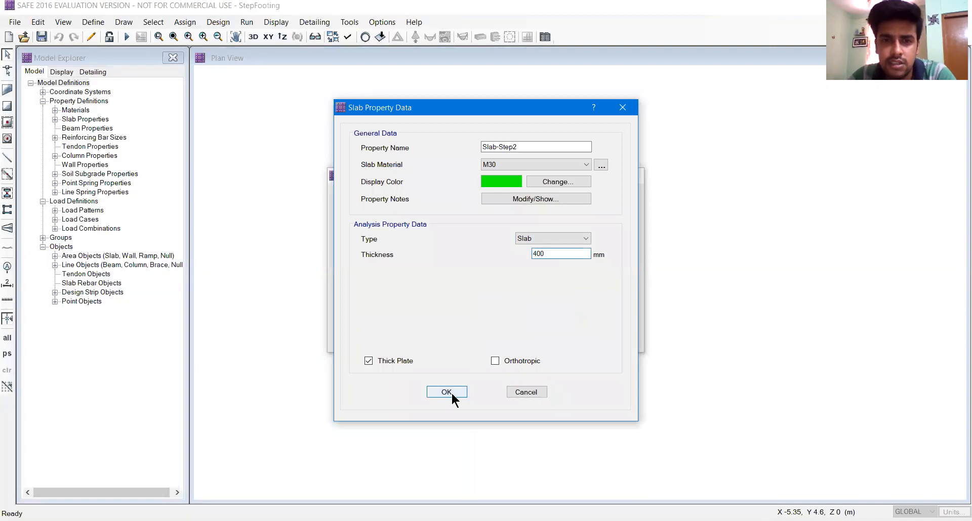
click(446, 393)
Step: Set the thickness of the Slab-Step1 property to 400 mm
click(435, 226)
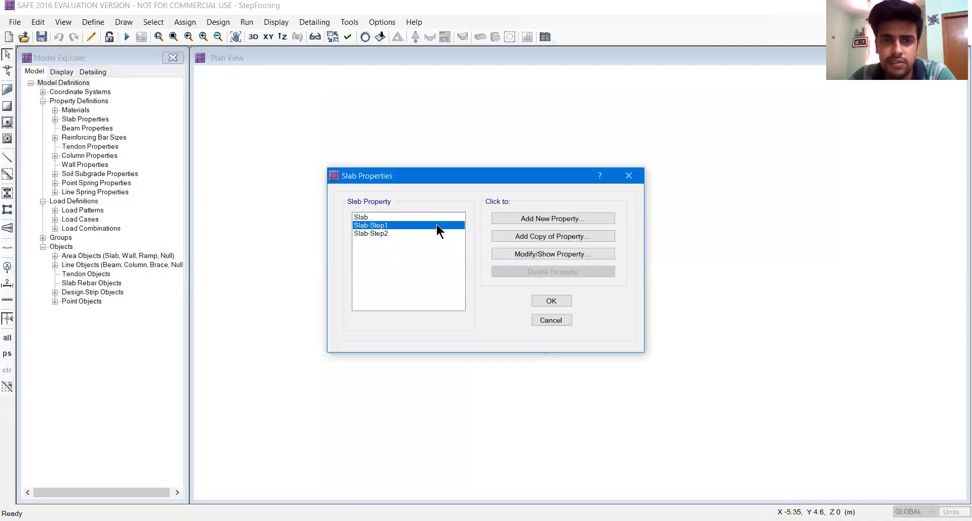
click(517, 253)
double_click(564, 254)
text(400)
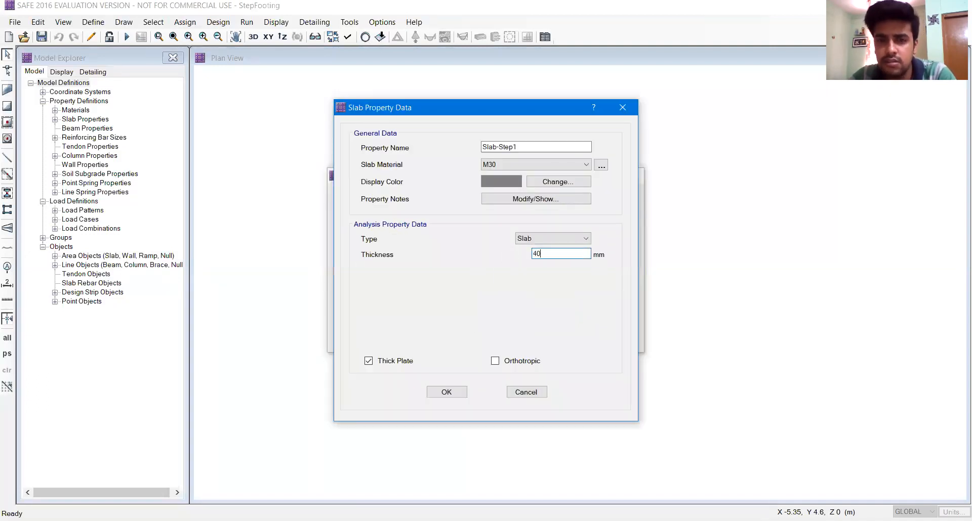
click(446, 392)
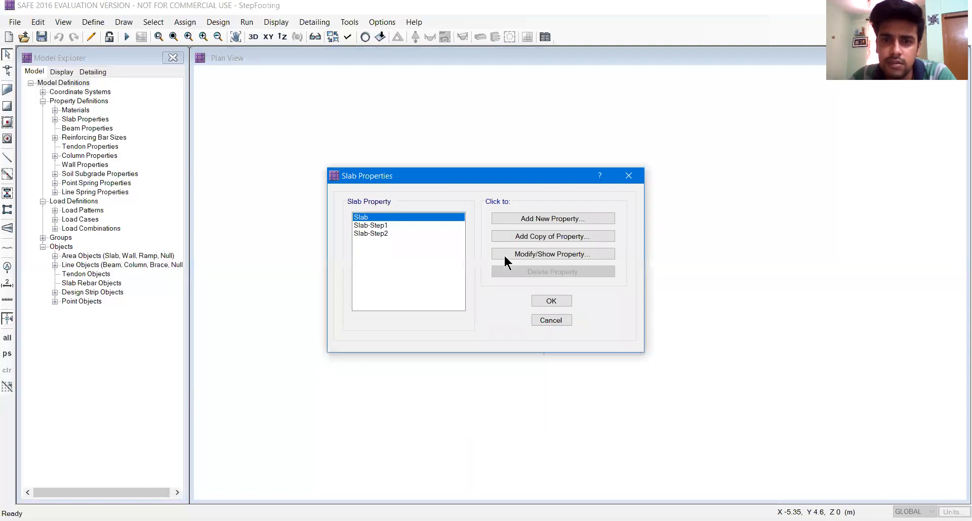
Step: Set the thickness of the base Slab property to 400 mm and accept the slab property definitions
click(553, 254)
double_click(561, 254)
text(400)
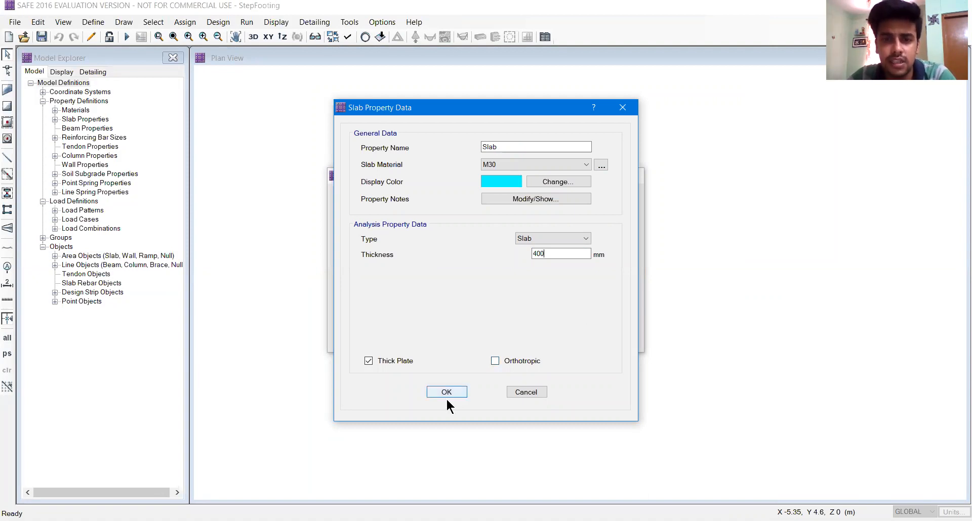
key(Return)
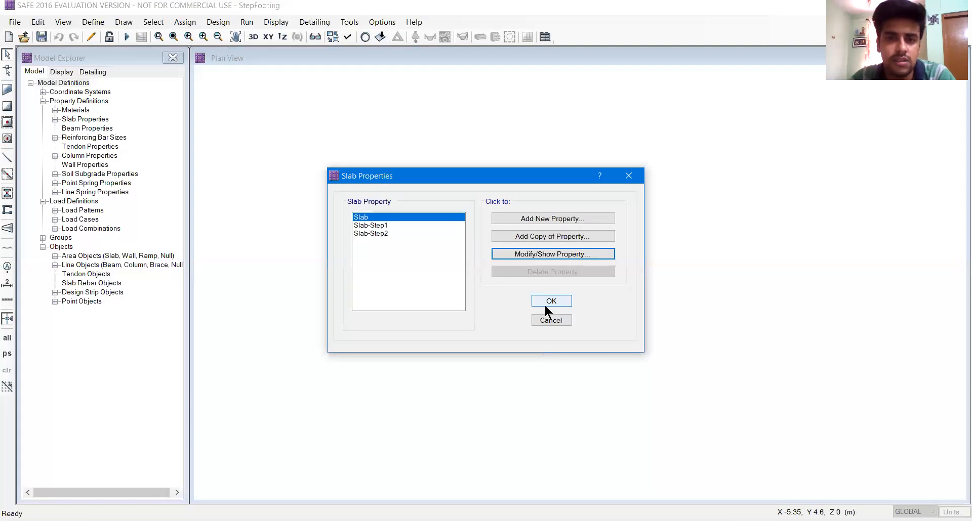
click(550, 301)
Step: Rerun the analysis and design with the revised slab thicknesses and display the punching shear capacity ratios
click(247, 22)
click(283, 53)
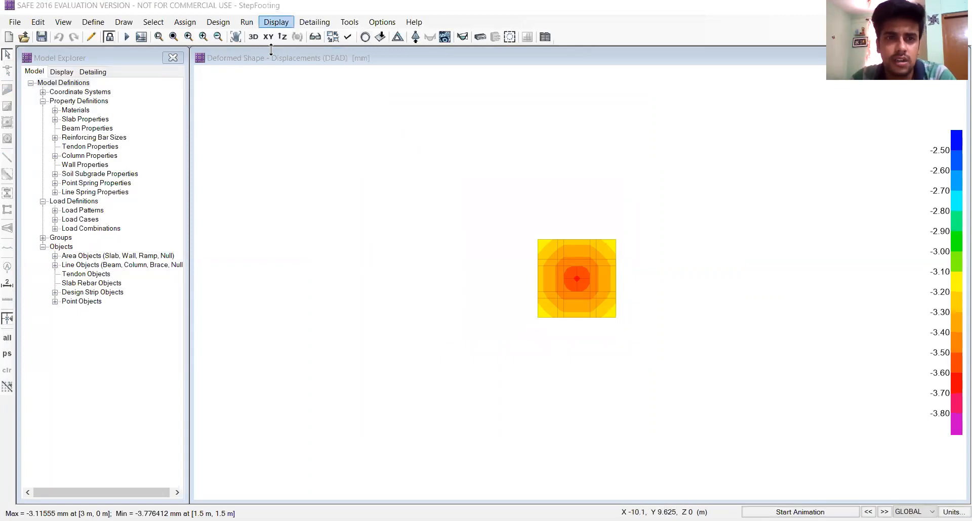
click(276, 22)
click(314, 193)
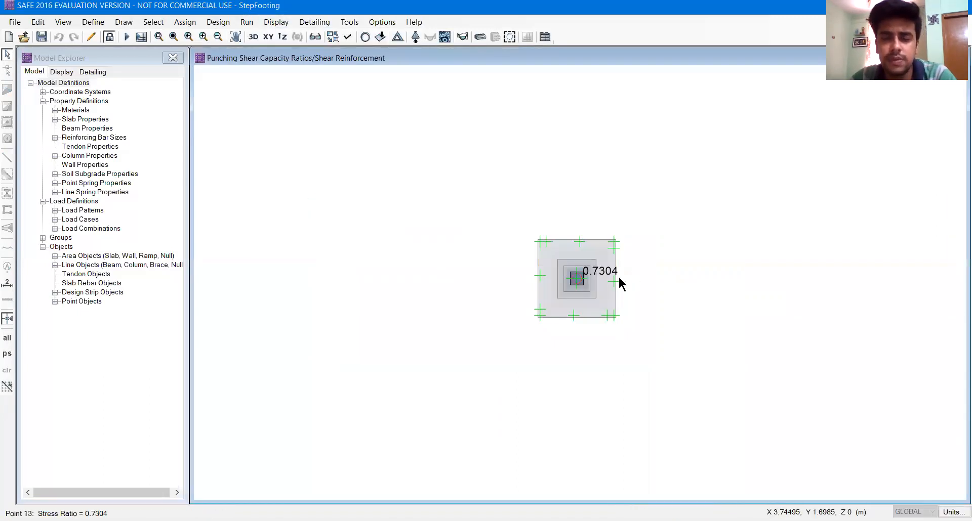
scroll(610, 292, up, 2)
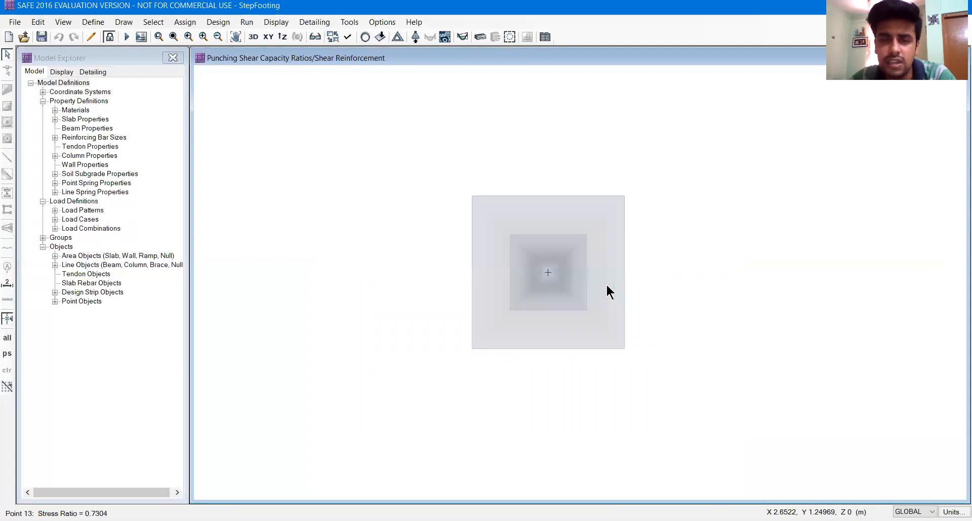
Step: Show the Concrete Slab Design 01 - Flexural And Shear Data table and check its Status column
click(276, 21)
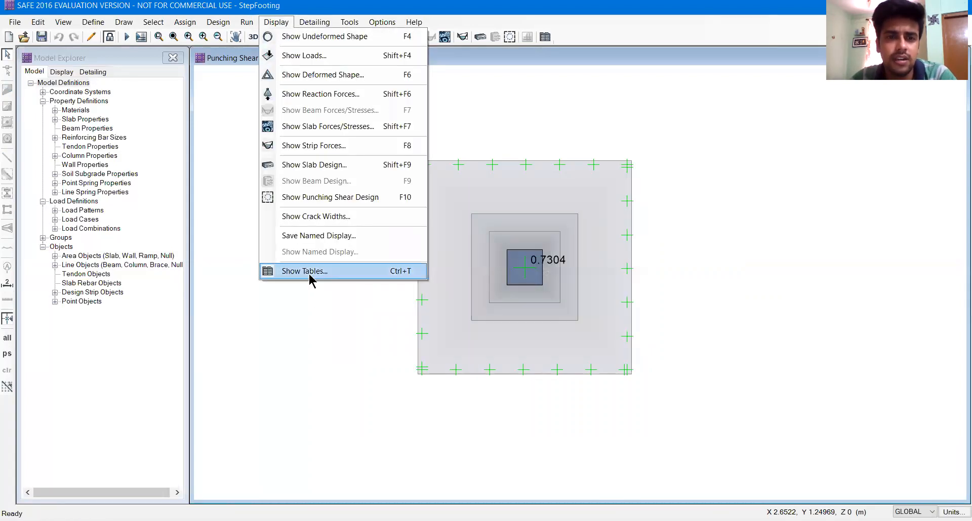
click(304, 272)
drag(465, 84, 359, 74)
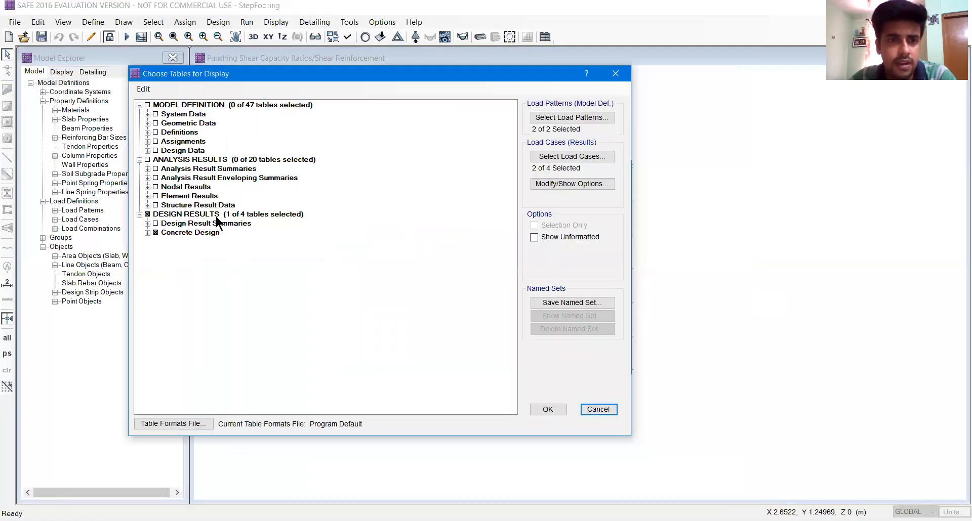
click(147, 233)
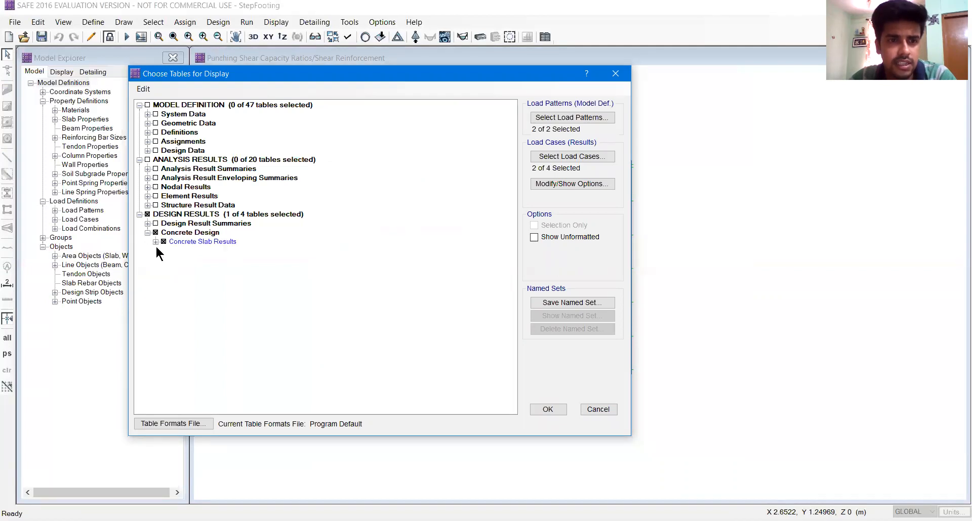
click(156, 242)
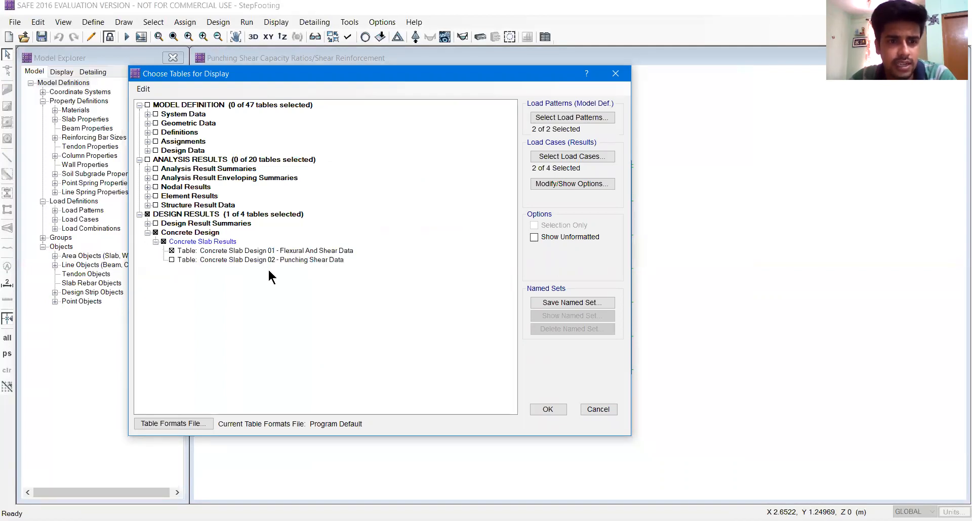
click(546, 410)
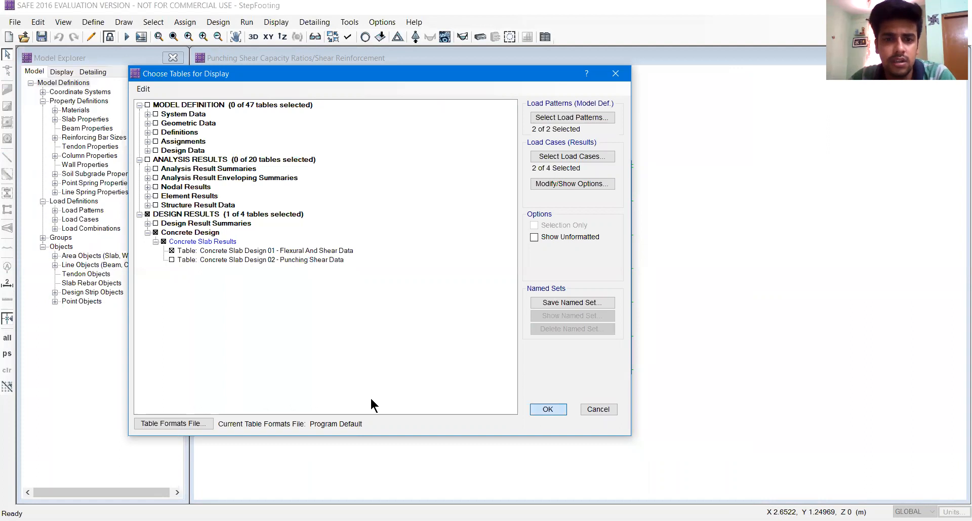
drag(289, 396, 594, 409)
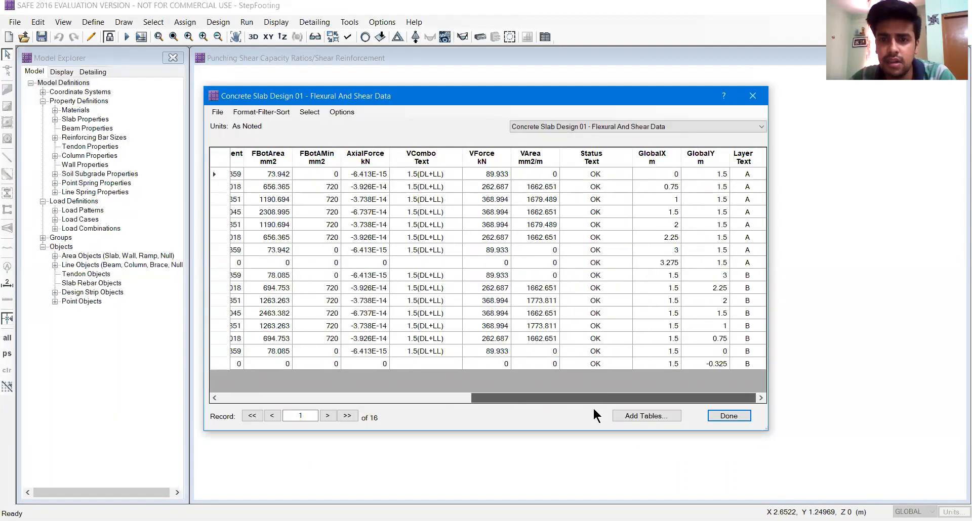
click(598, 174)
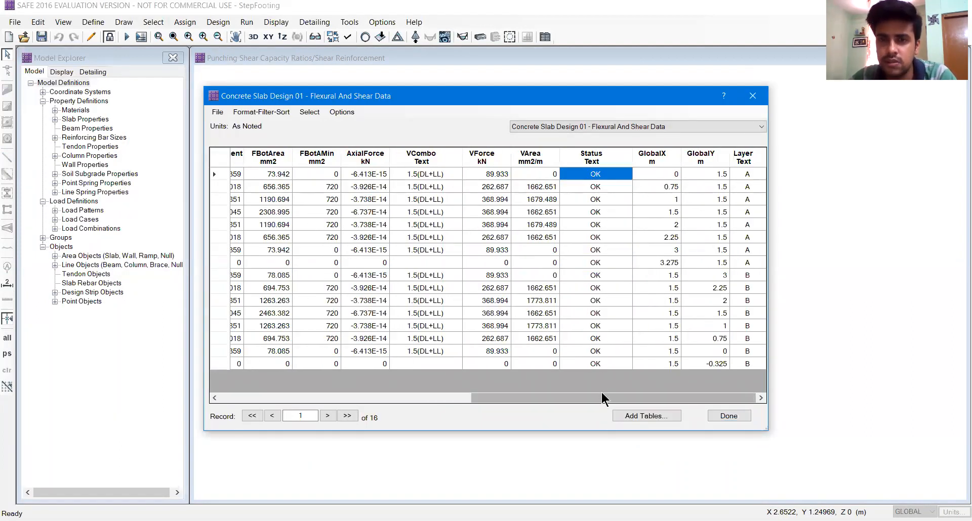
click(729, 416)
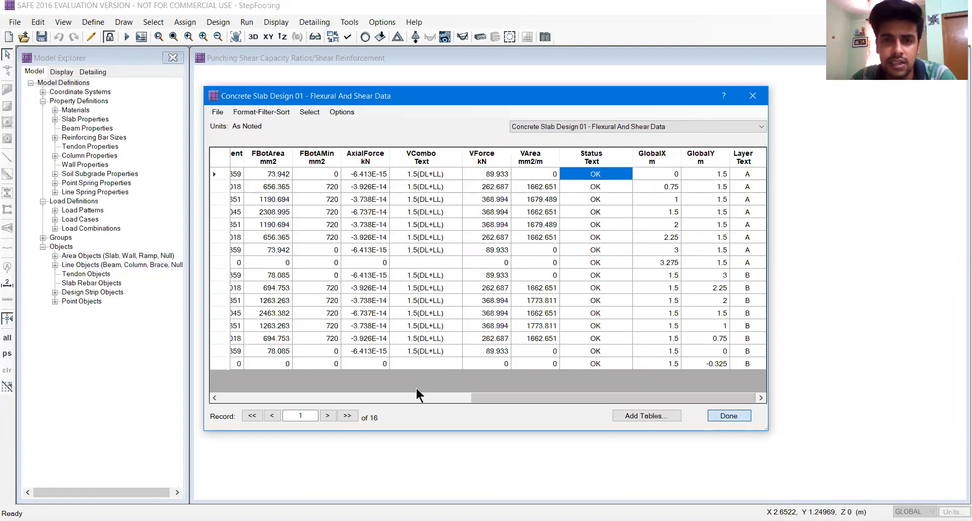
Step: Display the strip-based enveloping flexural reinforcement for Layers A and B with minimum reinforcing imposed, and inspect the intensities along the strips
click(276, 22)
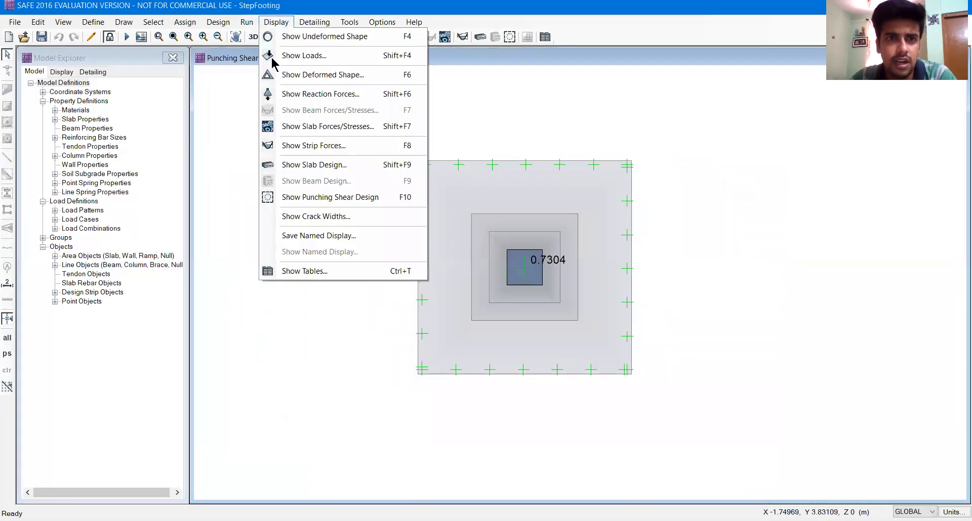
click(311, 167)
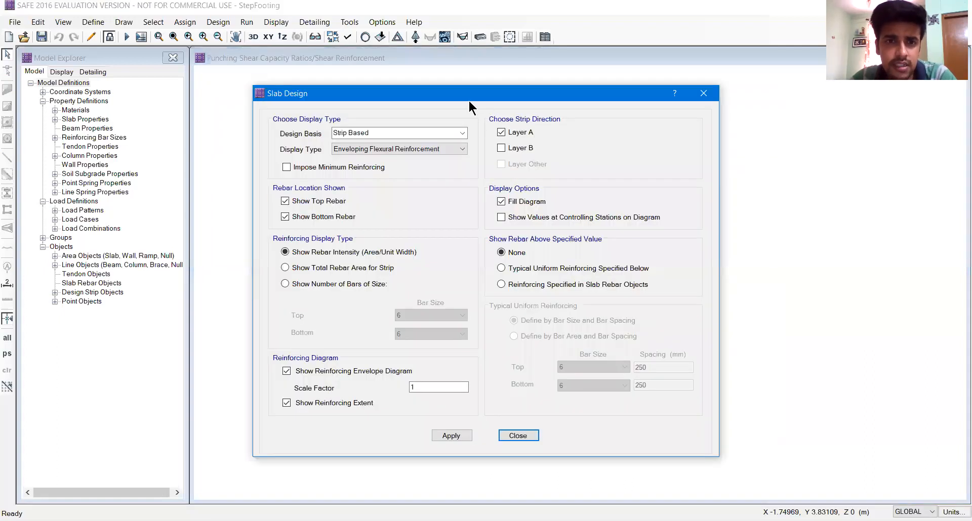
drag(469, 99, 230, 74)
click(81, 142)
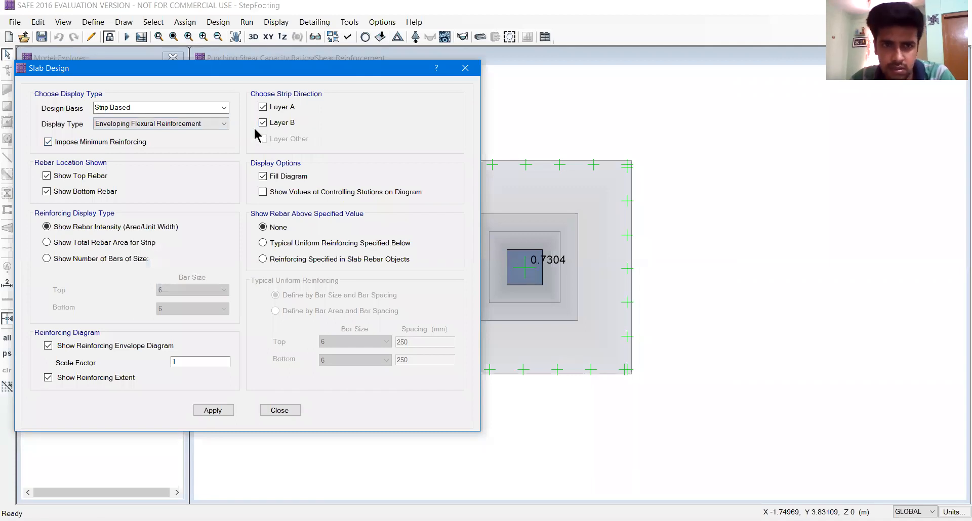
click(219, 414)
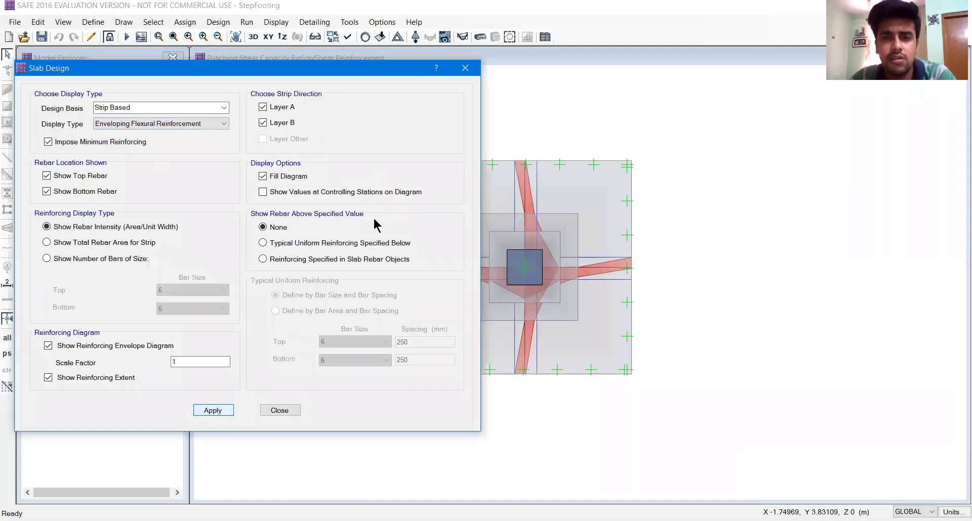
drag(340, 69, 198, 75)
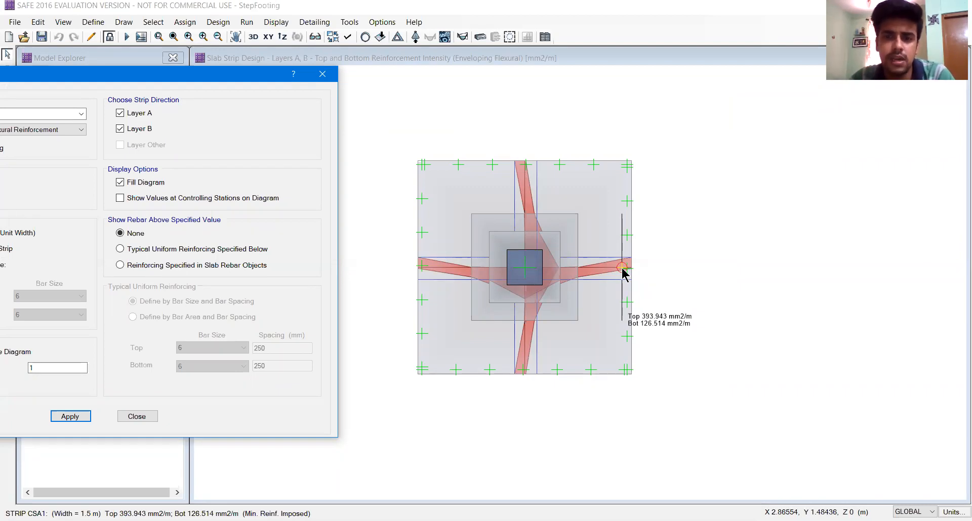
click(322, 74)
Step: Show the Concrete Slab Design 01 - Flexural And Shear Data table and bring its top and bottom reinforcement columns into view
click(247, 22)
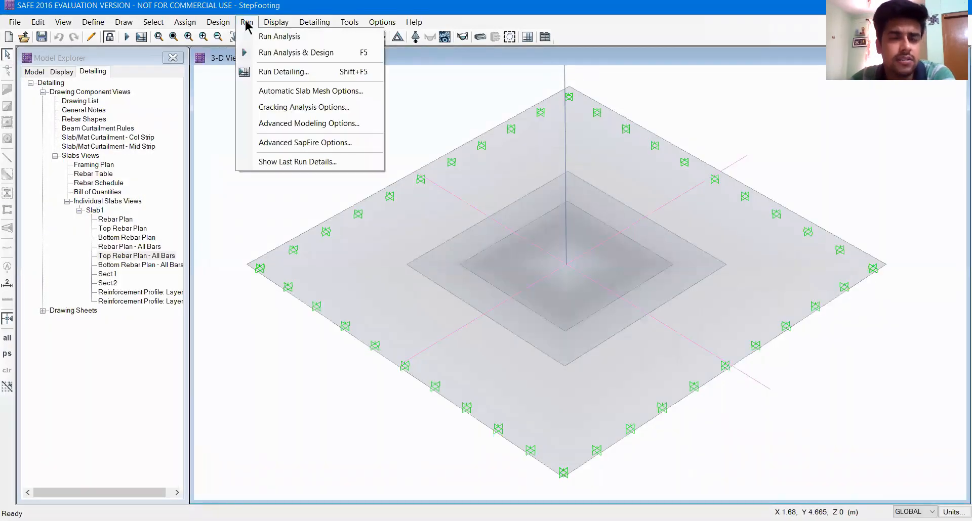
click(247, 22)
click(276, 22)
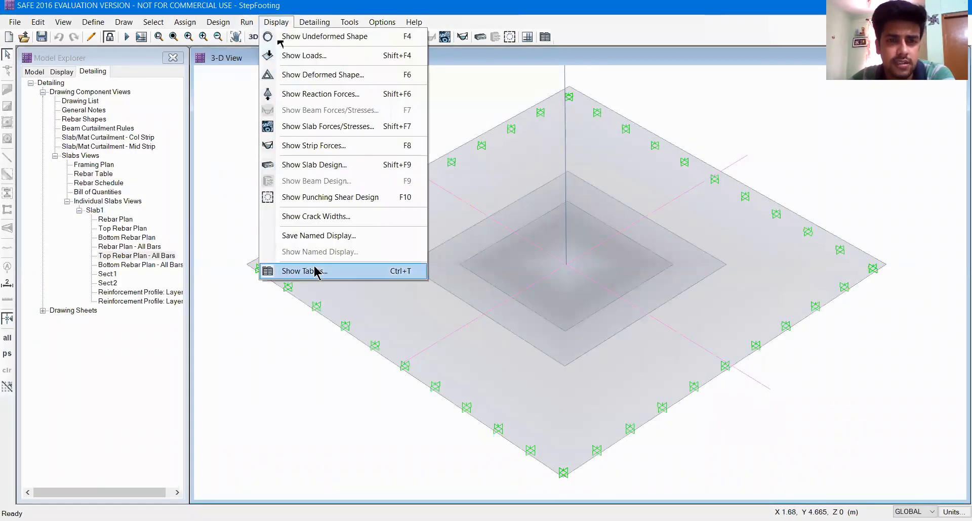
click(317, 272)
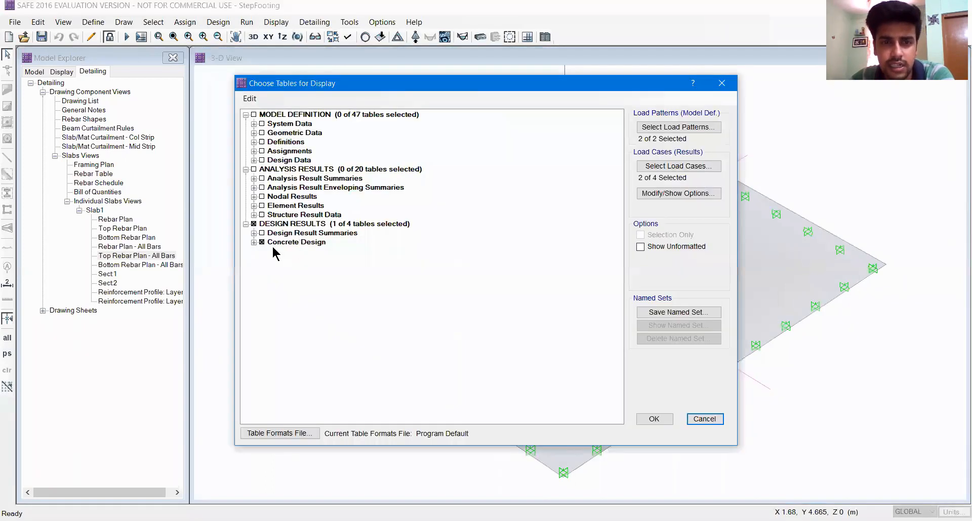
click(653, 420)
drag(298, 400, 341, 404)
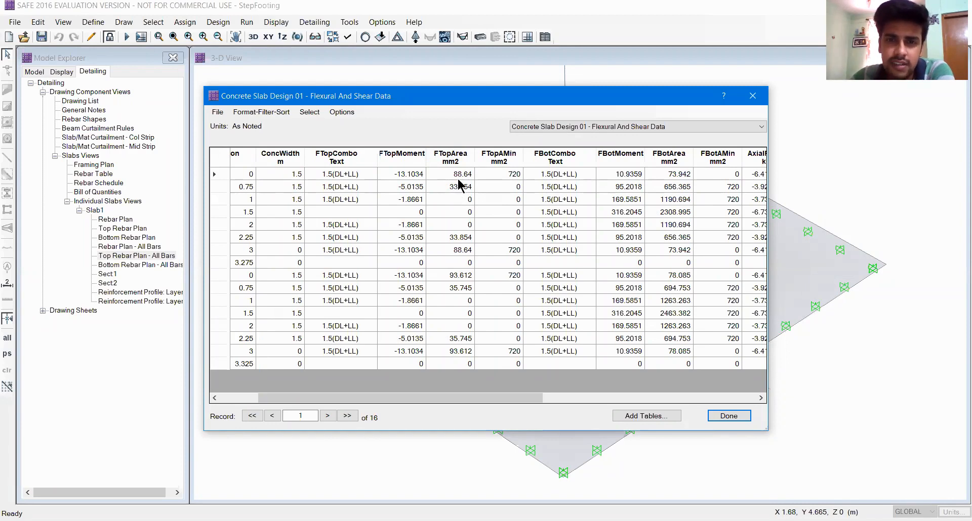
Step: Sort the flexural and shear data by FBotArea in descending order and compare the required and minimum reinforcement areas
click(458, 174)
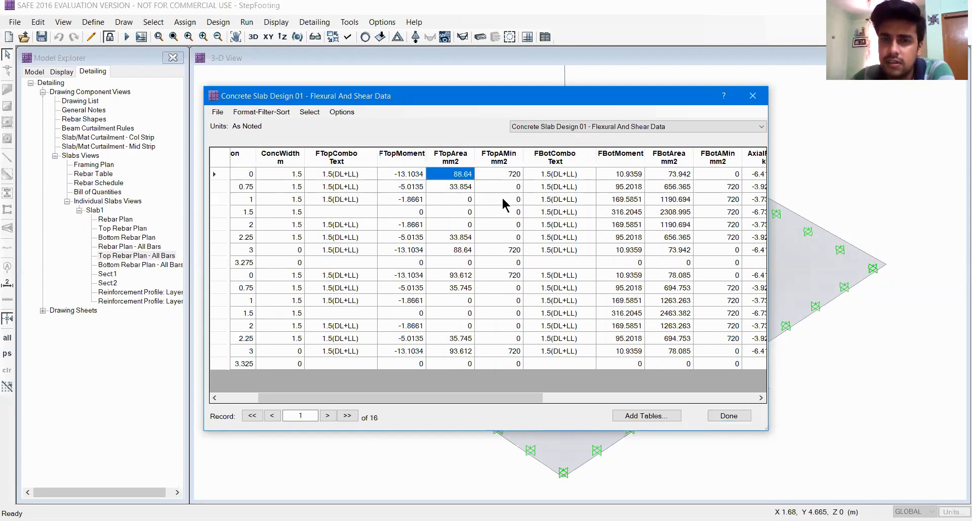
click(667, 166)
click(669, 166)
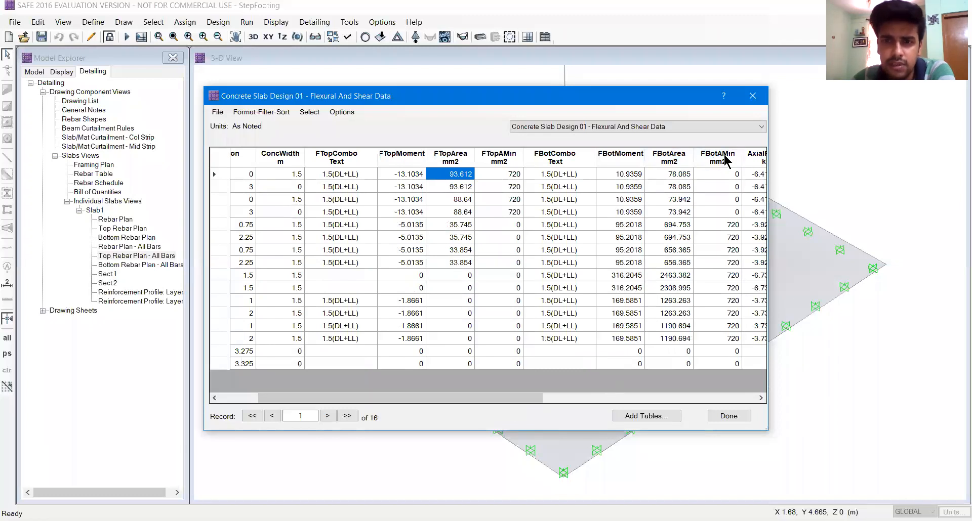
drag(486, 400, 667, 404)
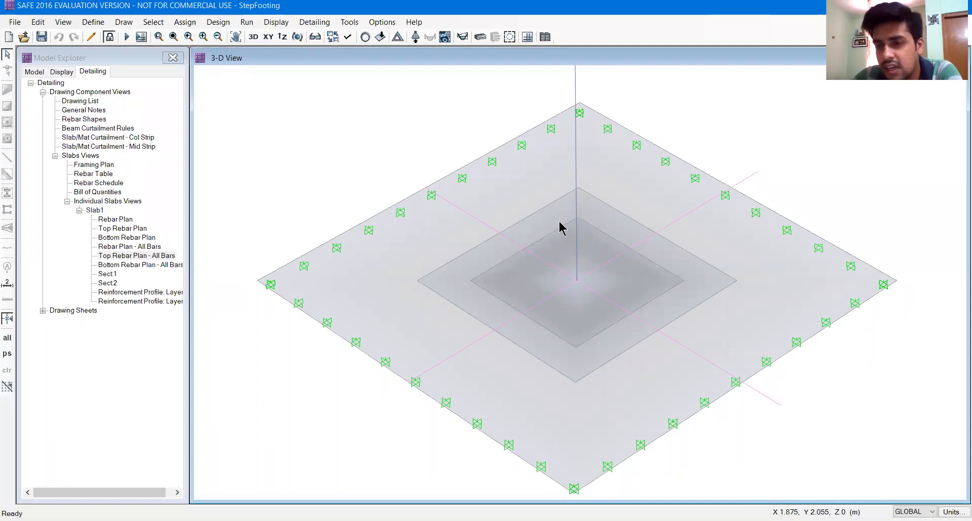
scroll(518, 219, down, 2)
click(382, 37)
click(562, 122)
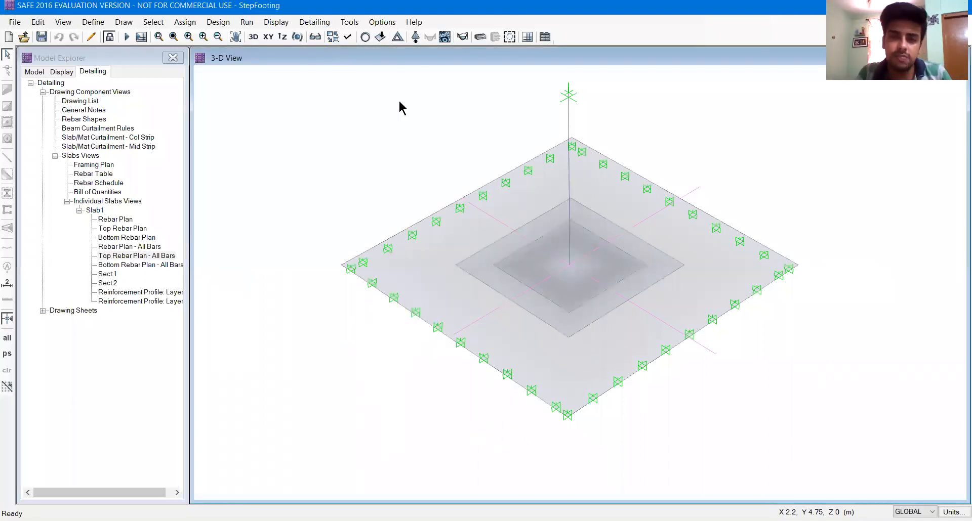